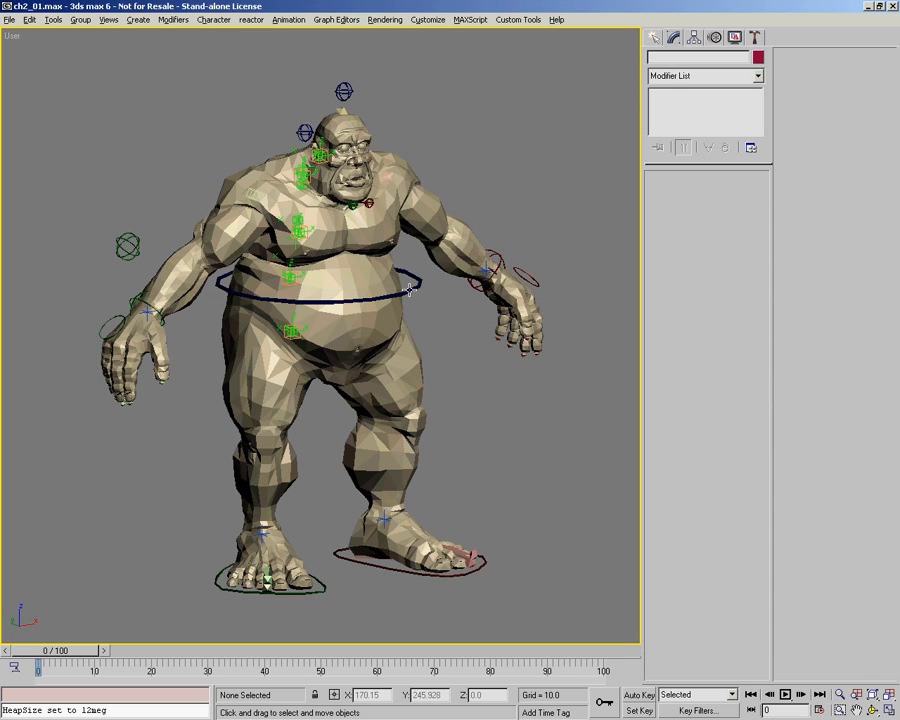
Try moving the ogre's waist control circle to see how the body follows.
left_click(345, 300)
middle_click_drag(329, 345, 387, 325, "alt")
left_click_drag(298, 259, 398, 390)
right_click(398, 390)
Examine the ogre's body and rig controls from several angles.
middle_click_drag(424, 384, 362, 408, "alt")
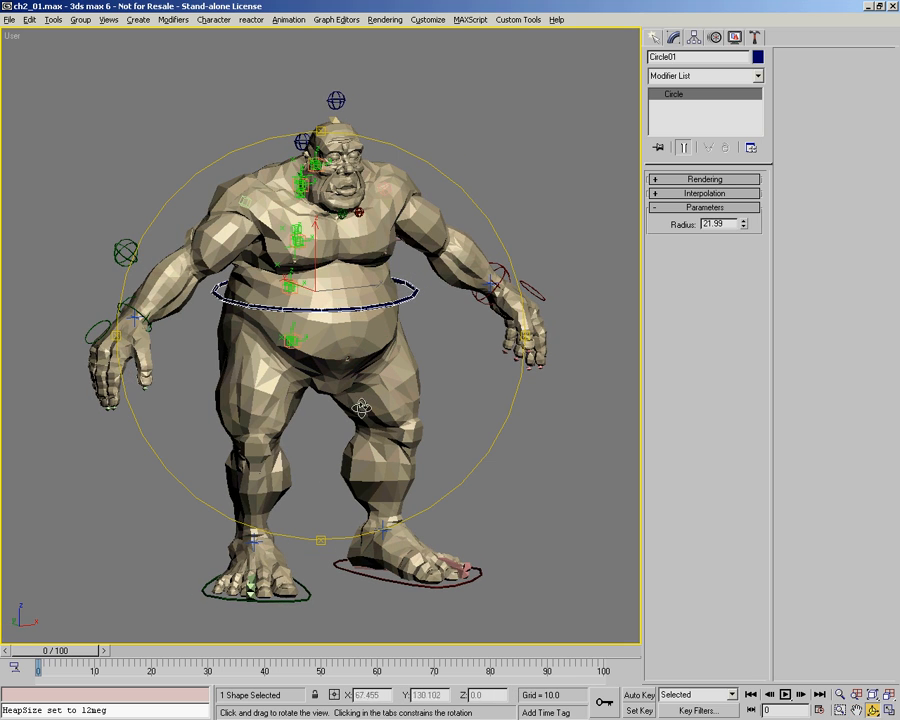
middle_click_drag(320, 288, 278, 328, "alt")
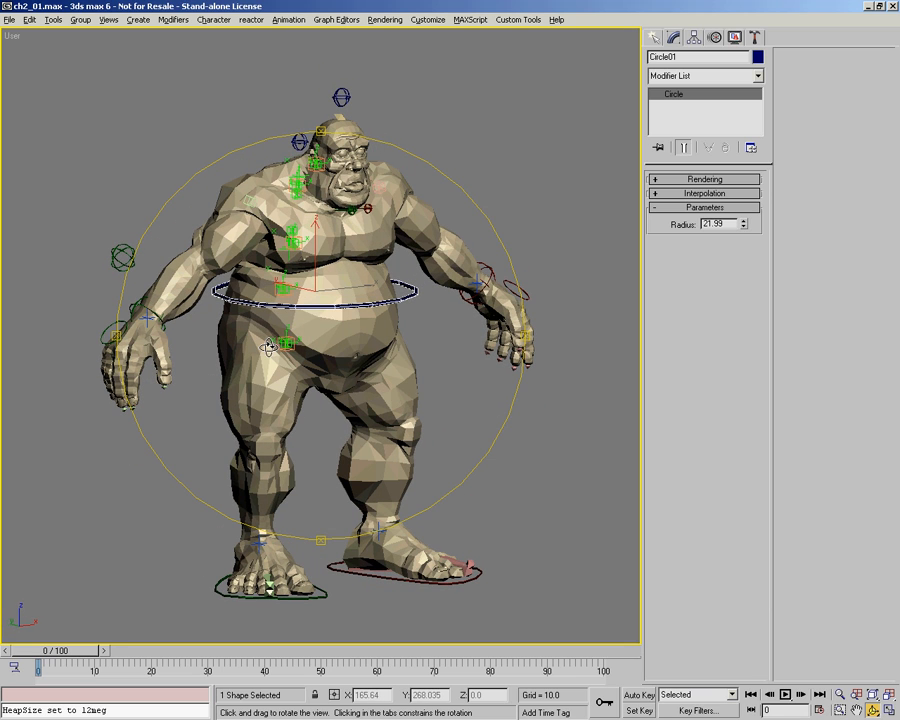
middle_click_drag(352, 332, 365, 355, "alt")
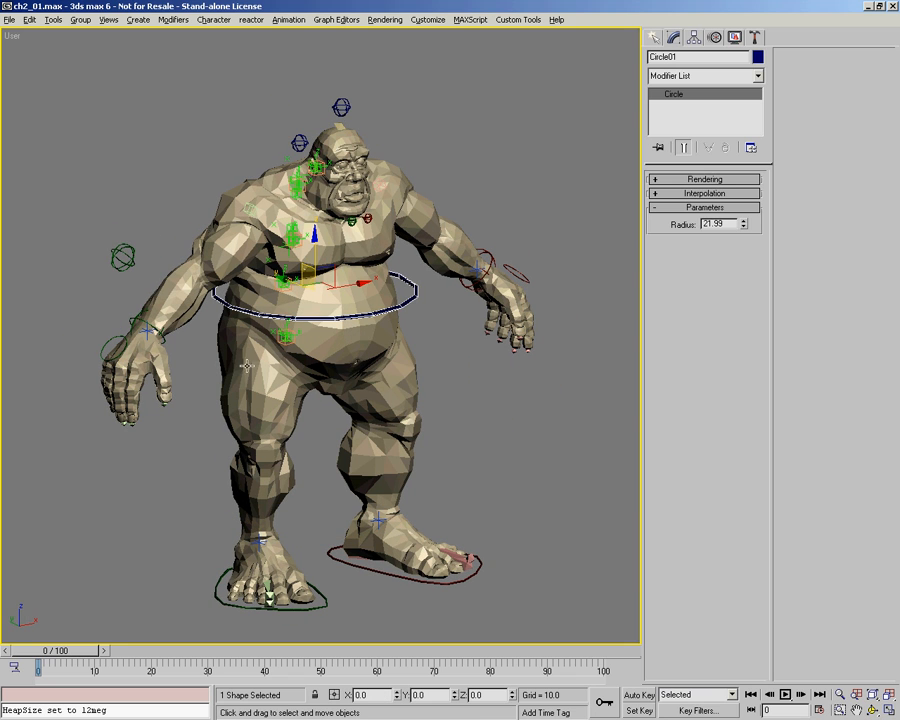
middle_click_drag(261, 355, 298, 330, "alt")
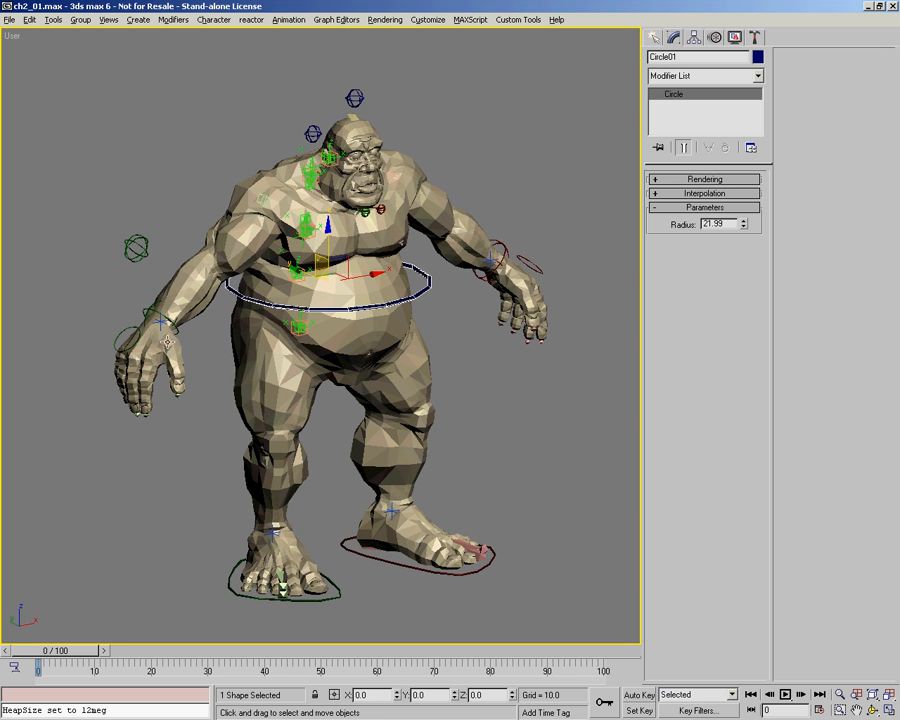
middle_click_drag(115, 327, 110, 301, "ctrl+alt")
middle_click_drag(298, 281, 316, 262)
mouse_move(365, 328)
middle_mouse_down("alt")
mouse_move(344, 317)
mouse_move(352, 338)
mouse_move(358, 327)
middle_mouse_up("alt")
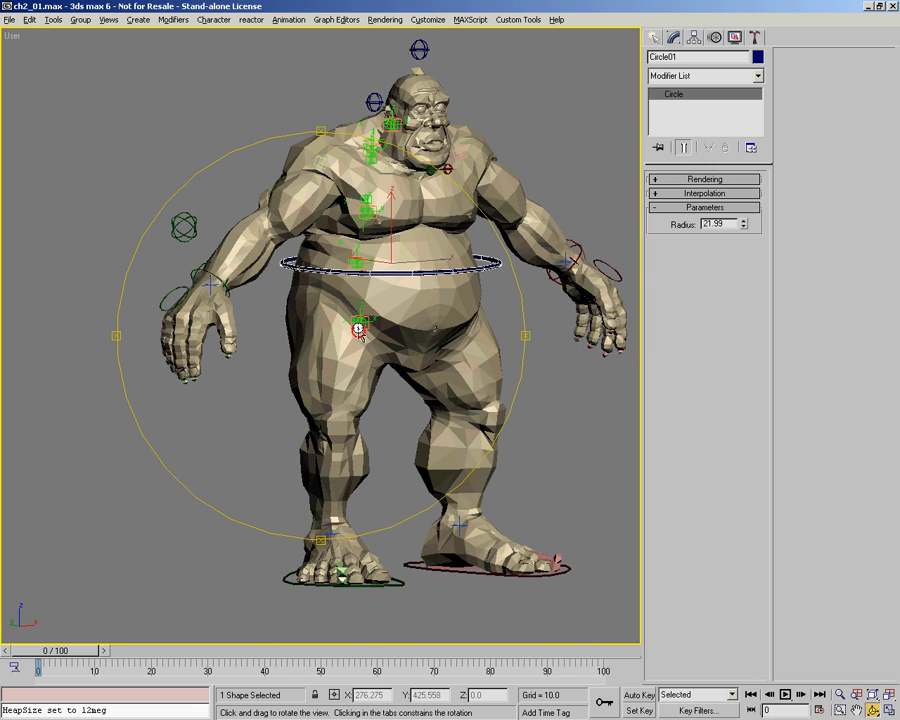
Turn on automatic keying and go to frame 10.
key("n")
left_click_drag(91, 649, 113, 655)
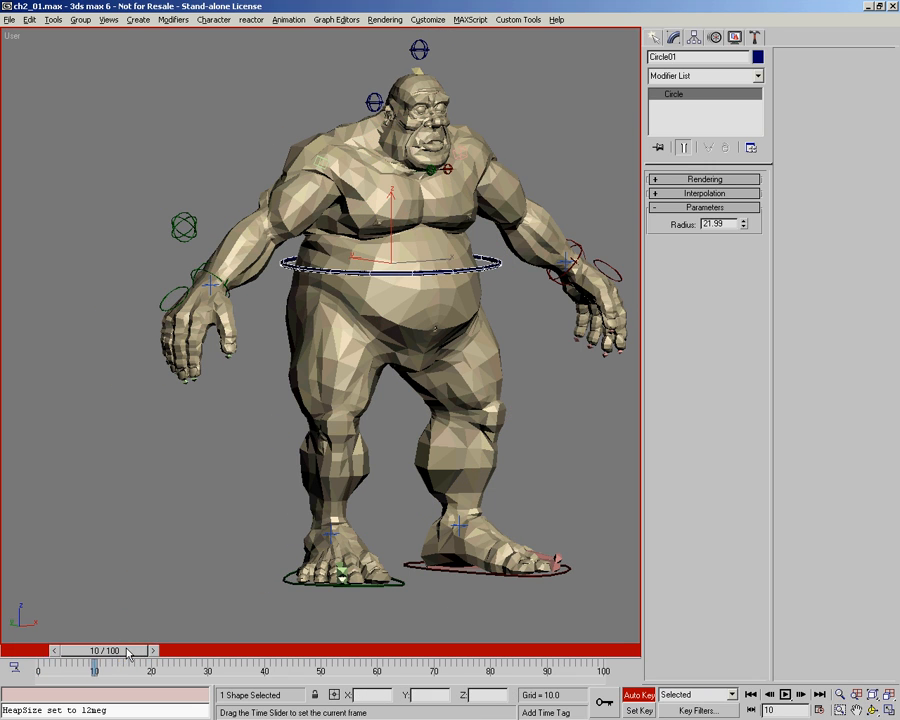
middle_click_drag(399, 363, 278, 278)
left_click(252, 273)
left_click_drag(268, 282, 307, 290)
Move the ogre's right foot control forward and up into a stride.
left_click(229, 524)
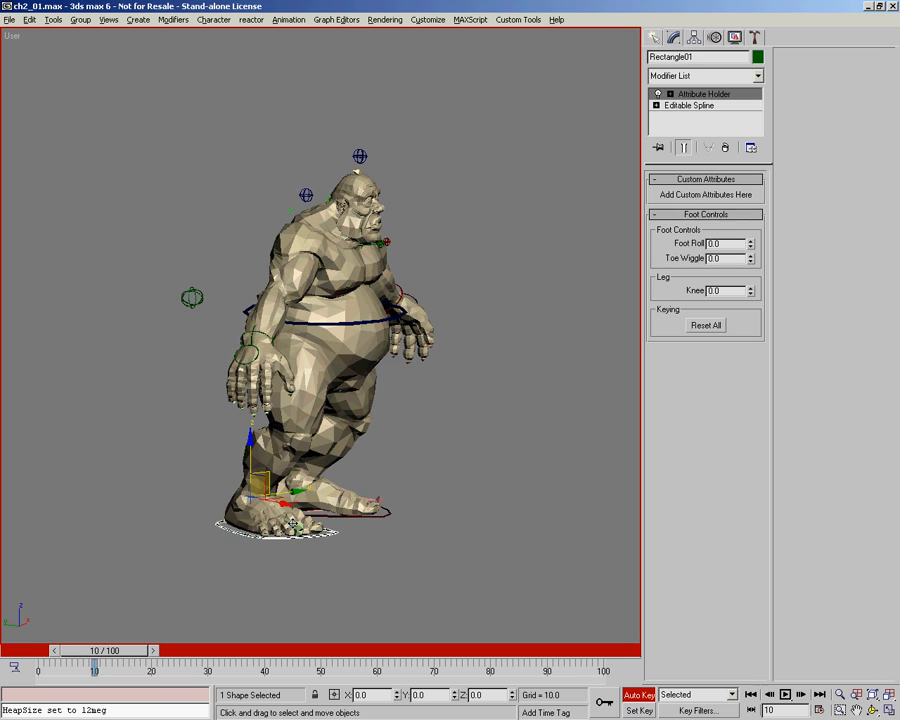
right_click(333, 522)
left_click(362, 579)
middle_click_drag(322, 492, 297, 448, "alt")
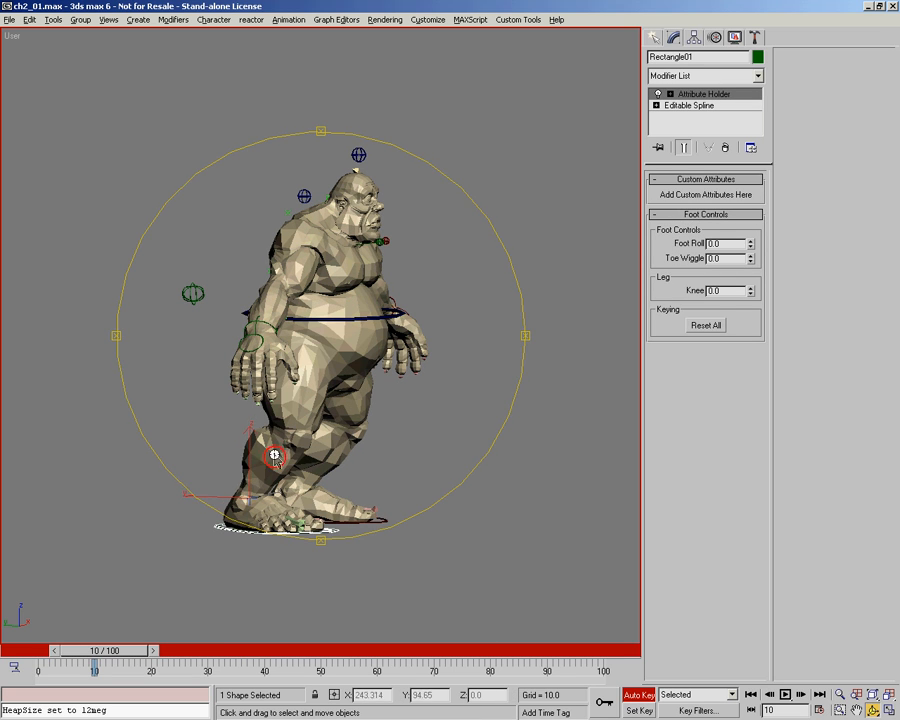
left_click_drag(231, 476, 381, 441)
middle_click_drag(356, 330, 232, 360, "alt")
middle_click_drag(458, 382, 275, 356)
middle_click_drag(402, 370, 376, 400, "alt")
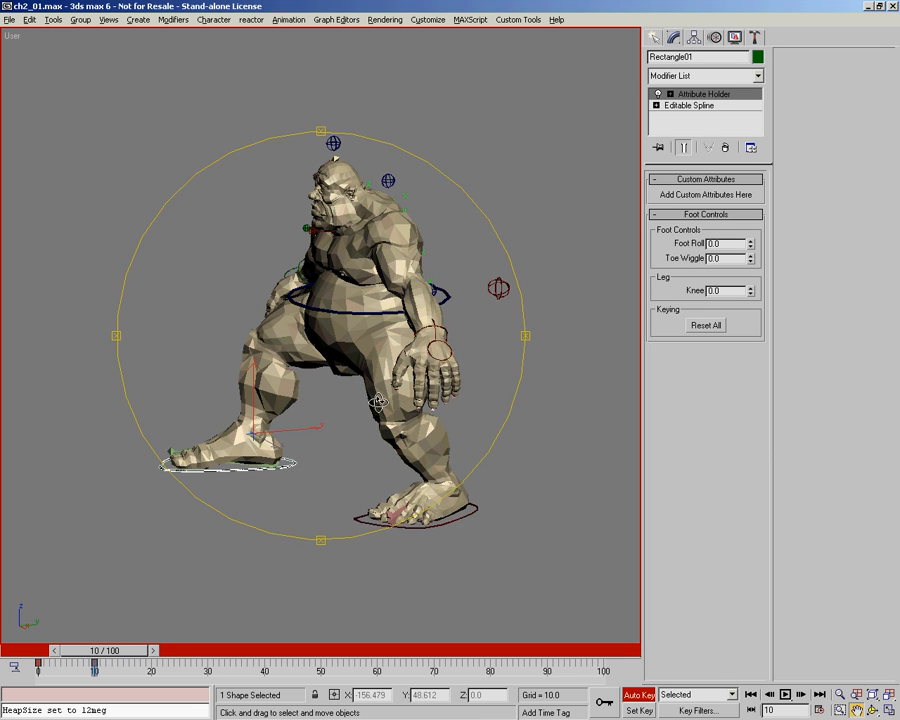
Move the left foot control backward and set its Foot Roll to 22.8.
left_click(462, 519)
left_click_drag(484, 479, 528, 475)
middle_click_drag(482, 376, 363, 374, "alt")
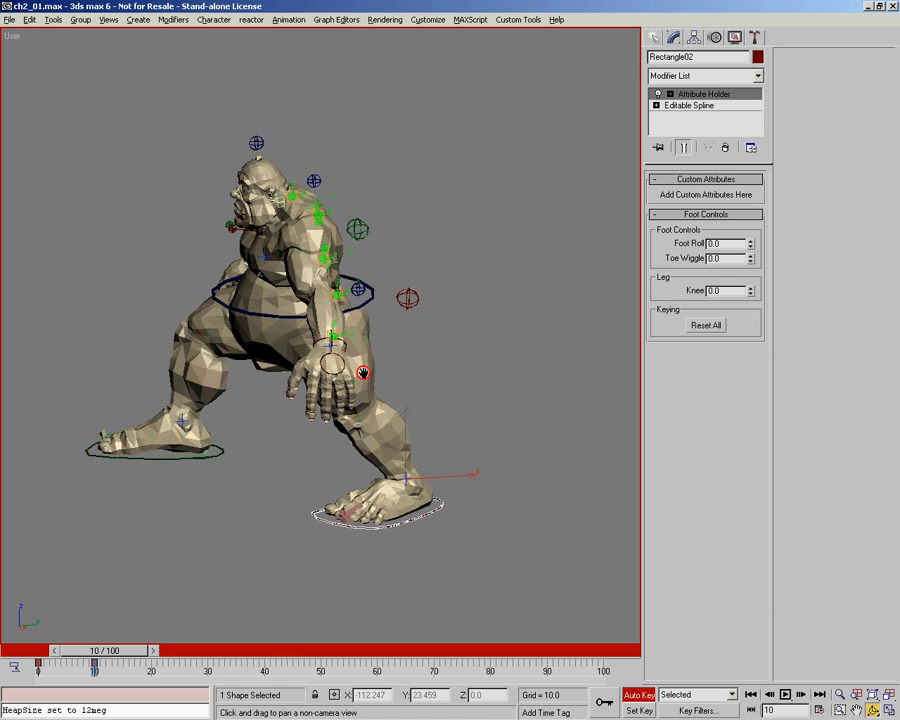
middle_click_drag(436, 392, 398, 377, "alt")
left_click_drag(750, 243, 705, 79)
left_click_drag(444, 478, 463, 475)
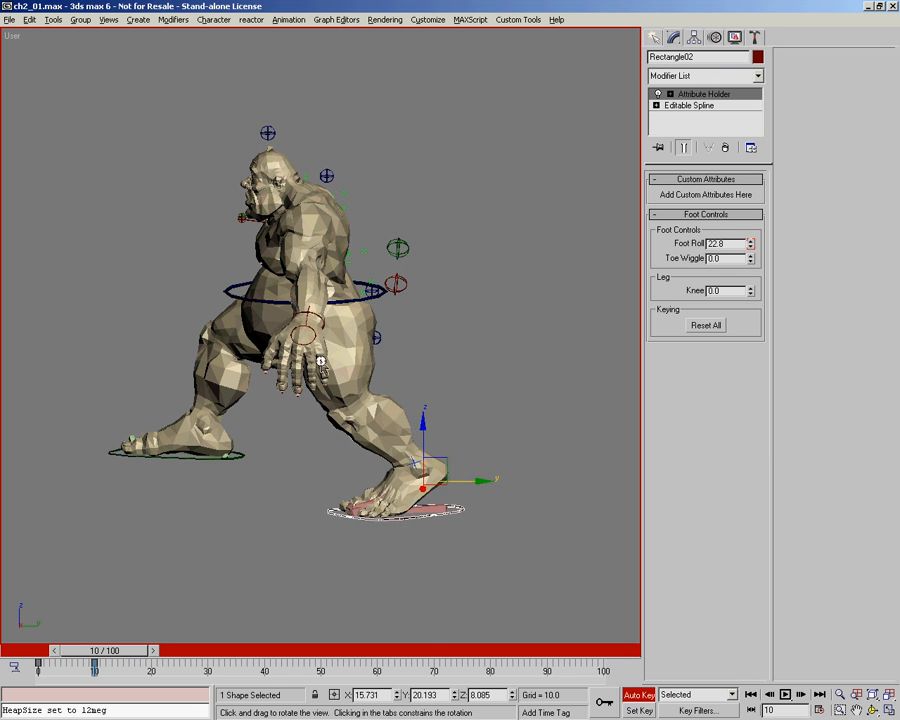
Select the ogre's right wrist control and set the transform reference axes to Local.
middle_click_drag(319, 362, 388, 382, "alt")
middle_click_drag(305, 394, 334, 330)
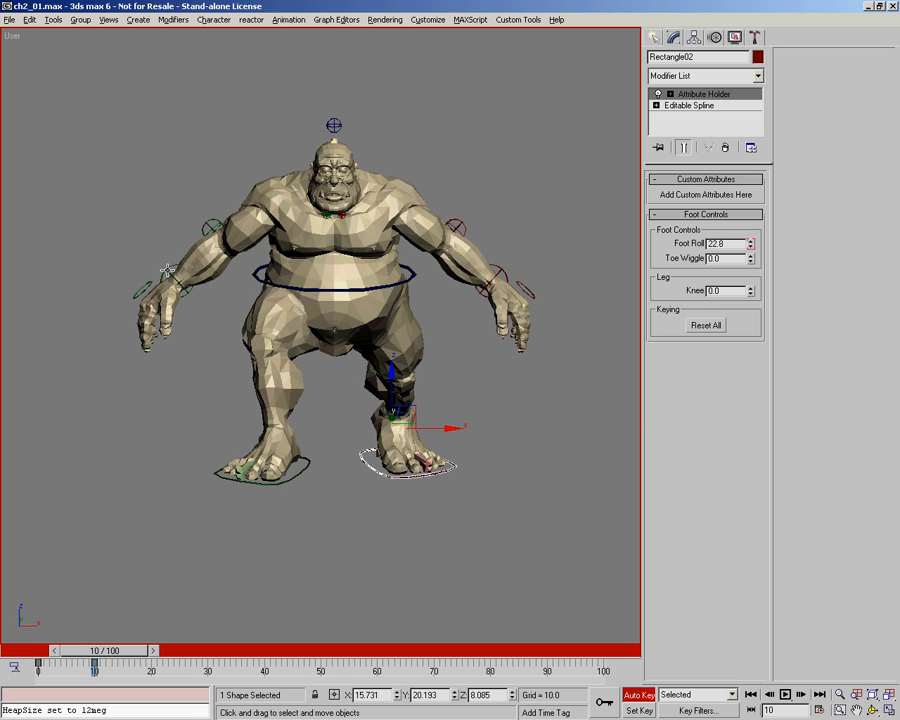
left_click(167, 270)
middle_click_drag(223, 307, 310, 335, "alt")
middle_click_drag(256, 340, 299, 364)
right_click(299, 364, "alt")
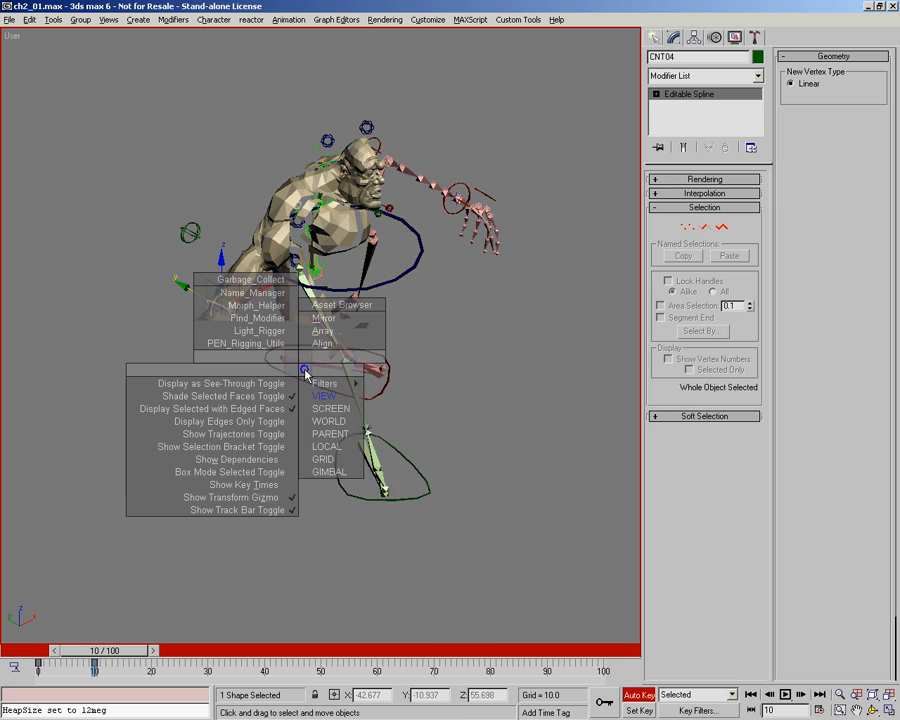
left_click(325, 446)
Move the right wrist control down and back so the arm hangs beside the hip.
middle_click_drag(246, 312, 350, 378)
middle_click_drag(350, 378, 360, 386, "alt")
middle_click_drag(357, 386, 350, 325, "ctrl+alt")
left_click_drag(304, 382, 303, 296)
middle_click_drag(342, 230, 294, 238, "alt")
left_click_drag(222, 270, 273, 310)
middle_click_drag(275, 312, 384, 298, "alt")
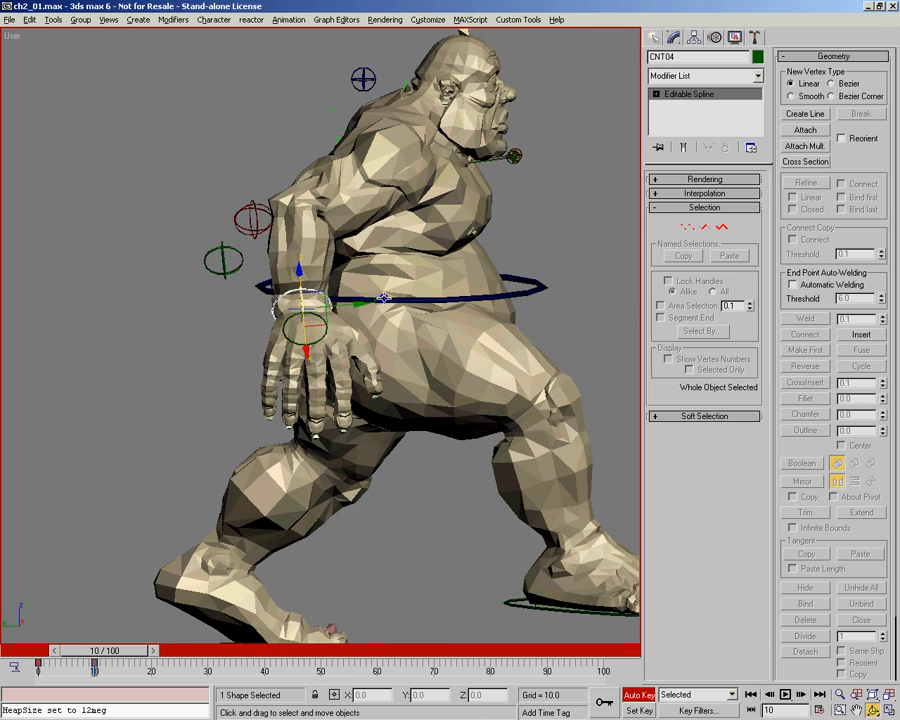
middle_click_drag(330, 316, 337, 340, "alt")
Rotate the right wrist control to turn the hand beside the hip.
right_click(337, 340)
left_click(358, 364)
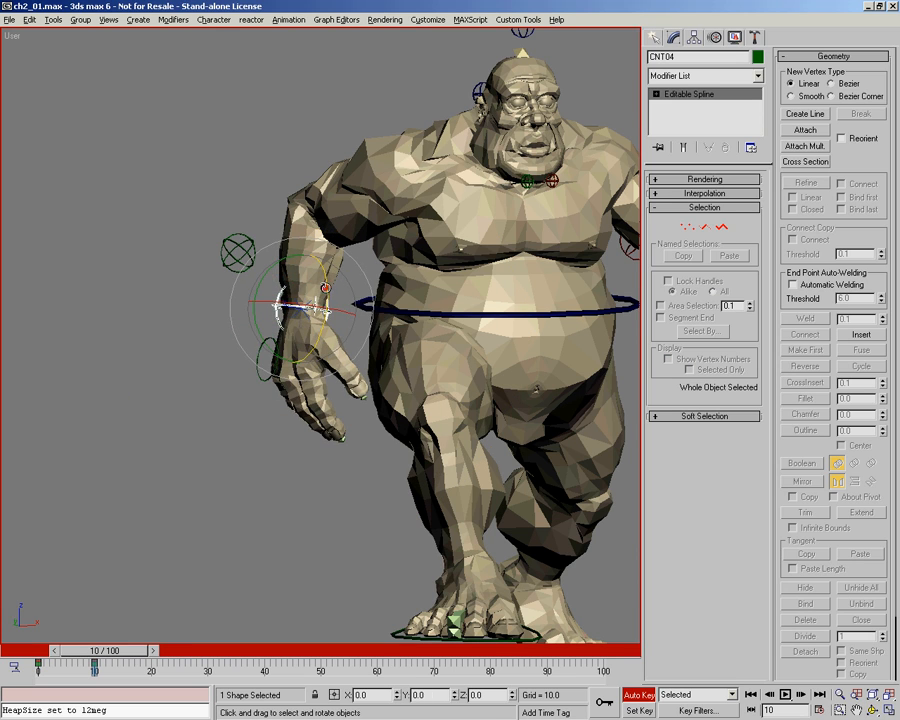
middle_click_drag(326, 330, 350, 410, "ctrl+alt")
middle_click_drag(380, 370, 245, 325)
Move the left wrist control forward to swing the arm in front of the body.
middle_click_drag(250, 322, 412, 275, "alt")
left_click(399, 292)
middle_click_drag(482, 318, 431, 359, "alt")
key("w")
left_click_drag(402, 300, 278, 281)
middle_click_drag(278, 281, 400, 349, "alt")
left_click_drag(402, 331, 392, 306)
middle_click_drag(392, 306, 440, 350, "alt")
Rotate the left wrist control to twist the hand and forearm.
right_click(446, 348)
left_click(460, 374)
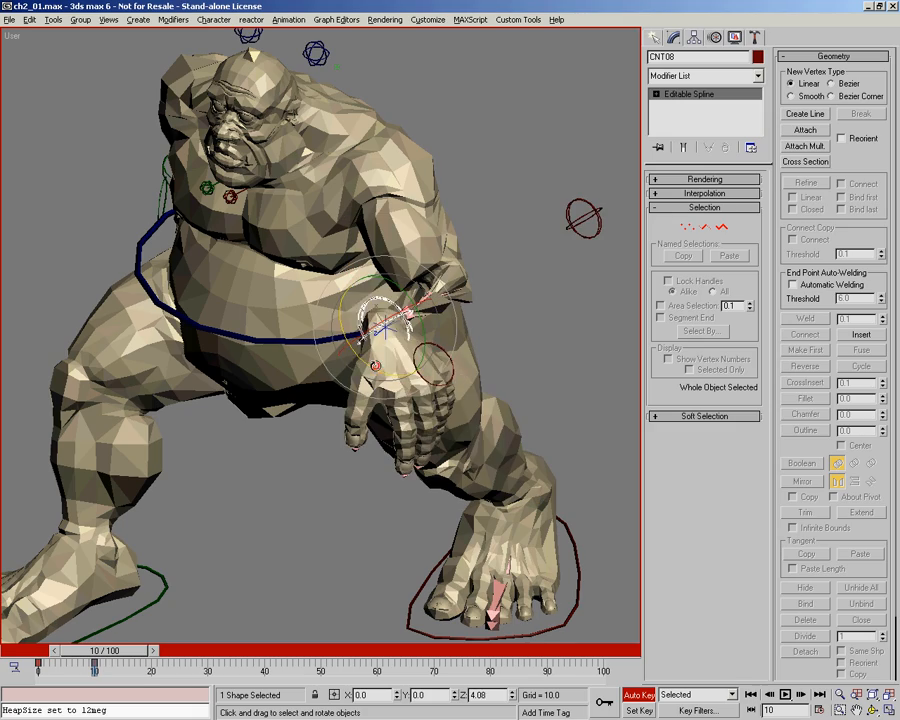
left_click_drag(376, 366, 287, 283)
middle_click_drag(287, 281, 390, 313, "alt")
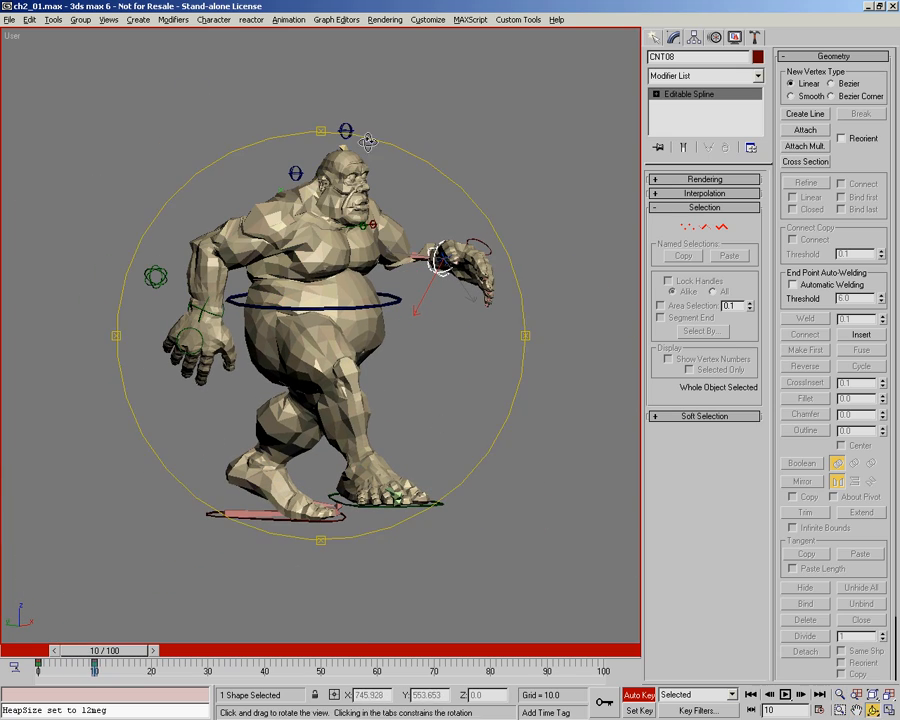
Select the control above the ogre's head and rotate it to turn the head.
left_click(346, 131)
middle_click_drag(308, 110, 308, 54, "ctrl+alt")
right_click(413, 220)
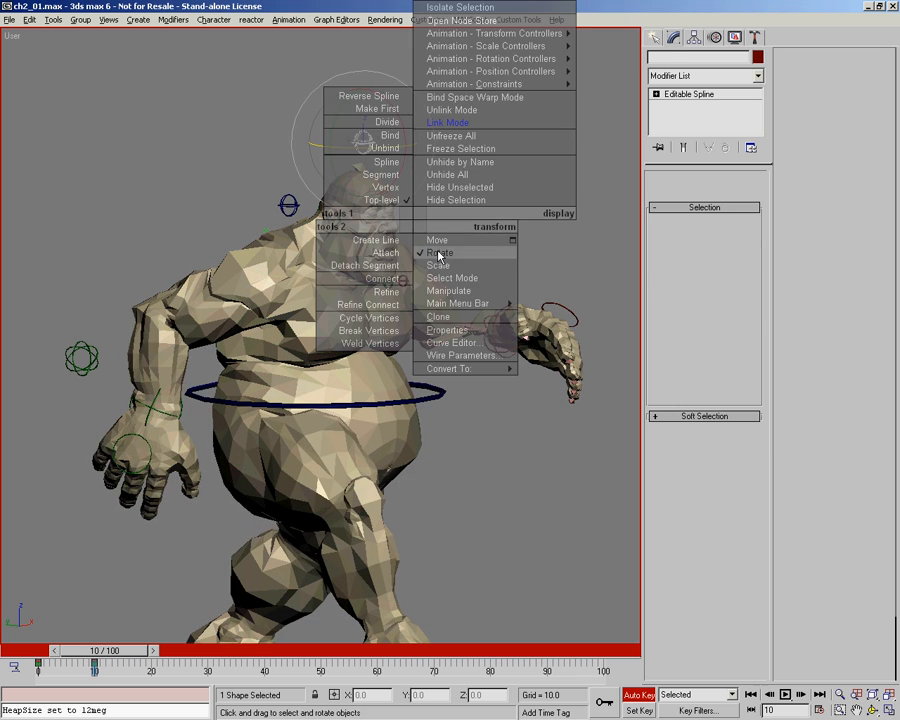
left_click(438, 256)
middle_click_drag(479, 370, 469, 328, "alt")
mouse_move(380, 300)
middle_mouse_down("alt")
mouse_move(357, 341)
mouse_move(377, 293)
middle_mouse_up("alt")
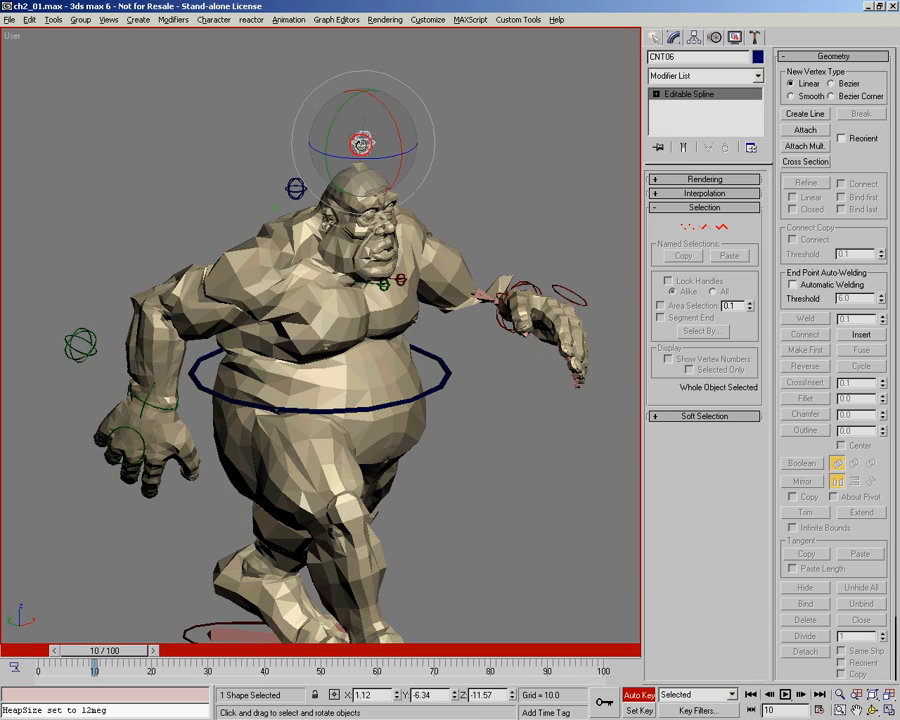
Refine the head control's rotation to adjust the head's tilt, checking the pose from both sides.
middle_click_drag(345, 177, 395, 252, "alt")
middle_click_drag(323, 167, 372, 135, "ctrl+alt")
left_click_drag(369, 133, 371, 103)
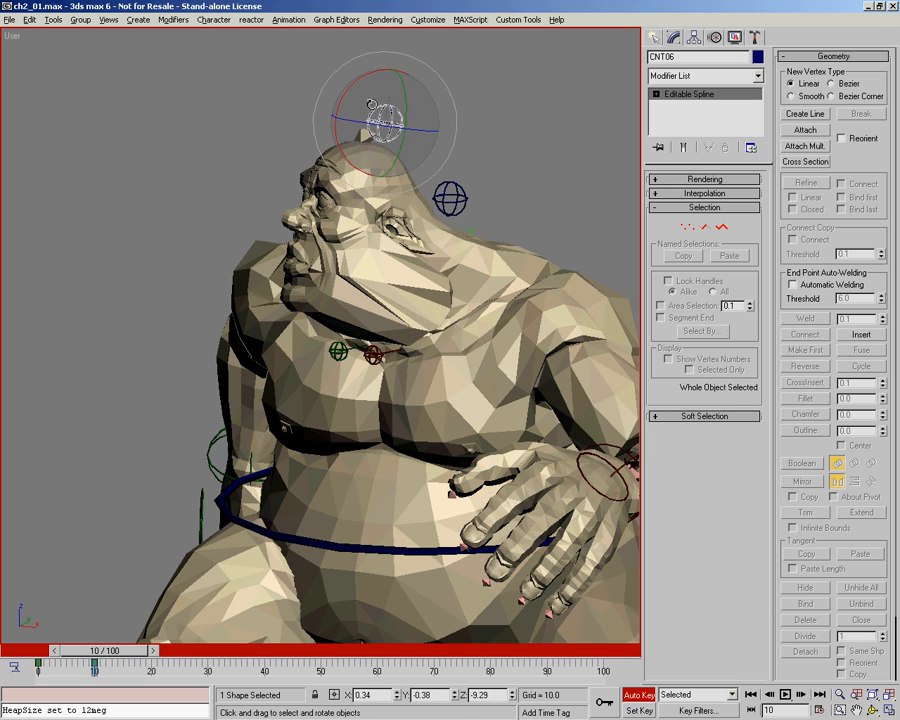
middle_click_drag(447, 284, 498, 276, "alt")
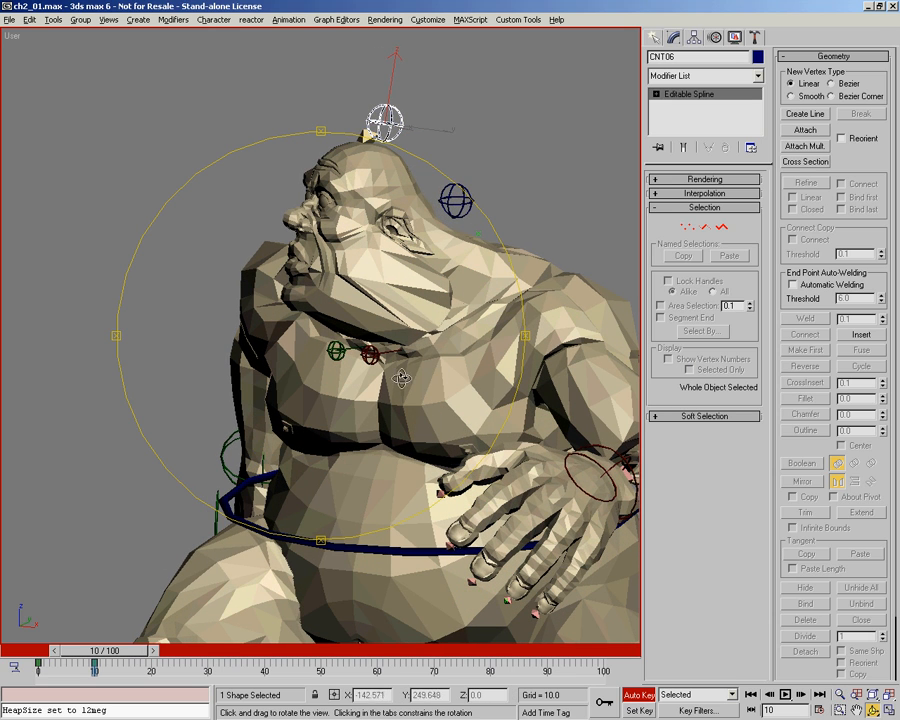
middle_click_drag(434, 328, 430, 338, "alt")
middle_click_drag(406, 295, 470, 296, "alt")
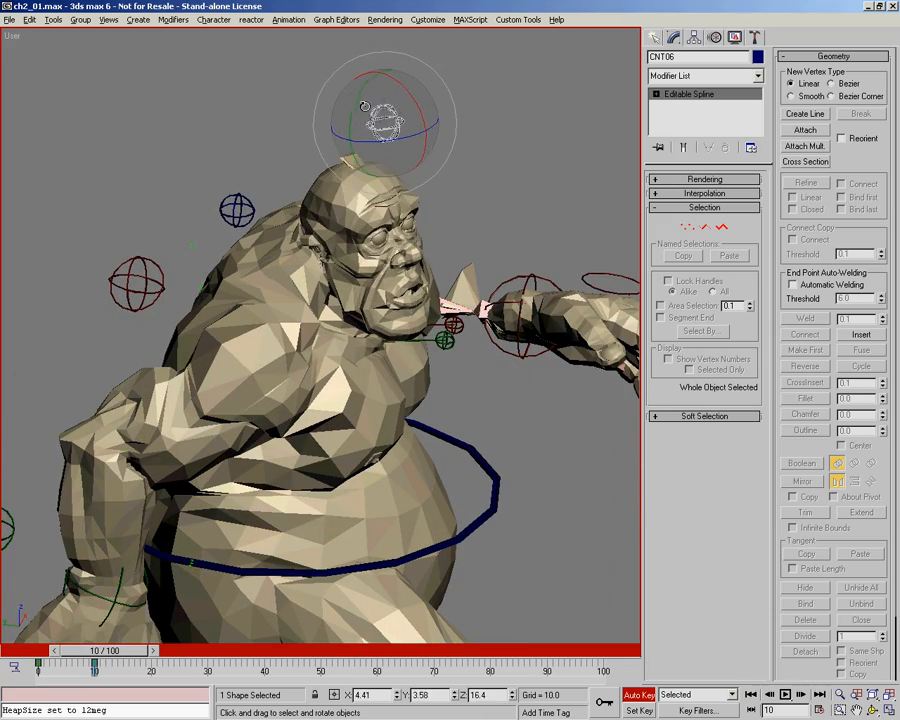
middle_click_drag(400, 350, 385, 263, "alt")
middle_click_drag(344, 227, 475, 376, "alt")
middle_click_drag(341, 387, 472, 307, "alt")
Turn off automatic keying and inspect a left forearm bone in wireframe with the Rotate tool active.
key("n")
middle_click_drag(525, 331, 427, 149)
key("F3")
middle_click_drag(407, 191, 408, 178, "ctrl+alt")
left_click(408, 238)
middle_click_drag(409, 248, 363, 224, "alt")
key("e")
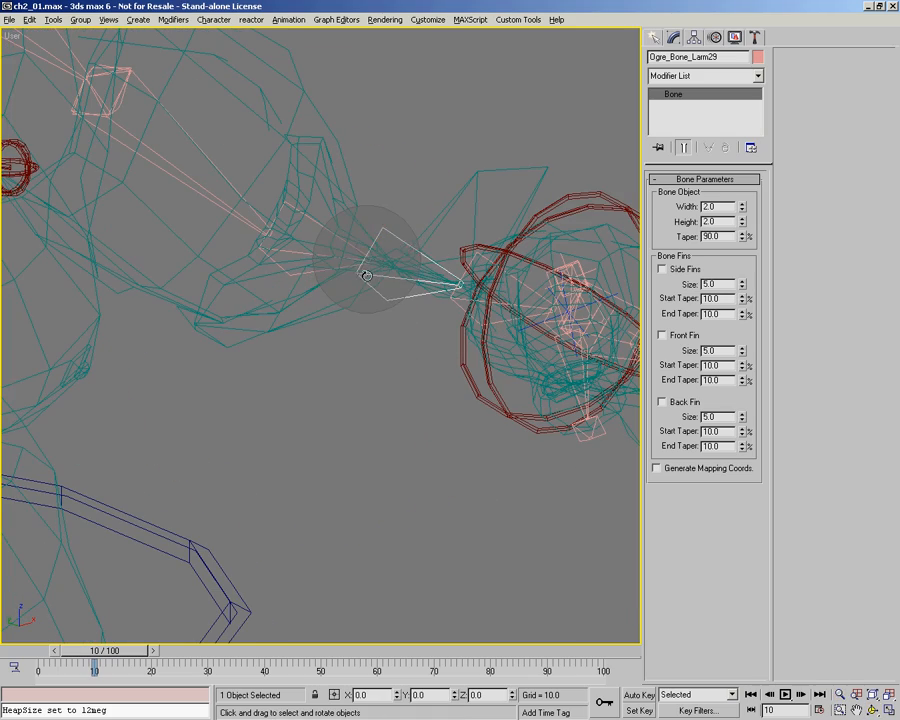
middle_click_drag(436, 279, 436, 283, "alt")
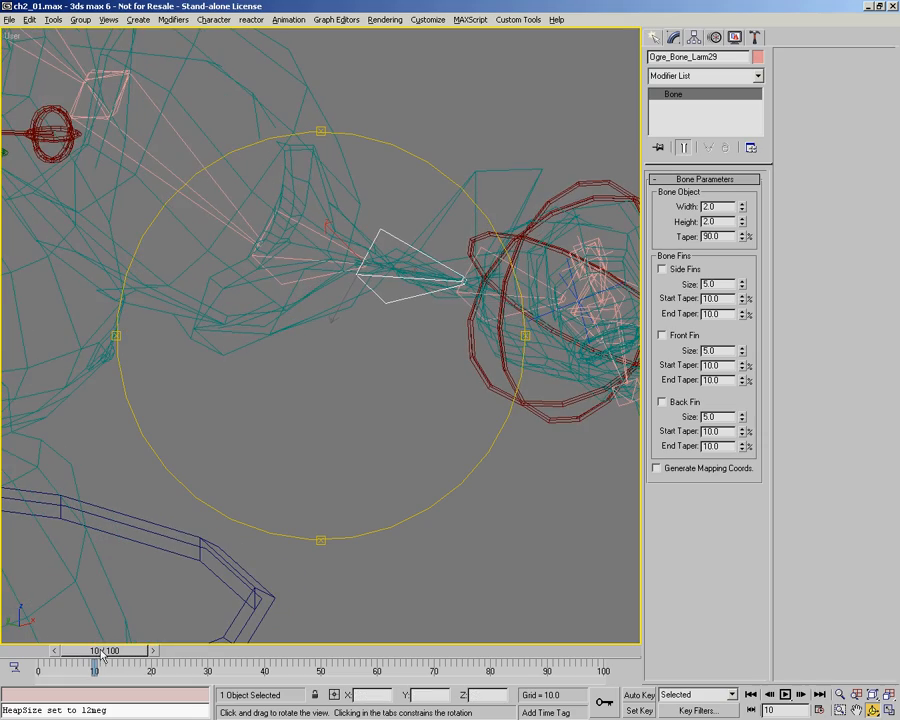
Return to frame 0 and set the left forearm bone's transform reference axes to Local.
left_click_drag(47, 653, 28, 655)
mouse_move(279, 347)
middle_mouse_down("alt")
mouse_move(217, 364)
mouse_move(285, 365)
middle_mouse_up("alt")
middle_click_drag(181, 227, 278, 297)
middle_click_drag(278, 297, 312, 268, "ctrl+alt")
middle_click_drag(312, 268, 335, 295, "alt")
middle_click_drag(416, 248, 370, 350, "alt")
right_click(410, 350)
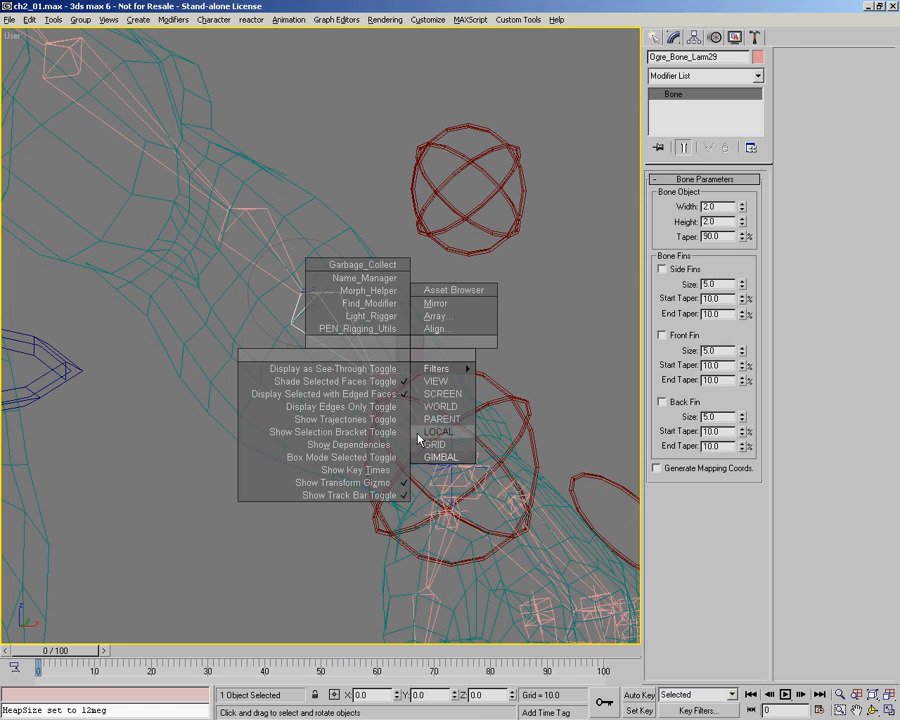
left_click(419, 435)
Select all three left forearm bones and check their link inheritance locks.
left_click(269, 218, "ctrl")
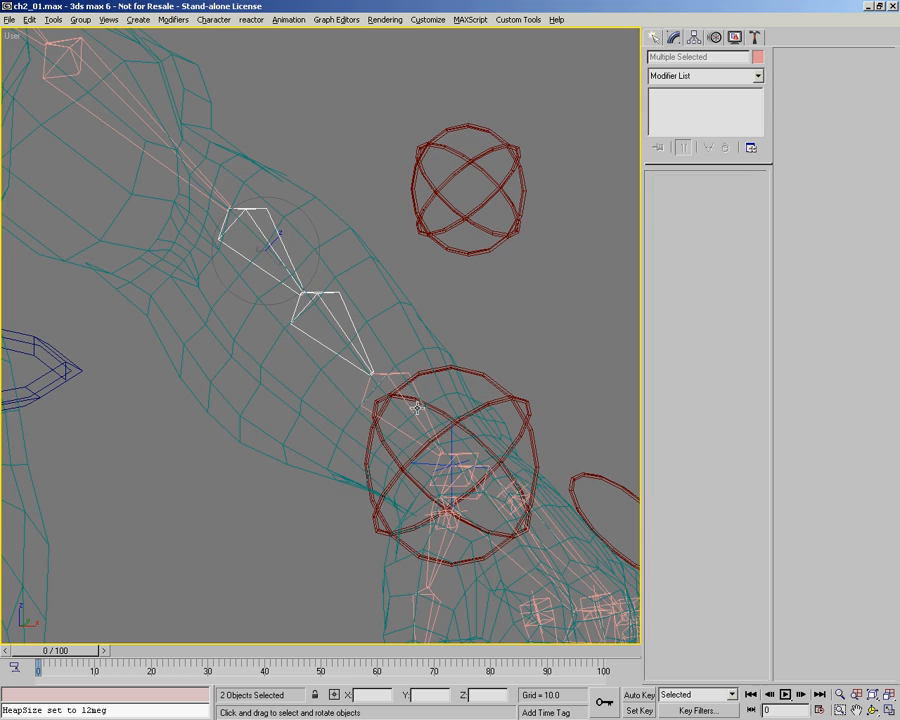
left_click(694, 39)
left_click(740, 75)
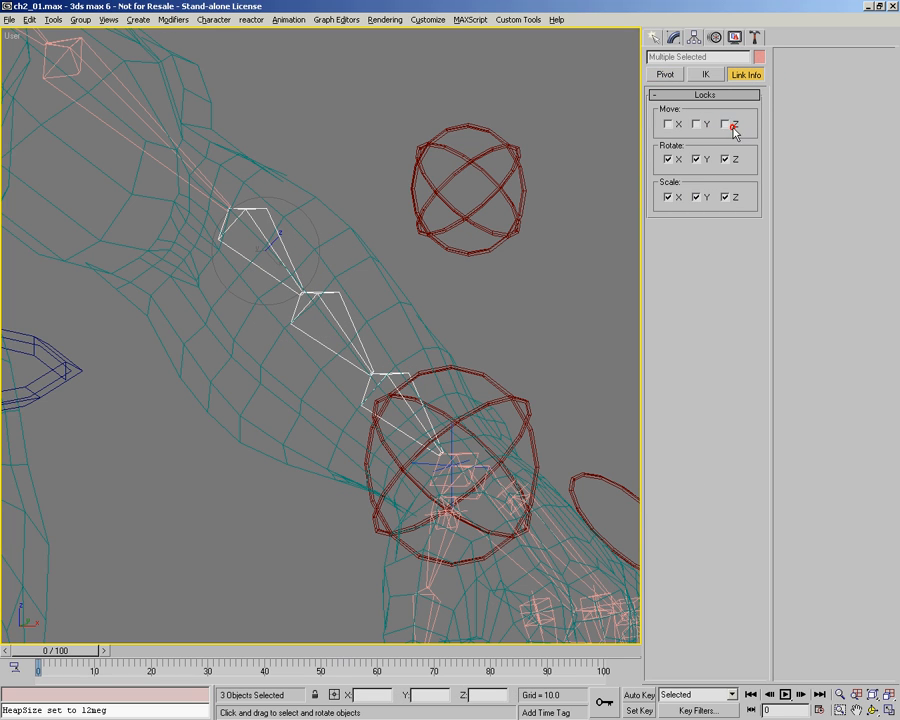
Select the forearm bone nearest the elbow with the Move tool and compare its shape with Edit Mesh off and on.
left_click(350, 174)
left_click(280, 225)
right_click(310, 262)
left_click(340, 275)
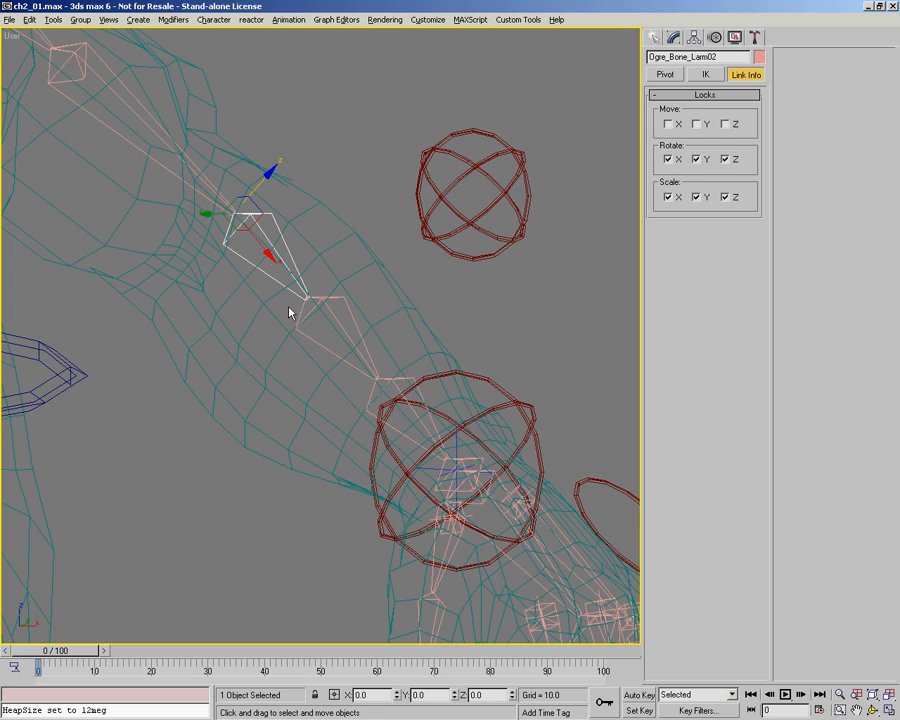
middle_click_drag(327, 323, 314, 294, "alt")
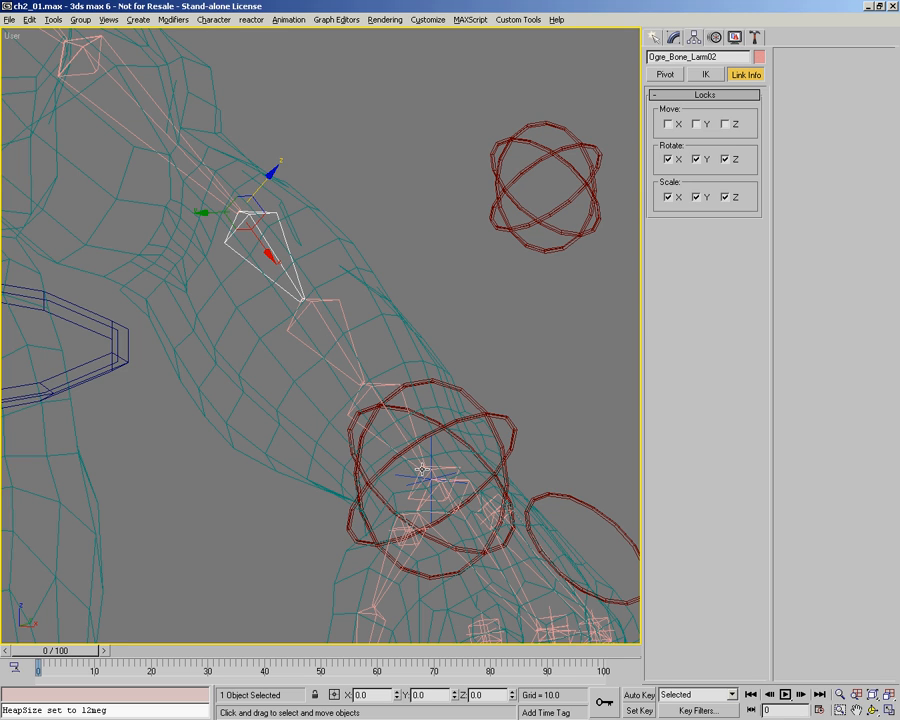
left_click(673, 37)
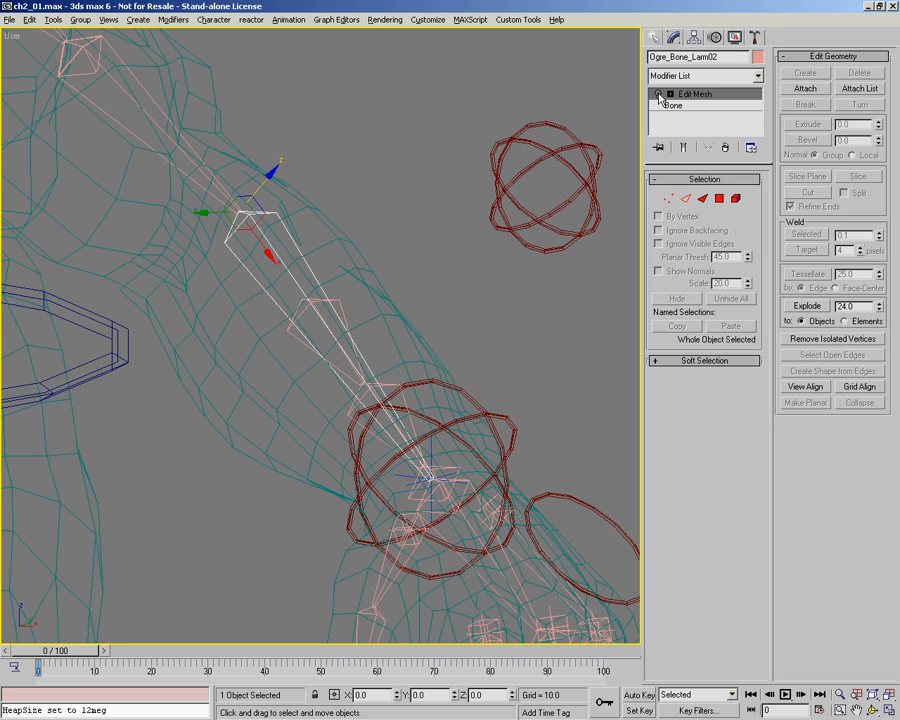
middle_click_drag(355, 243, 269, 159, "alt")
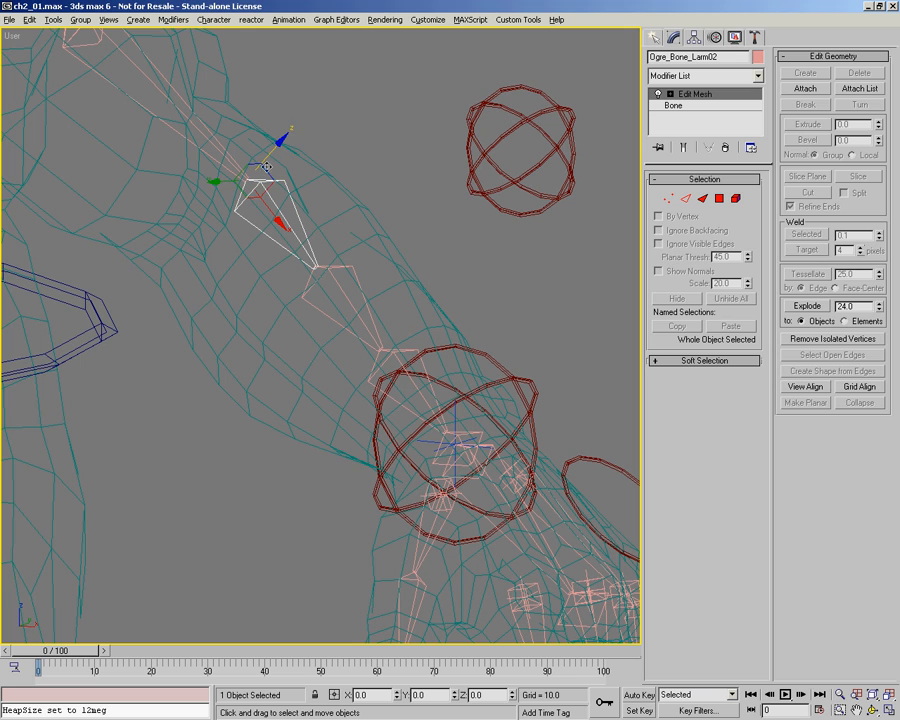
middle_click_drag(244, 185, 280, 245, "alt")
Select the forearm bone nearest the wrist and compare it with the other bones in the forearm chain.
left_click(395, 346)
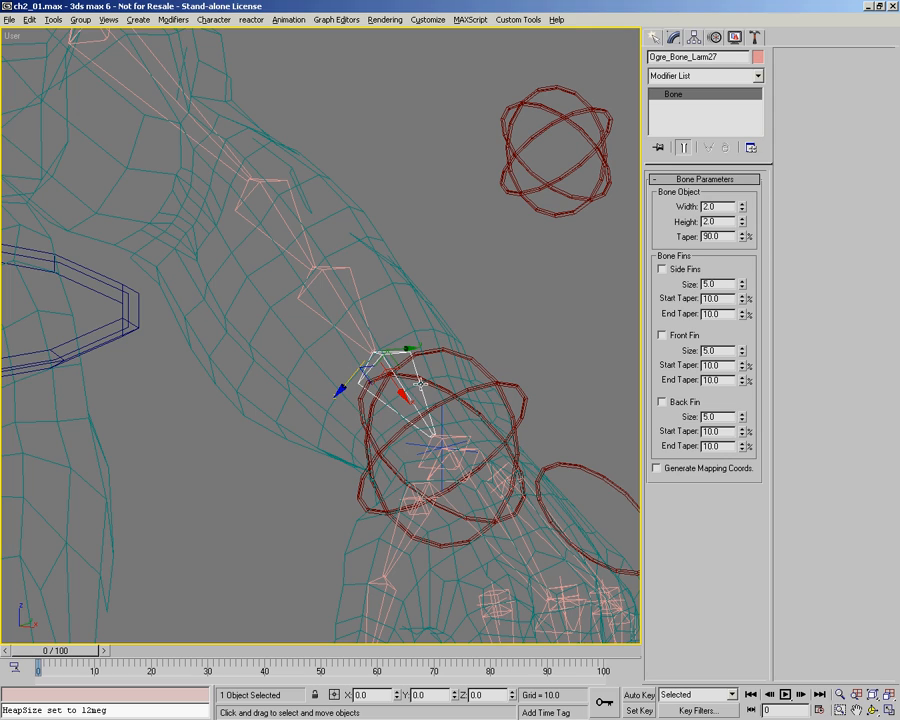
middle_click_drag(294, 291, 296, 283)
middle_click_drag(307, 336, 500, 360)
scroll(414, 347, "down", 3)
middle_click_drag(500, 360, 395, 305, "ctrl+alt")
middle_click_drag(363, 346, 390, 342)
key("ctrl+r")
left_click_drag(376, 328, 359, 346)
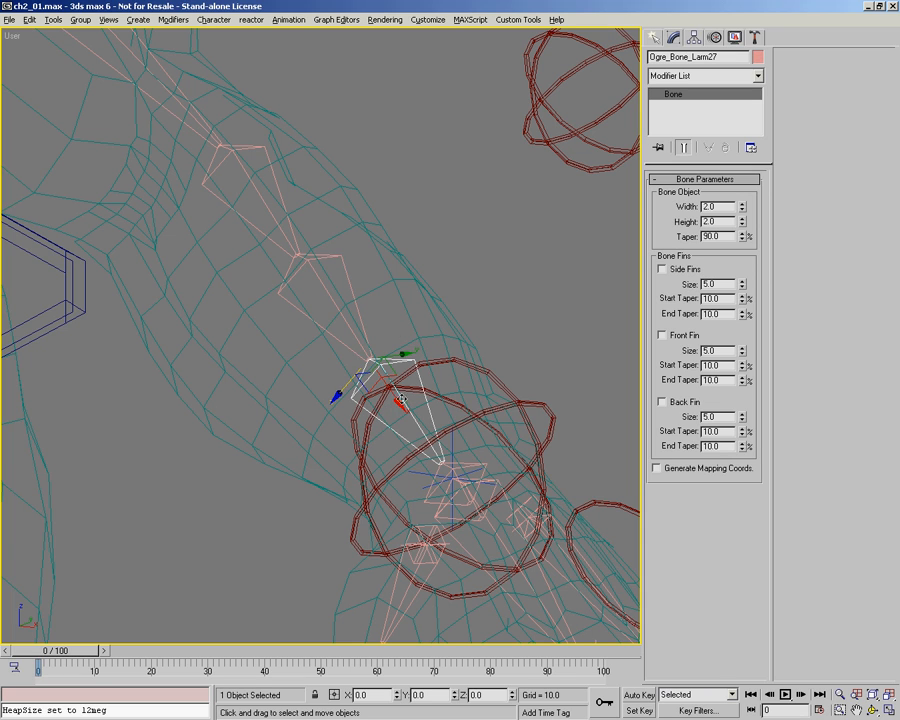
left_click(283, 196)
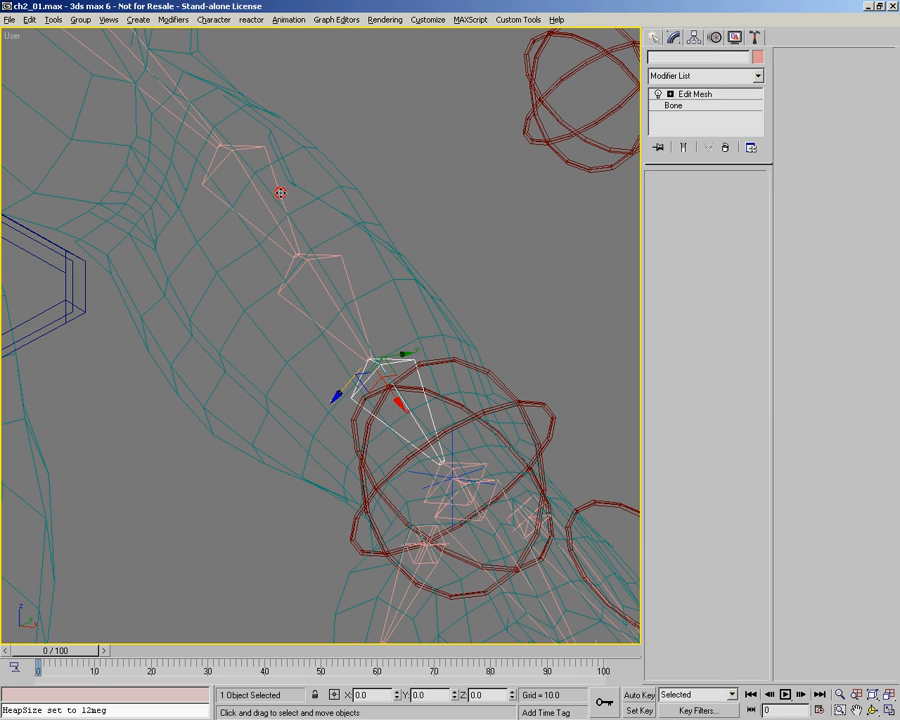
left_click(408, 362)
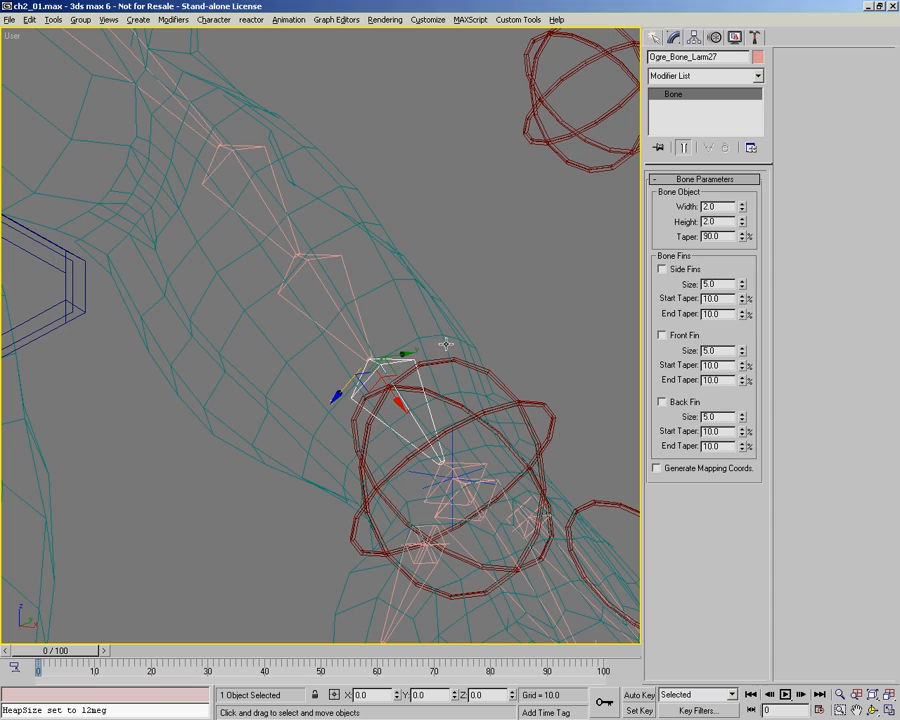
Check the rotation controllers of the left forearm's middle bone and its wrist-end bone.
left_click(285, 201)
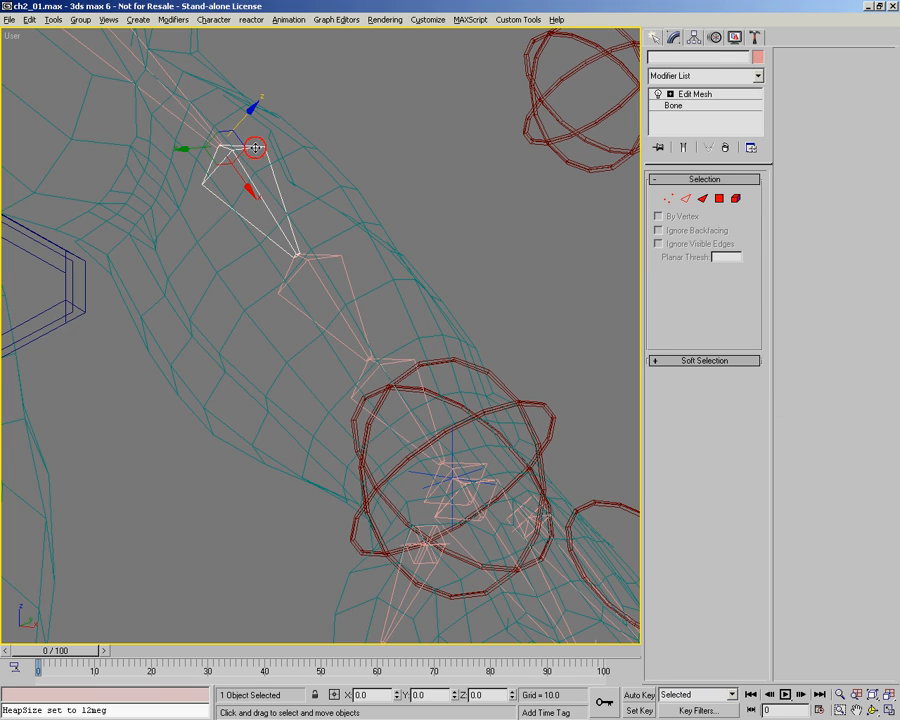
left_click(344, 262)
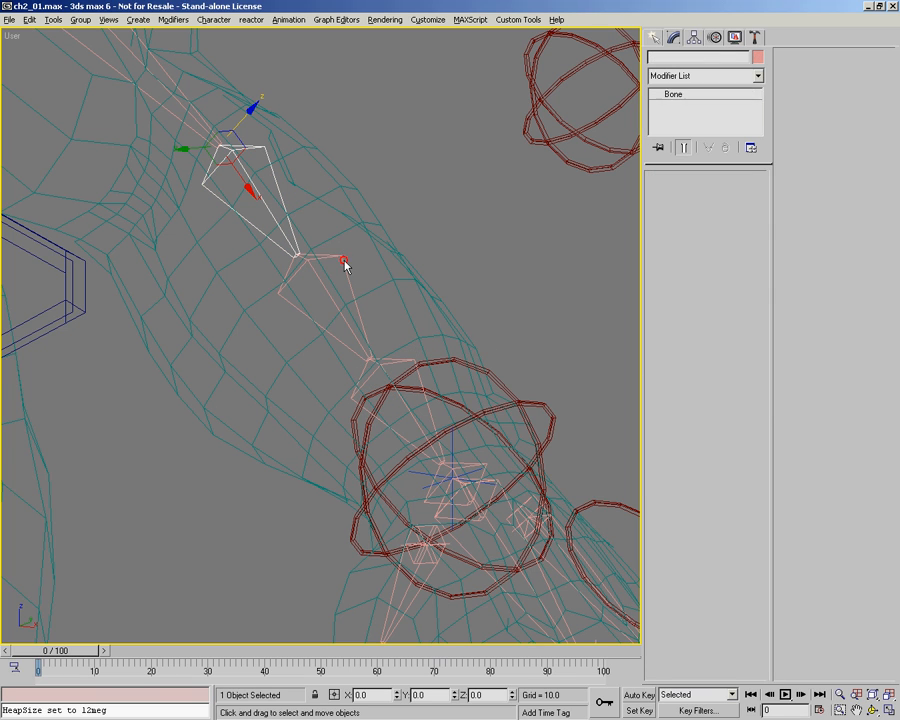
left_click(714, 37)
left_click(705, 232)
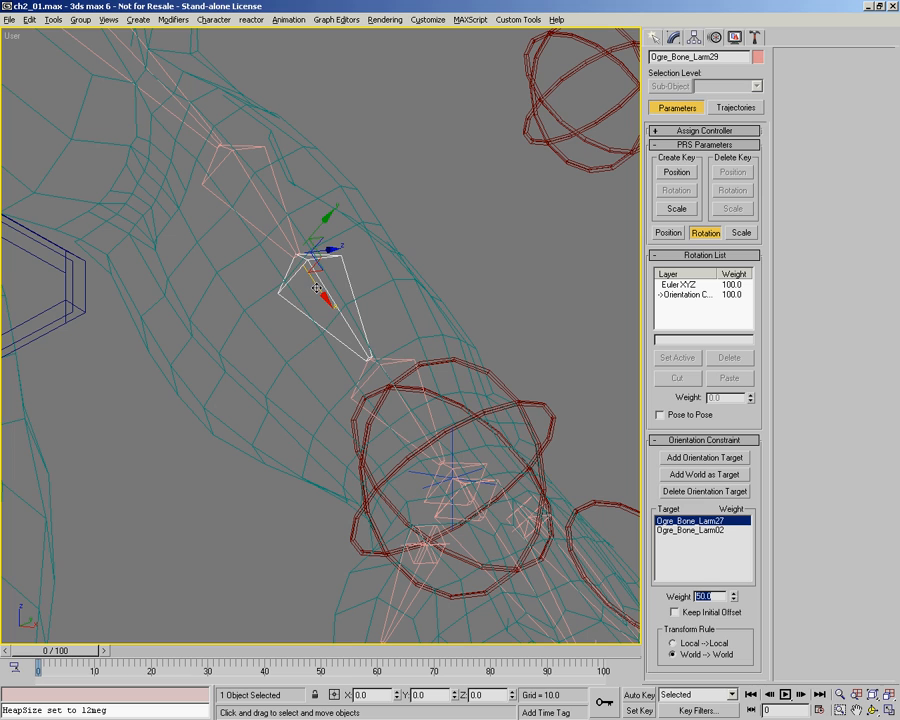
left_click(407, 359)
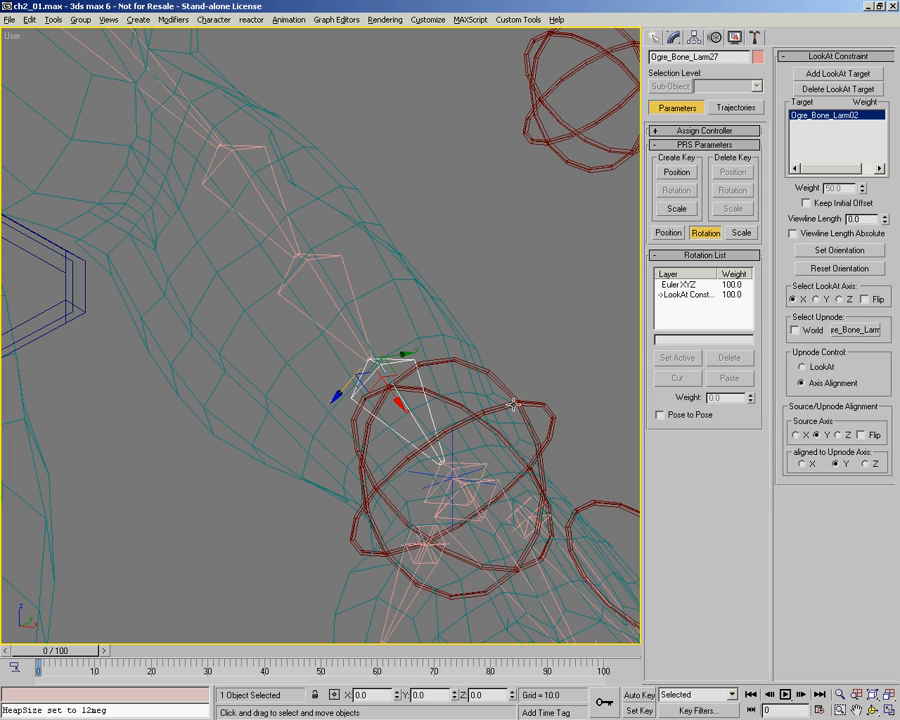
Try the X and Z source axes in the wrist-end bone's LookAt constraint, set Y with Flip, and check the other forearm bones.
left_click(798, 435)
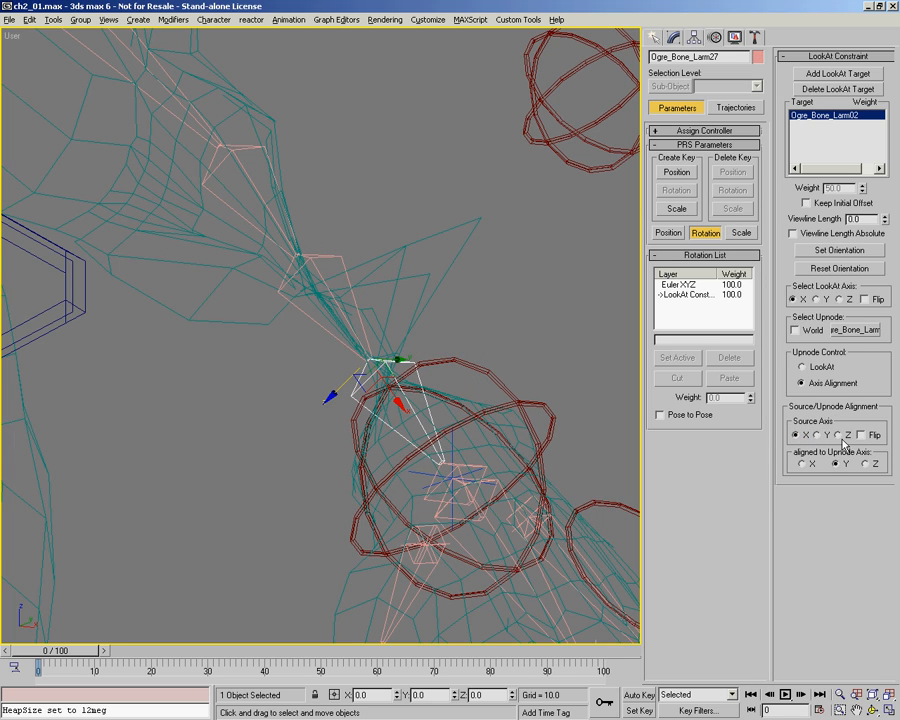
left_click(840, 437)
left_click(796, 435)
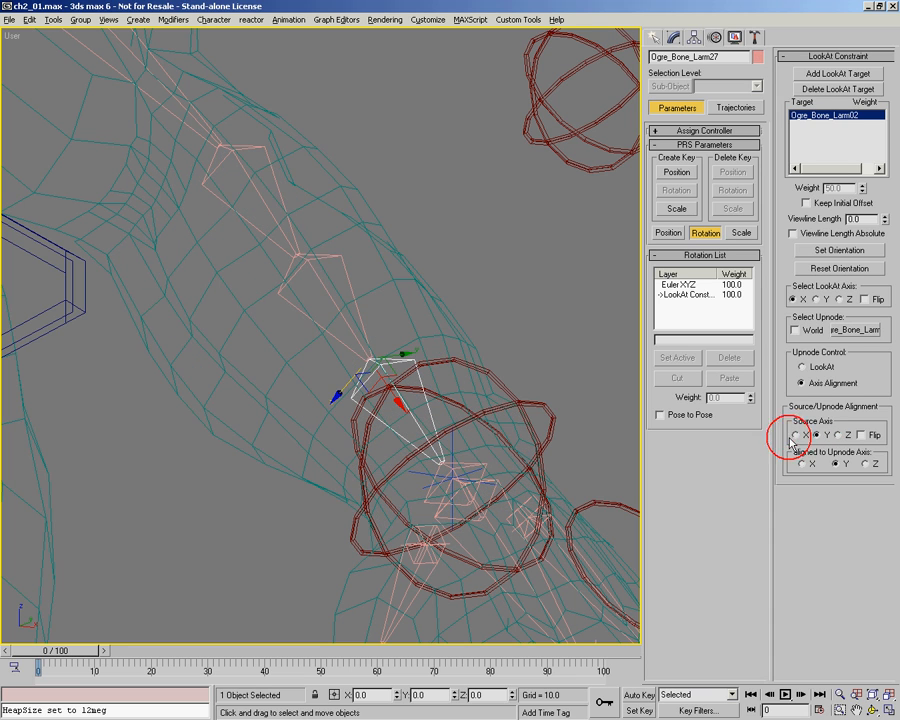
left_click(817, 436)
left_click(862, 436)
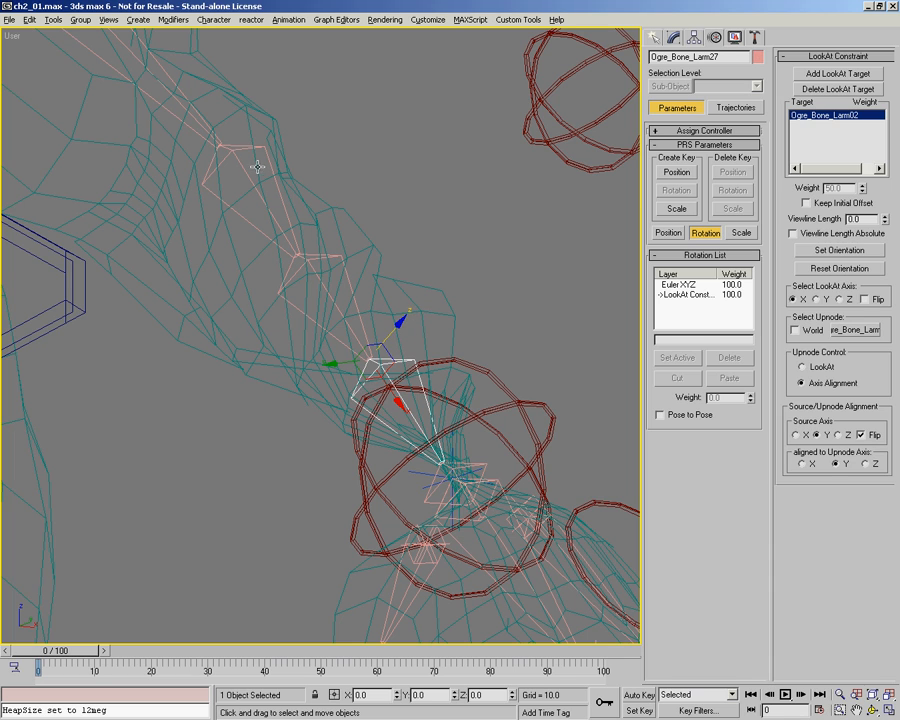
left_click(180, 106)
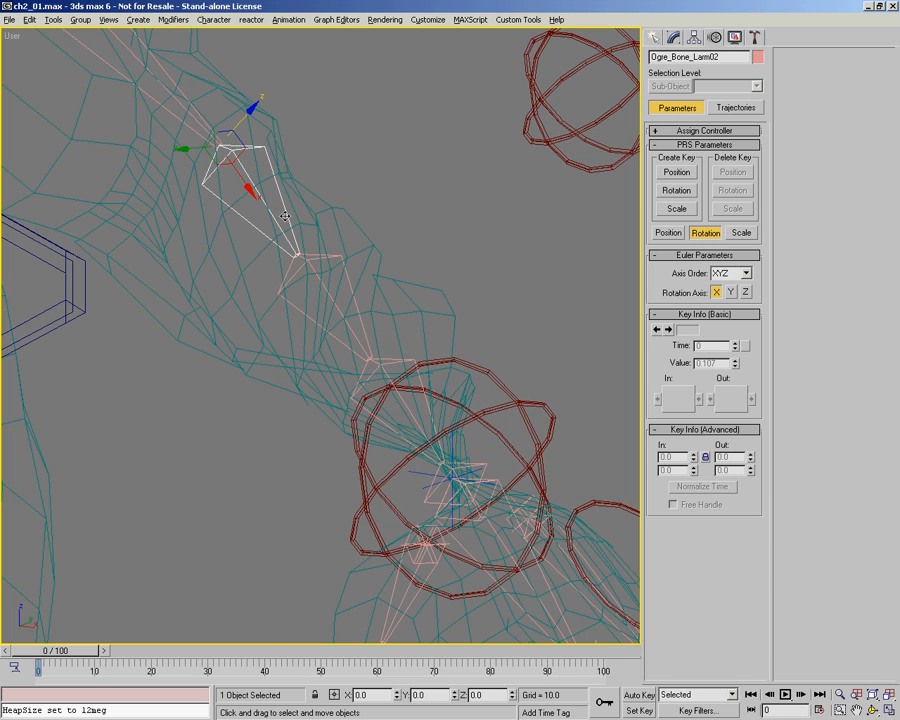
left_click(305, 253)
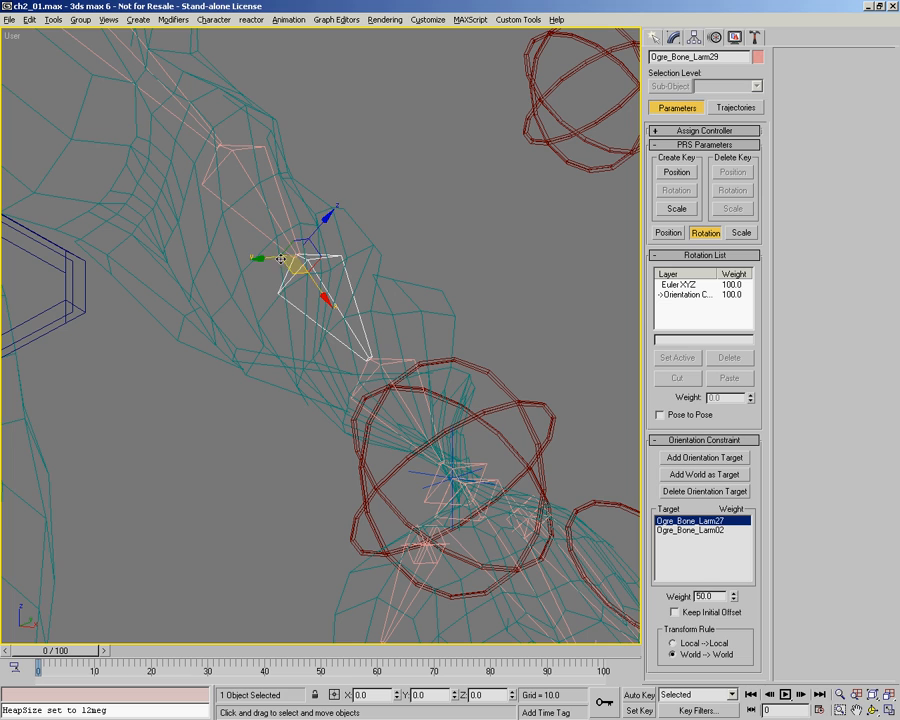
Select the Ogre_Geo_Body mesh and open the Advanced Parameters of its Skin modifier.
left_click(367, 312)
middle_click_drag(359, 306, 440, 275)
scroll(363, 253, "down", 3)
scroll(413, 287, "up", 3)
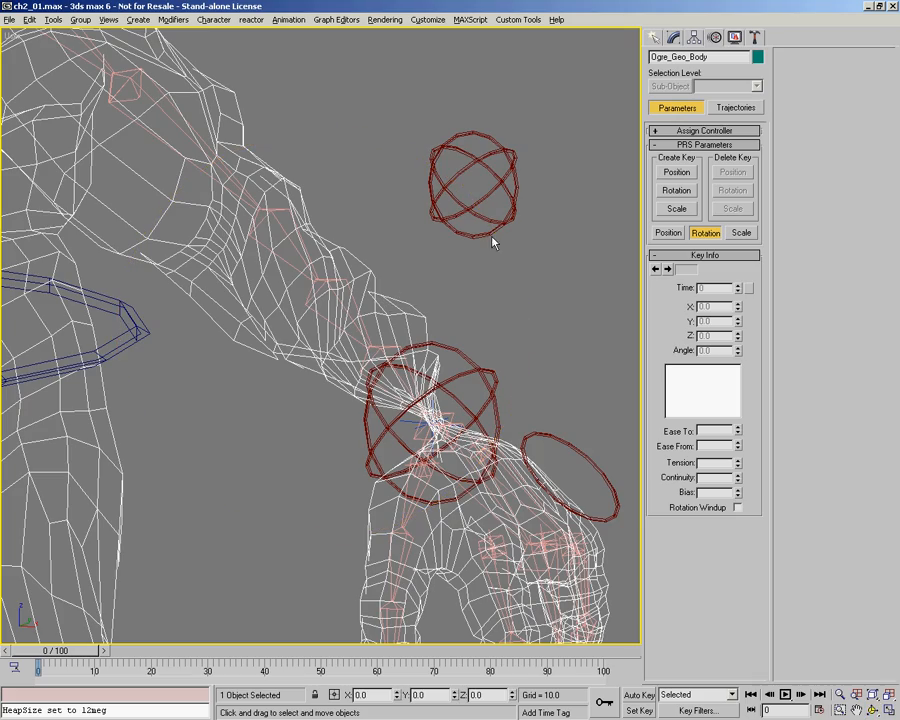
mouse_move(332, 283)
middle_mouse_down()
mouse_move(388, 295)
mouse_move(323, 297)
mouse_move(407, 342)
mouse_move(420, 333)
mouse_move(322, 283)
middle_mouse_up()
scroll(386, 293, "down", 3)
scroll(426, 312, "up", 3)
middle_click_drag(341, 349, 389, 350, "alt")
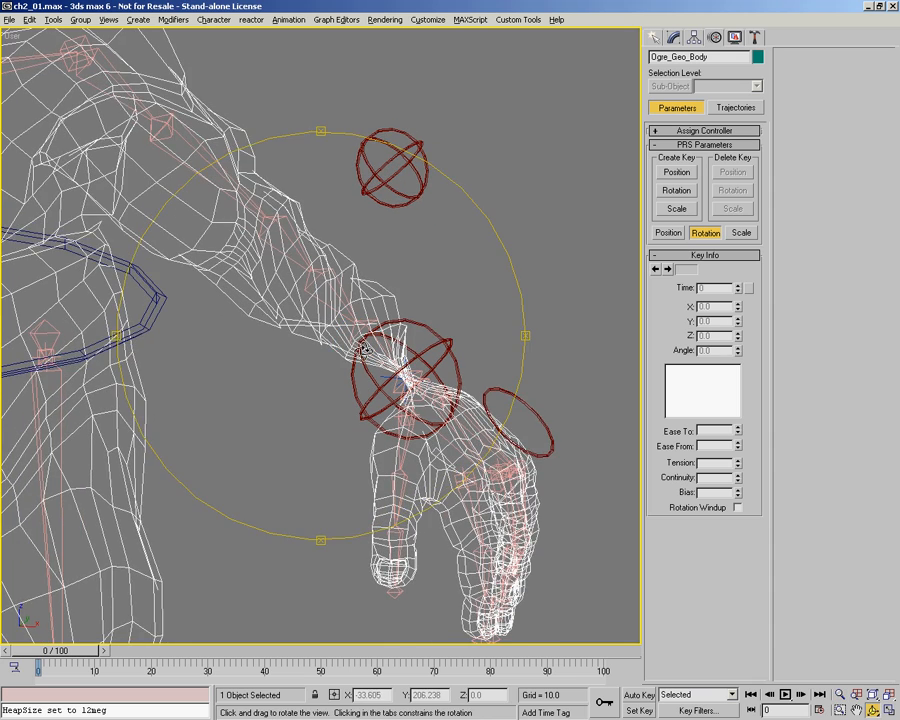
scroll(389, 350, "up", 2)
left_click(680, 42)
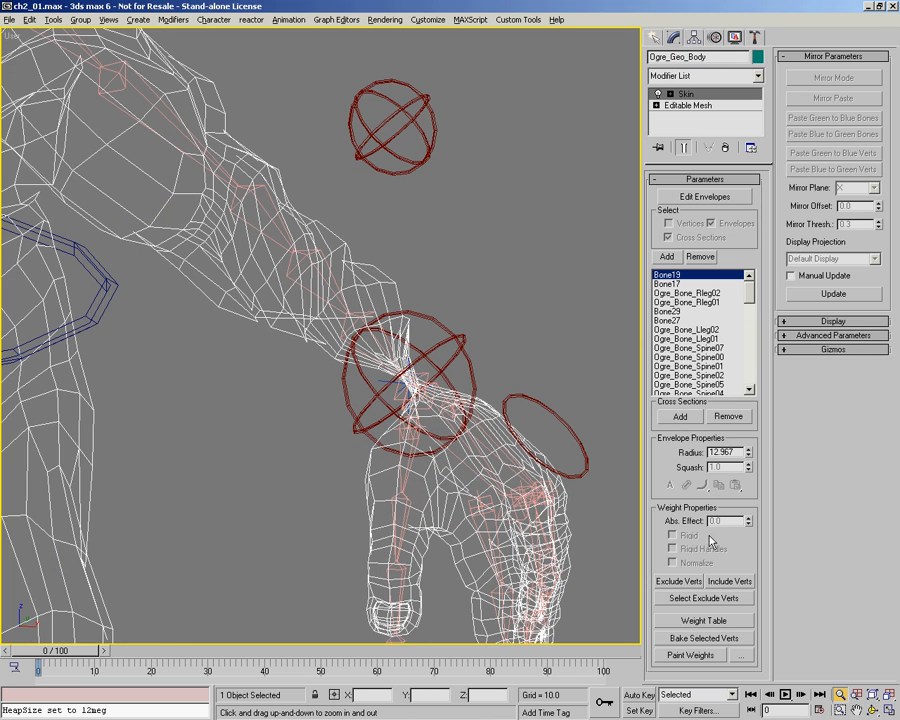
left_click(832, 335)
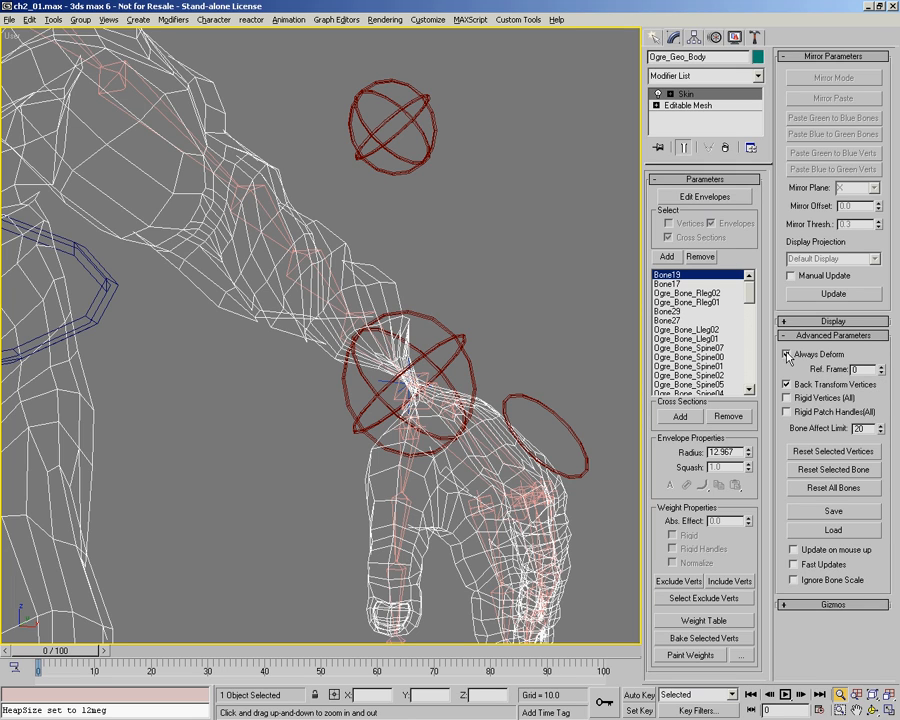
Compare the mesh with Skin off and on, and turn off Always Deform.
left_click(659, 95)
left_click(659, 95)
left_click(659, 95)
left_click(659, 95)
left_click(659, 95)
left_click(659, 95)
left_click(787, 354)
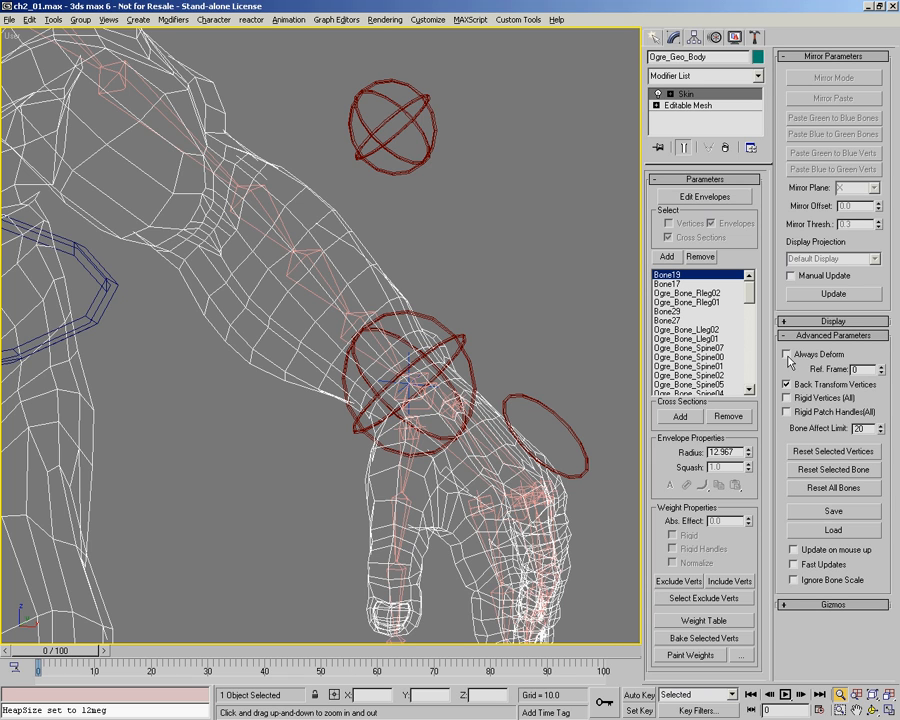
Try moving the blue waist control circle at frame 0 and undo the move.
middle_click_drag(348, 303, 426, 236)
scroll(426, 236, "down", 1)
scroll(389, 247, "down", 4)
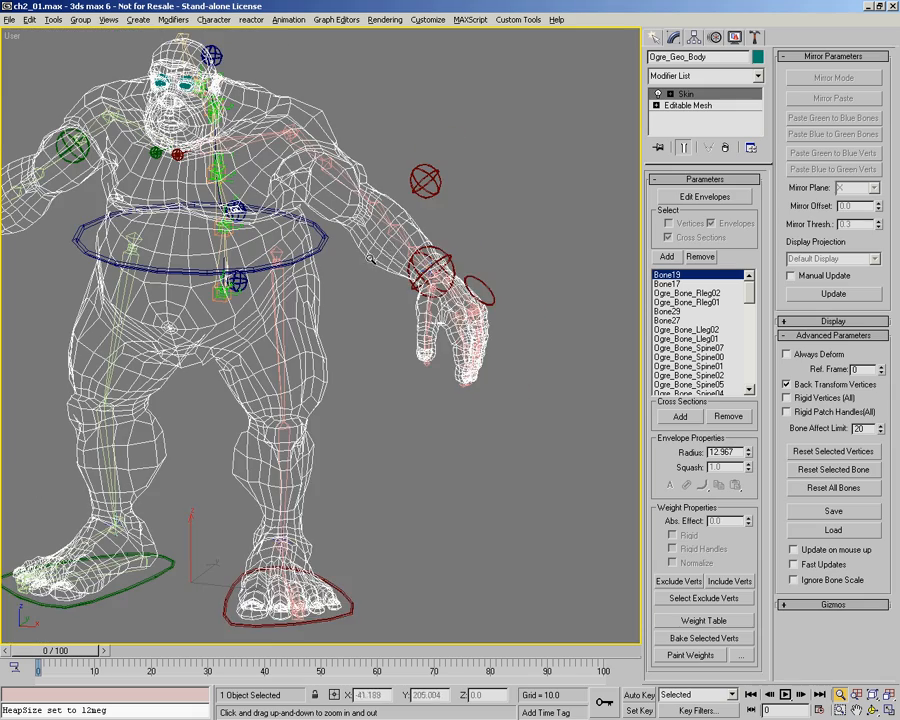
scroll(333, 262, "up", 2)
left_click(368, 235)
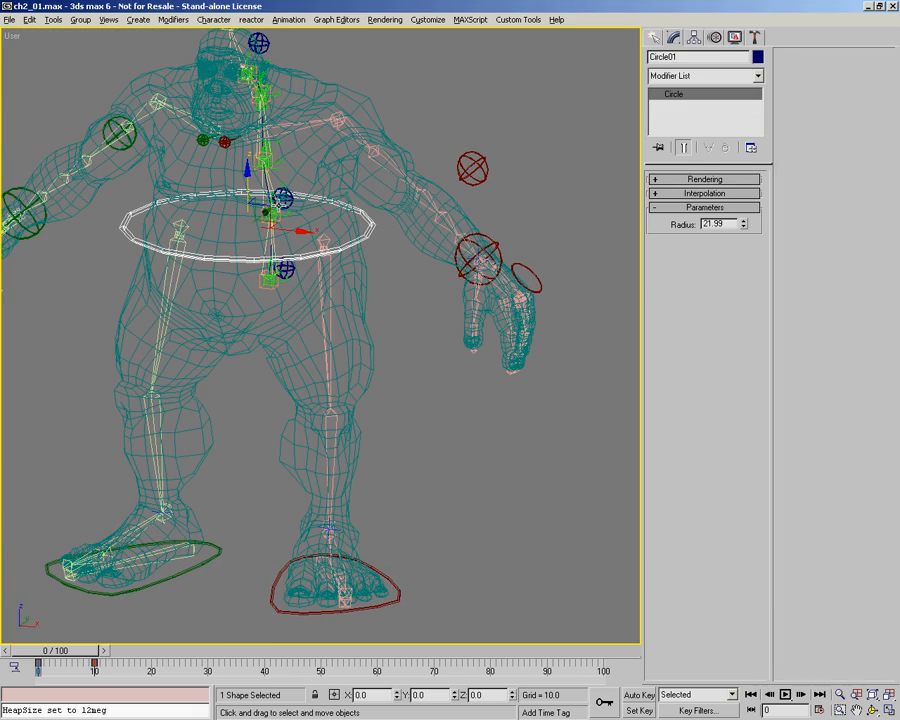
mouse_move(270, 207)
left_mouse_down()
mouse_move(234, 219)
mouse_move(283, 270)
mouse_move(285, 219)
left_mouse_up()
key("ctrl+z")
Scrub to frame 7 to test moving the waist control circle, undo the move and return to frame 0.
middle_click_drag(396, 252, 378, 290)
middle_click_drag(478, 302, 545, 252)
left_click_drag(58, 652, 88, 652)
right_click(292, 237)
left_click(303, 260)
left_click_drag(292, 229, 333, 277)
key("ctrl+z")
key("ctrl+z")
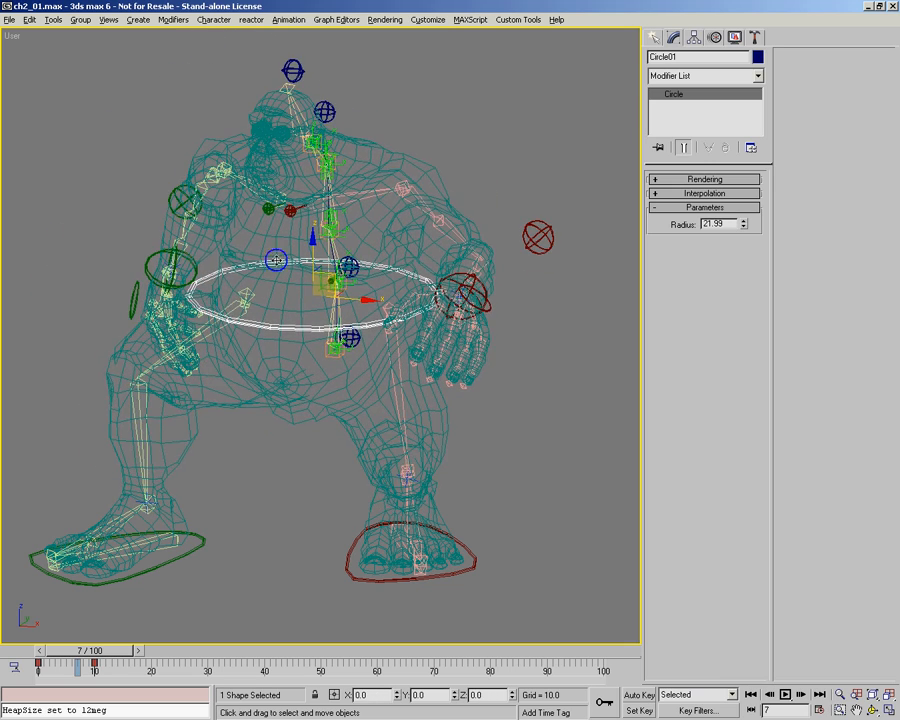
left_click_drag(47, 657, 12, 657)
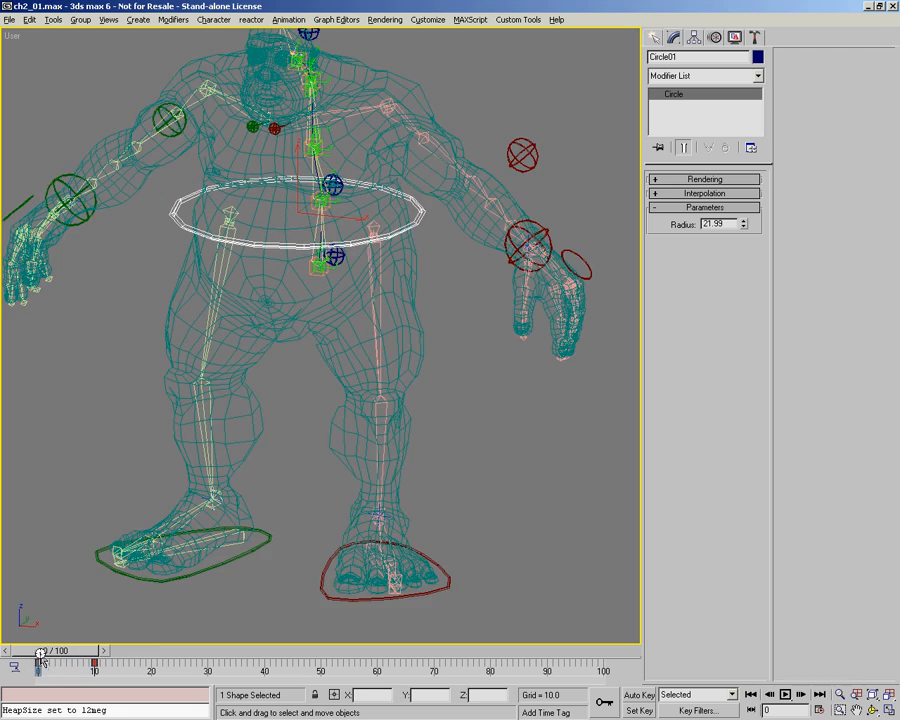
Select the body mesh again and turn its Skin modifier's Always Deform option back on.
scroll(428, 258, "up", 6)
left_click(428, 258)
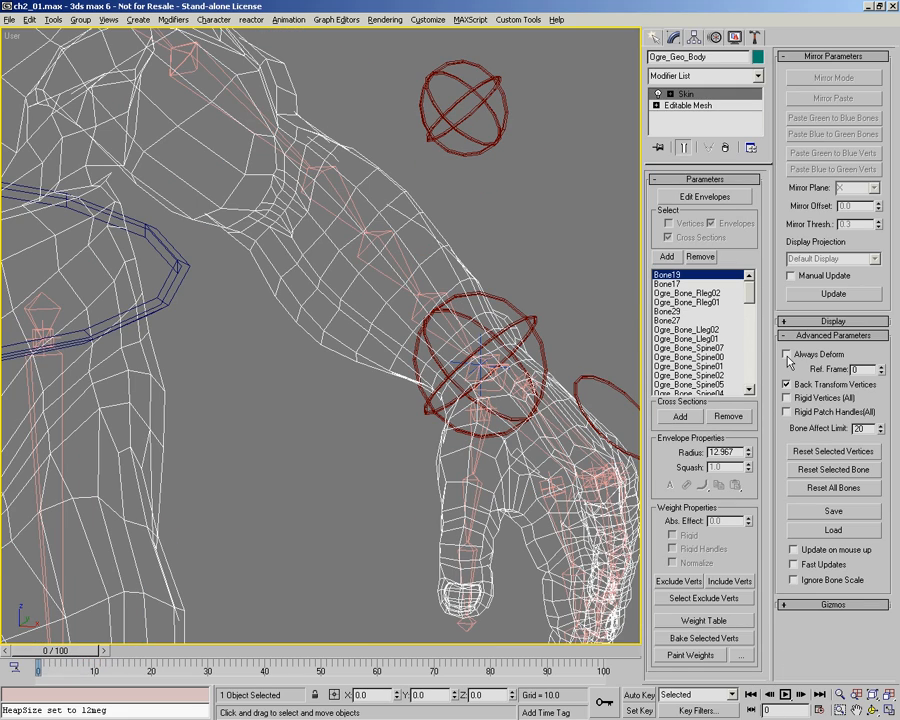
left_click(787, 355)
Try moving the waist control circle with Always Deform on, and cancel the move.
scroll(348, 220, "down", 6)
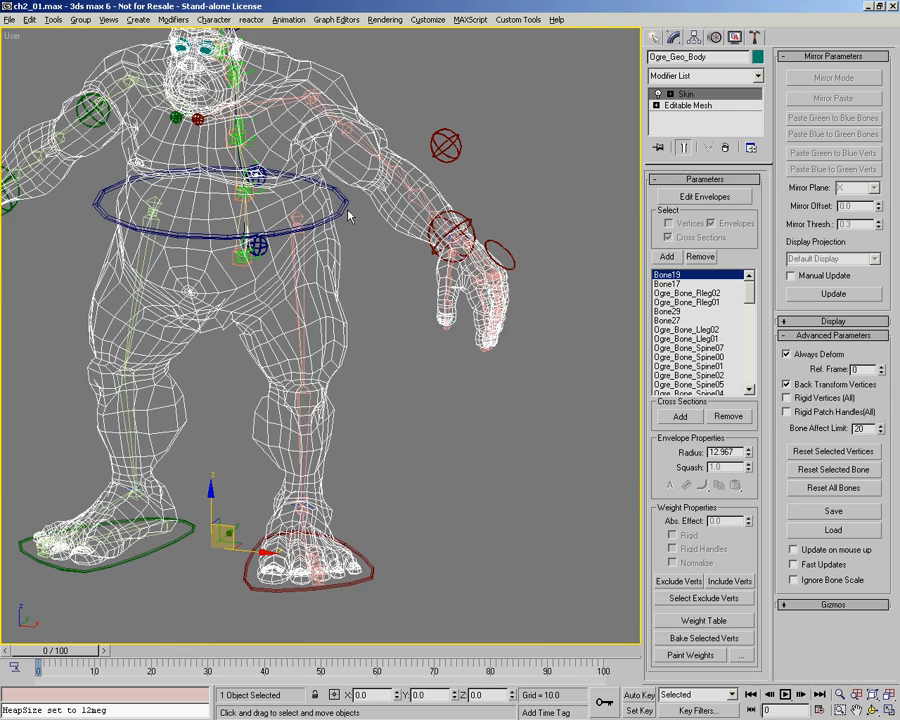
left_click(345, 205)
mouse_move(238, 190)
left_mouse_down()
mouse_move(289, 217)
mouse_move(246, 189)
left_mouse_up()
right_click(246, 189)
Show the selected body mesh shaded and edit its skin envelopes, selecting the Ogre_Bone_Spine00 envelope.
middle_click_drag(288, 330, 351, 337)
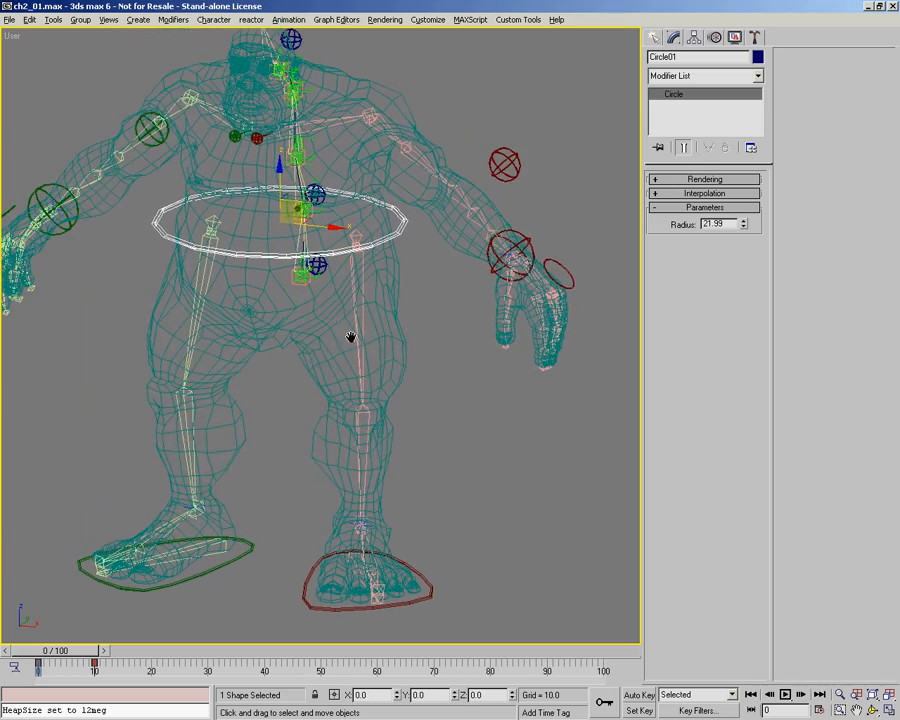
key("ctrl+r")
left_click_drag(275, 337, 305, 325)
right_click(305, 325)
left_click(465, 221)
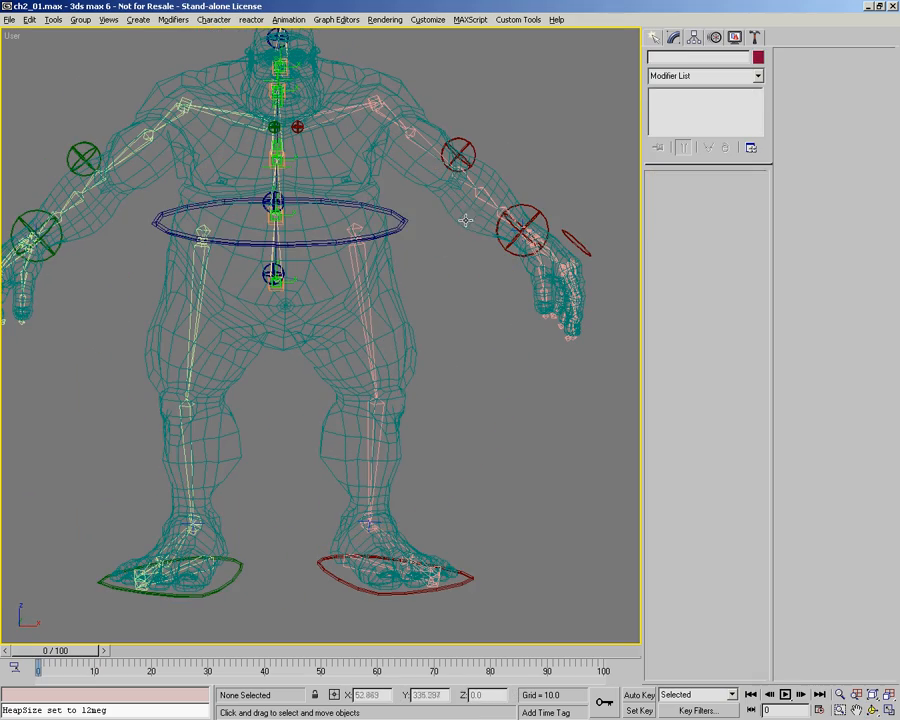
left_click(465, 221)
middle_click_drag(432, 224, 413, 255)
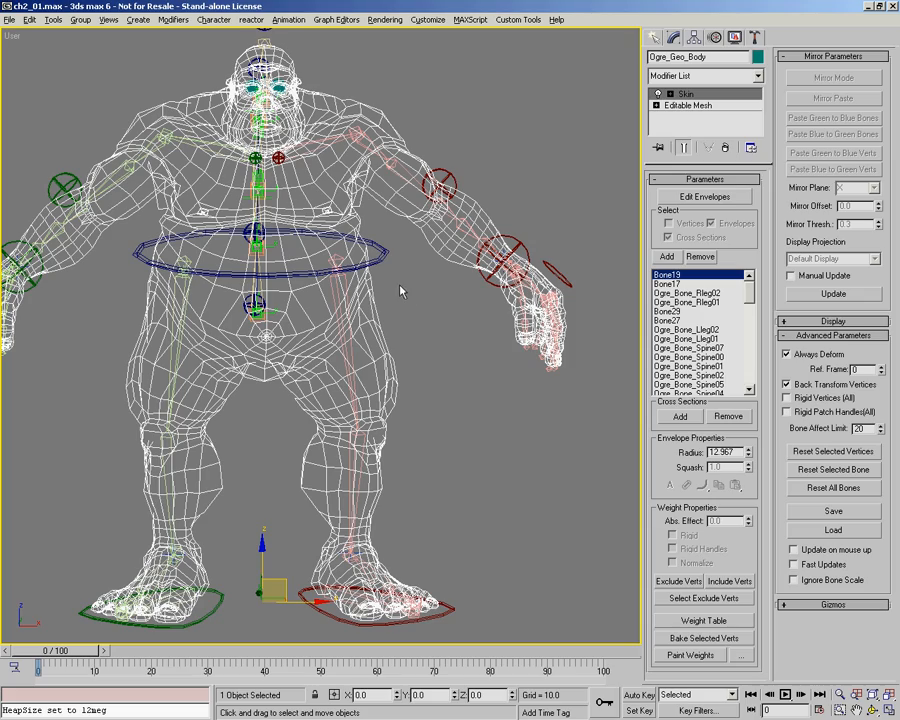
mouse_move(344, 302)
middle_mouse_down()
mouse_move(319, 333)
mouse_move(317, 313)
mouse_move(410, 330)
mouse_move(416, 295)
mouse_move(400, 328)
middle_mouse_up()
key("F3")
mouse_move(400, 328)
middle_mouse_down("alt")
mouse_move(353, 311)
mouse_move(363, 320)
mouse_move(360, 279)
mouse_move(440, 252)
mouse_move(340, 244)
mouse_move(386, 185)
middle_mouse_up("alt")
key("1")
left_click(359, 283)
left_click(362, 235)
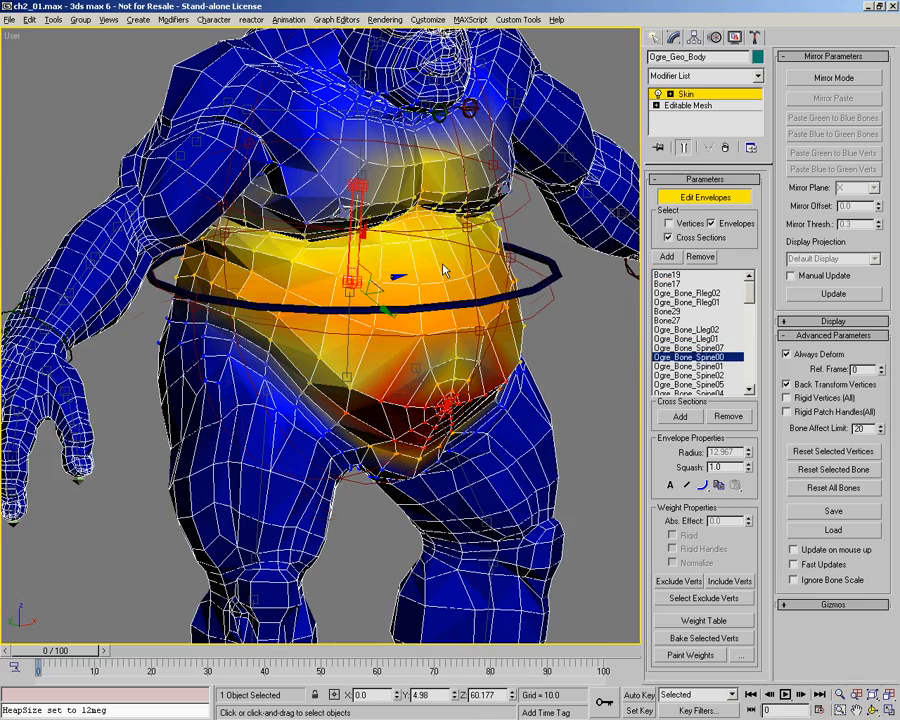
Inspect envelopes around the chest and right arm, and select the Ogre_Bone_Rarm10 envelope in the right hand's index finger.
middle_click_drag(375, 132, 364, 177)
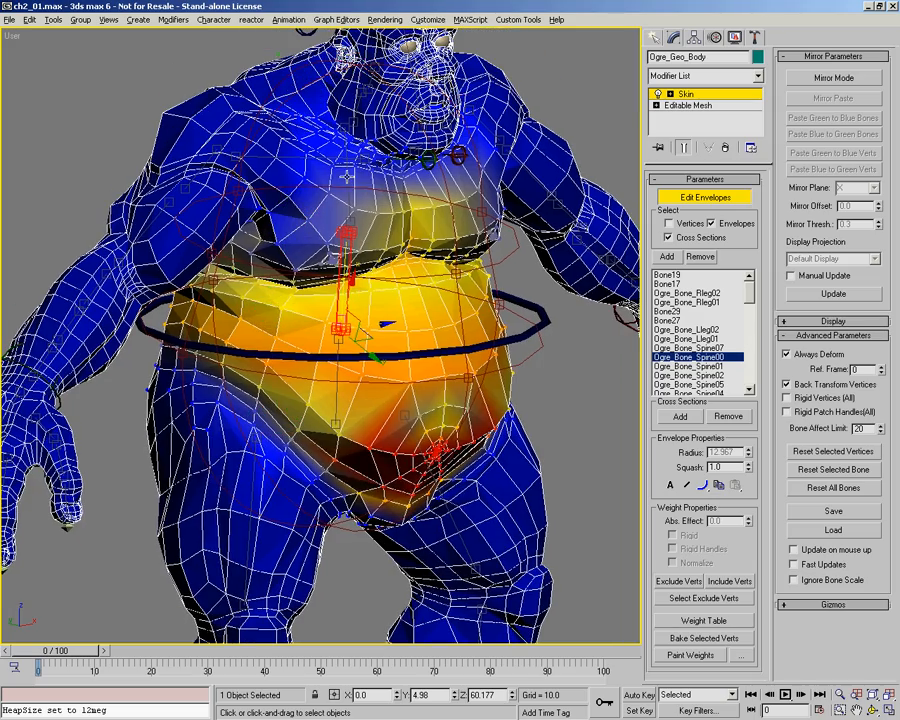
left_click(346, 177)
middle_click_drag(387, 222, 358, 225, "ctrl+alt")
left_click(357, 252)
left_click(361, 182)
middle_click_drag(175, 157, 237, 198, "alt")
left_click(213, 199)
middle_click_drag(328, 244, 334, 325, "alt")
middle_click_drag(220, 426, 218, 230, "ctrl+alt")
middle_click_drag(218, 228, 338, 288)
left_click(329, 282)
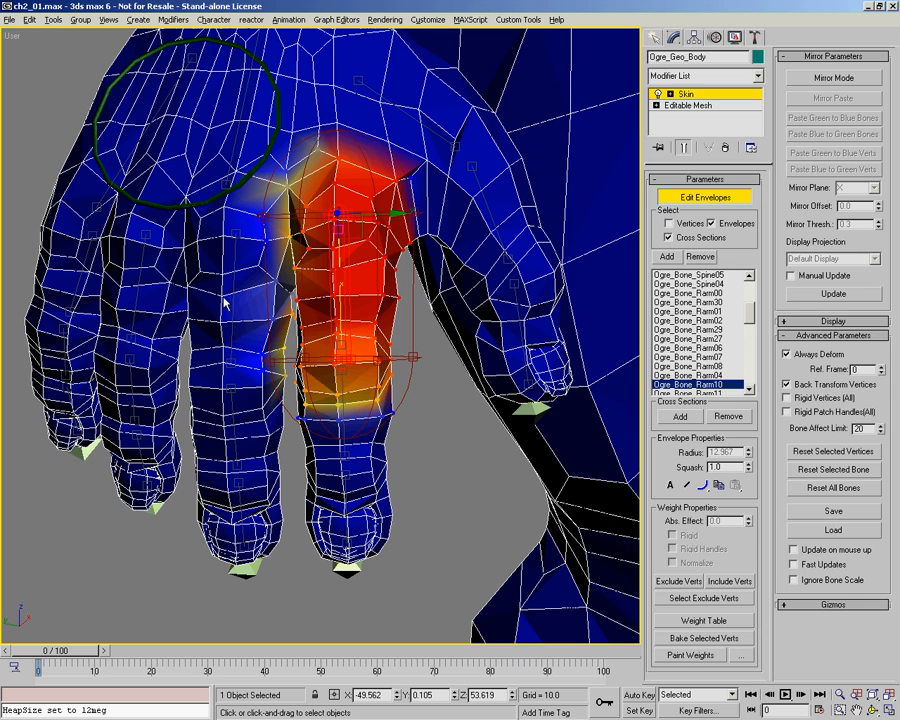
Enable vertex selection for editing the skin envelopes.
middle_click_drag(366, 315, 348, 322)
scroll(356, 312, "down", 2)
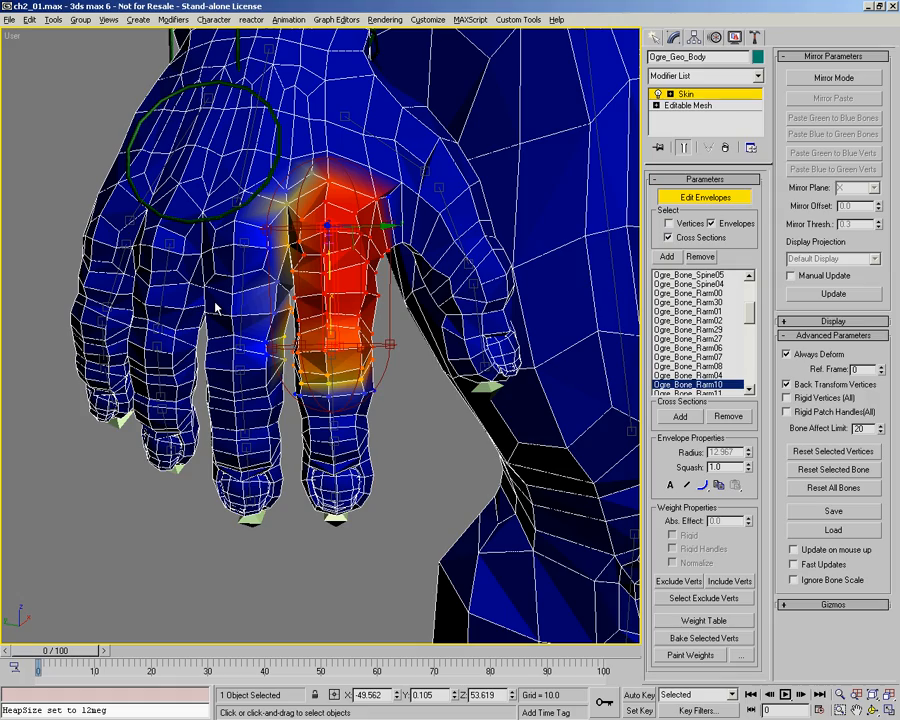
middle_click_drag(243, 228, 334, 378, "alt")
middle_click_drag(334, 378, 337, 357, "ctrl+alt")
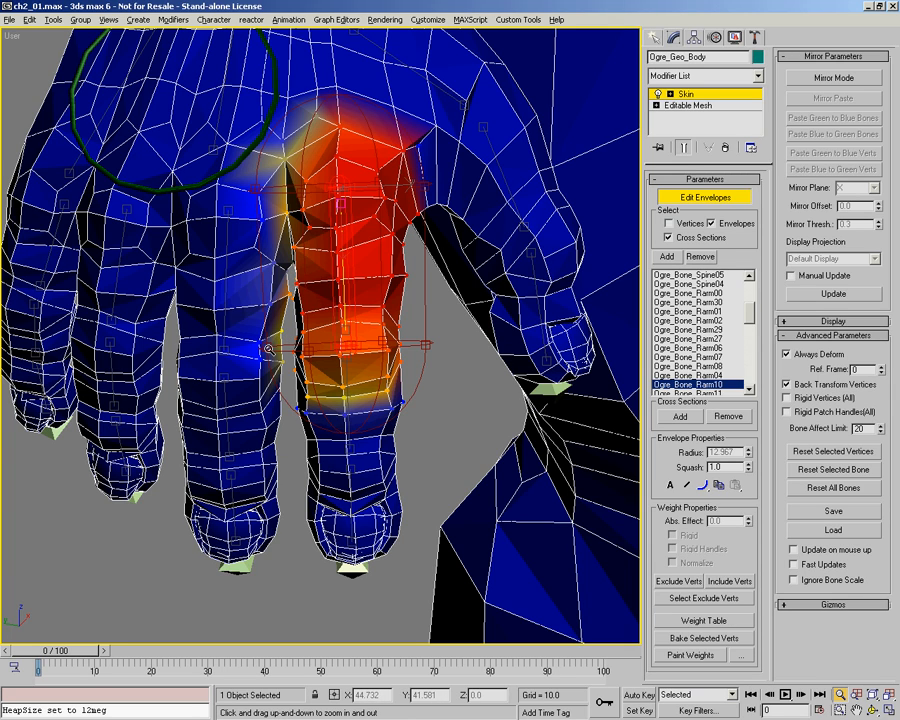
left_click(671, 225)
right_click(480, 332)
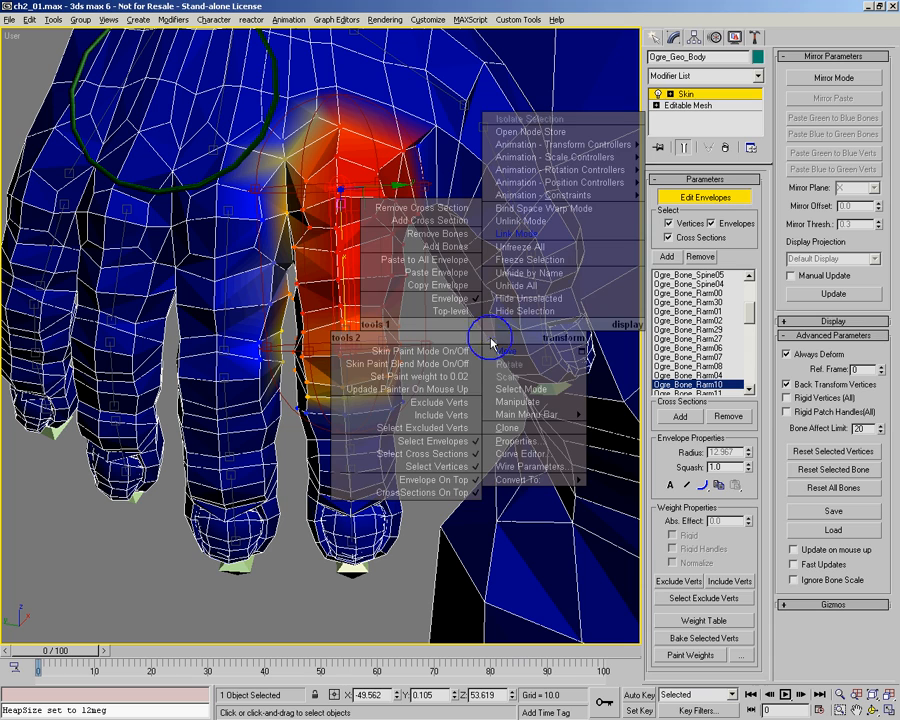
left_click(431, 468)
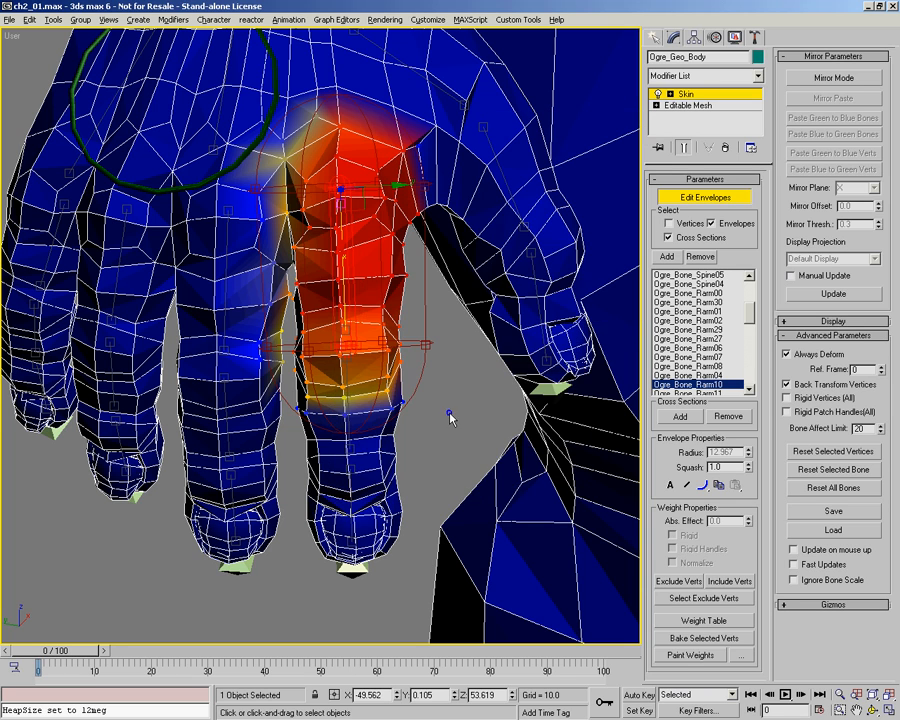
right_click(440, 406)
left_click(391, 539)
middle_click_drag(334, 380, 331, 340)
key("alt+6")
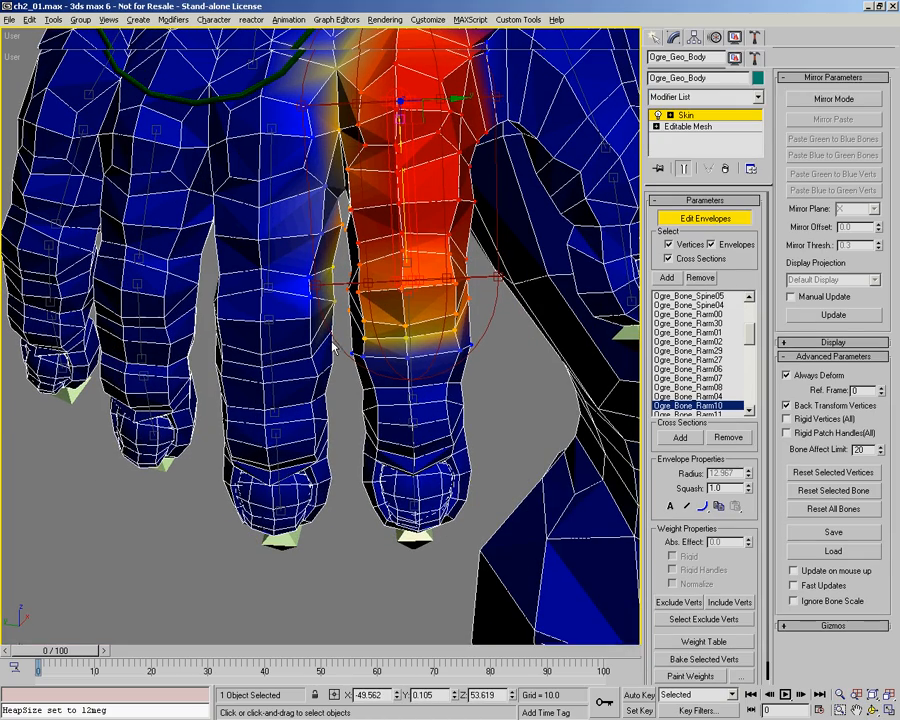
left_click_drag(137, 41, 137, 101)
key("alt+6")
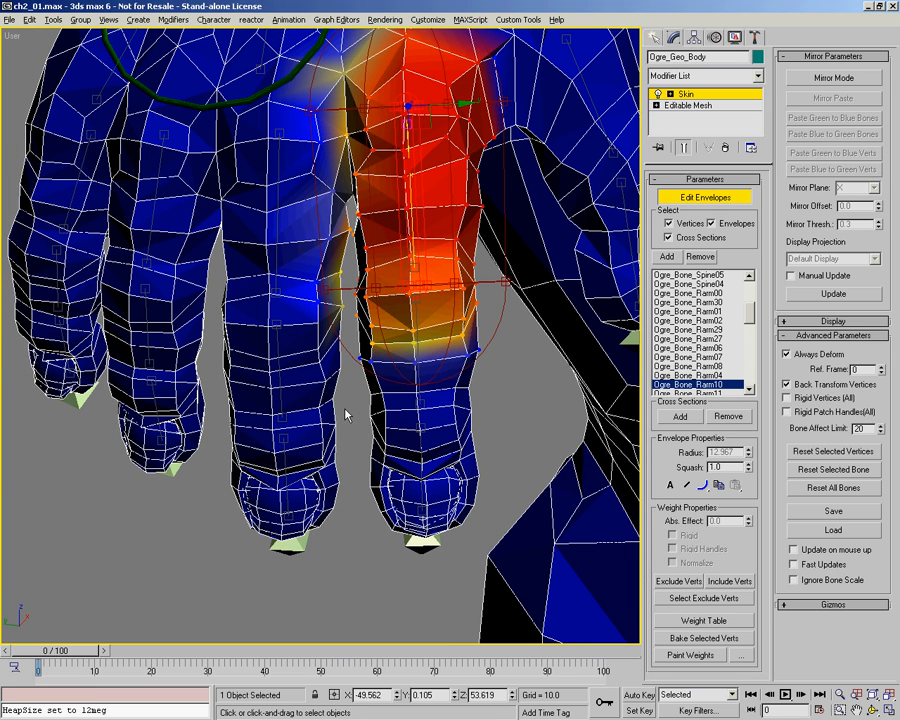
Select the right middle finger's vertices from the fingertip up to the finger's base, beside the Ogre_Bone_Rarm10 envelope.
left_click_drag(343, 313, 349, 218)
left_click_drag(349, 583, 345, 275)
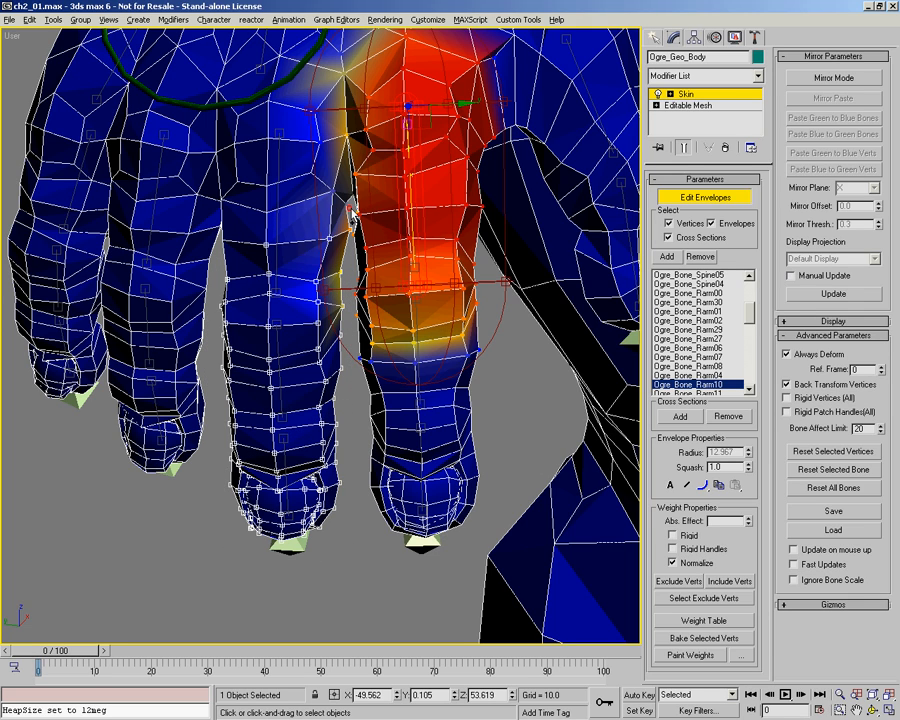
key("ctrl+r")
left_click_drag(305, 258, 237, 199)
key("alt+z")
right_click(237, 199)
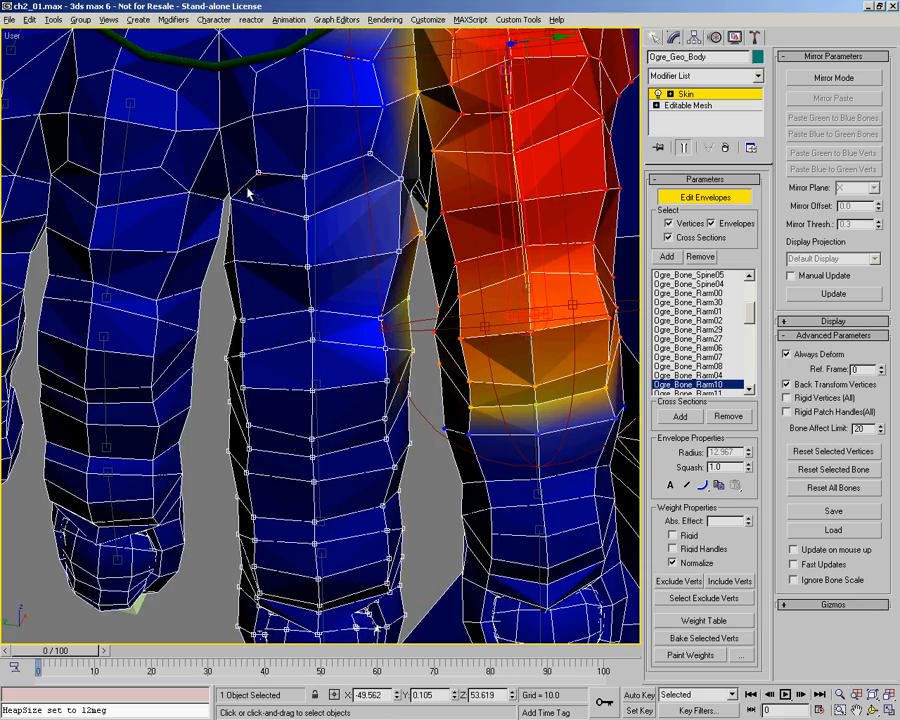
key("ctrl+r")
left_click_drag(340, 295, 288, 290)
key("alt+z")
left_click_drag(288, 290, 294, 327)
key("ctrl+r")
left_click_drag(351, 264, 226, 200)
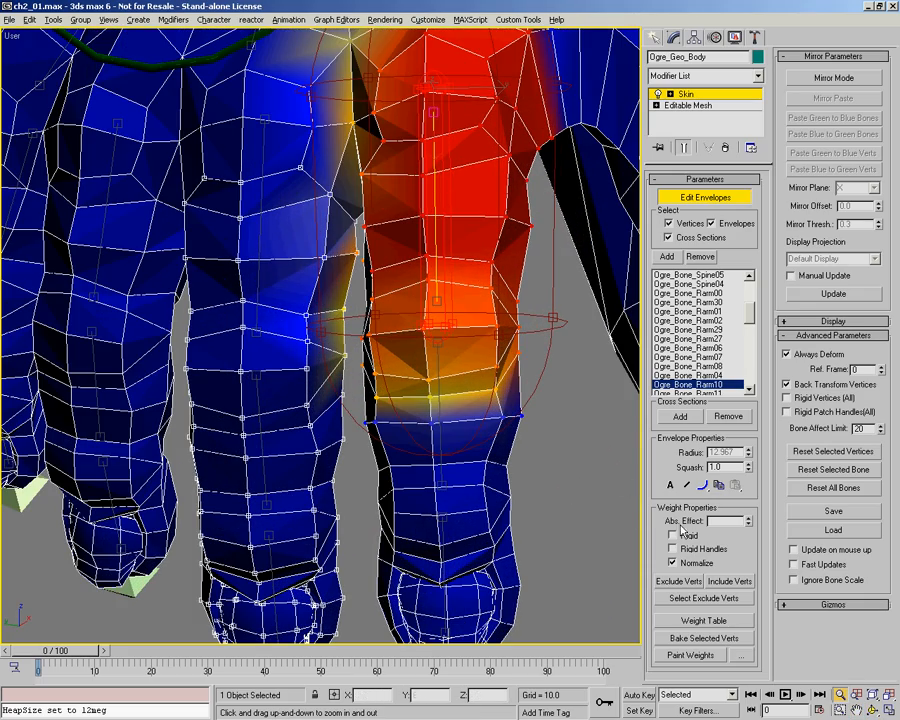
Exclude the selected middle finger vertices from the Ogre_Bone_Rarm10 envelope and display the hand in wireframe.
left_click(672, 584)
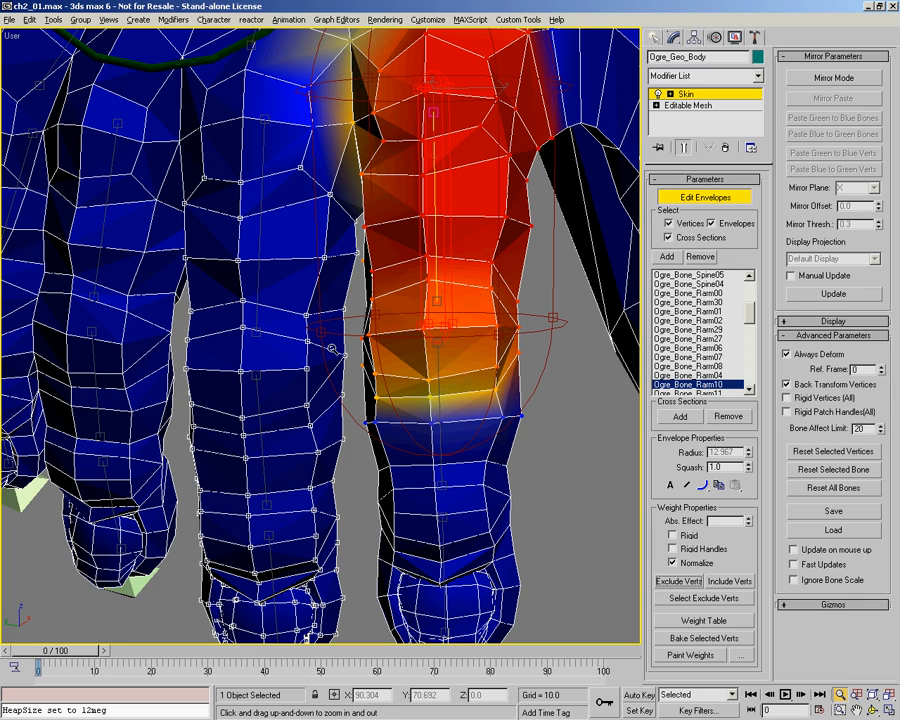
left_click(330, 333)
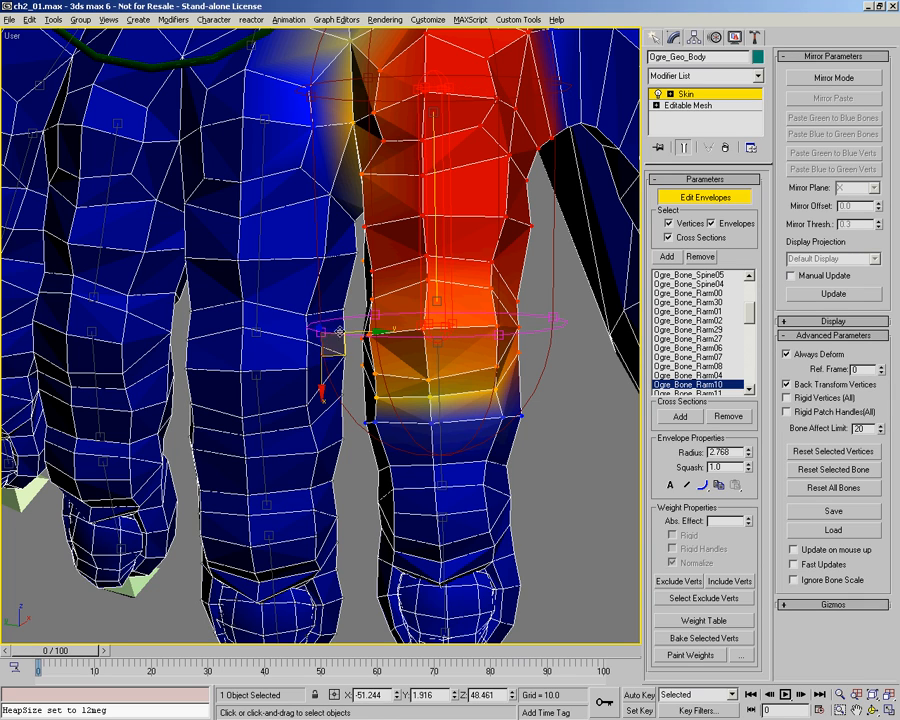
left_click_drag(349, 331, 243, 336)
right_click(243, 336)
key("F3")
scroll(303, 303, "up", 5)
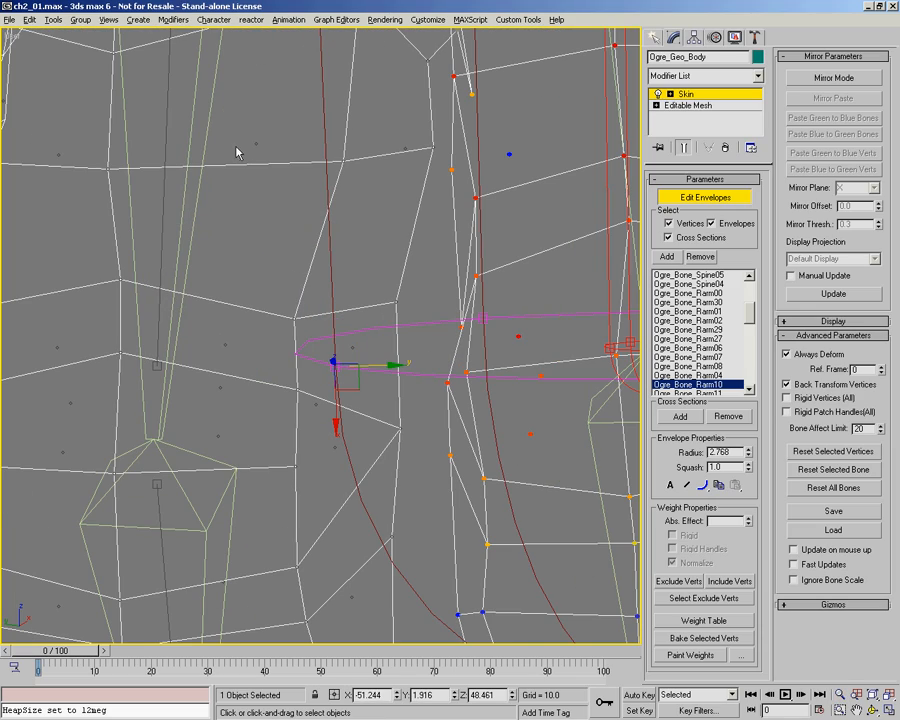
scroll(352, 253, "down", 5)
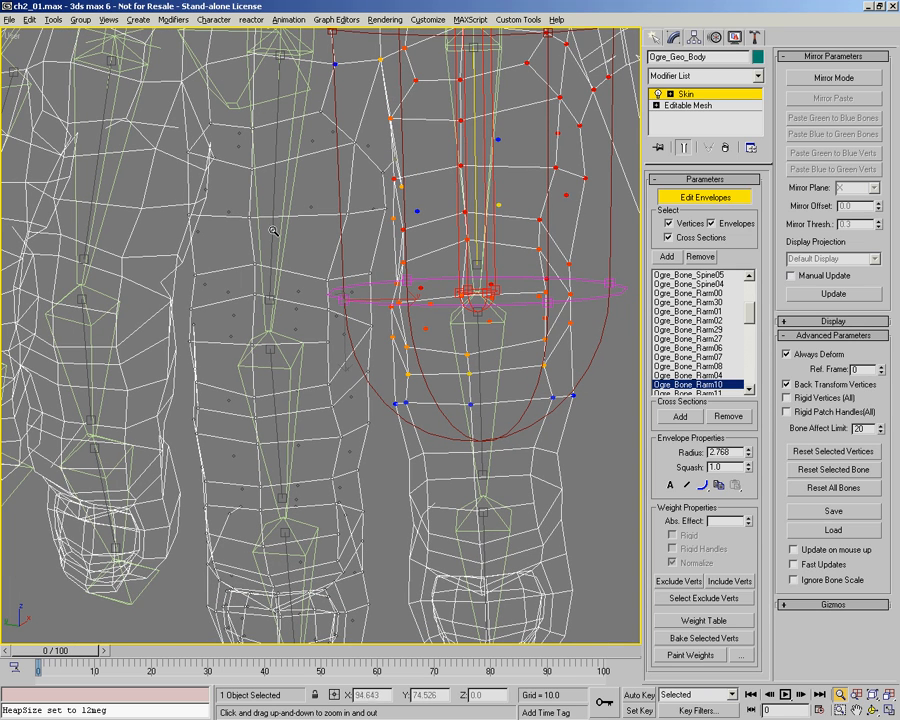
Select the Ogre_Bone_Rarm10 envelope again and reselect the middle finger vertices excluded from it.
right_click(488, 462)
left_click(481, 460)
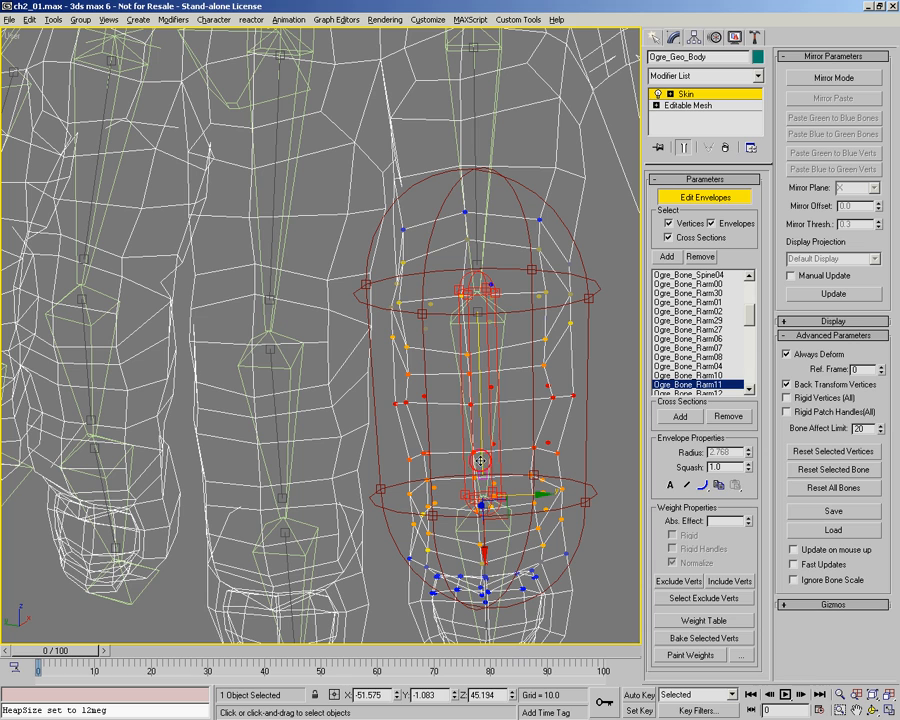
left_click(477, 265)
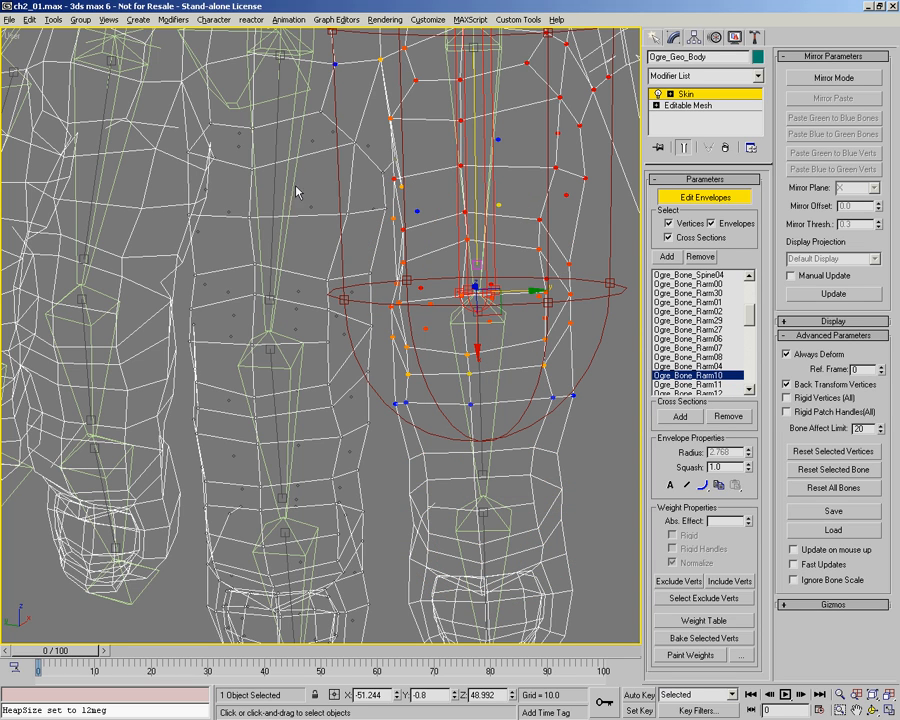
left_click(392, 297)
middle_click_drag(377, 368, 382, 335)
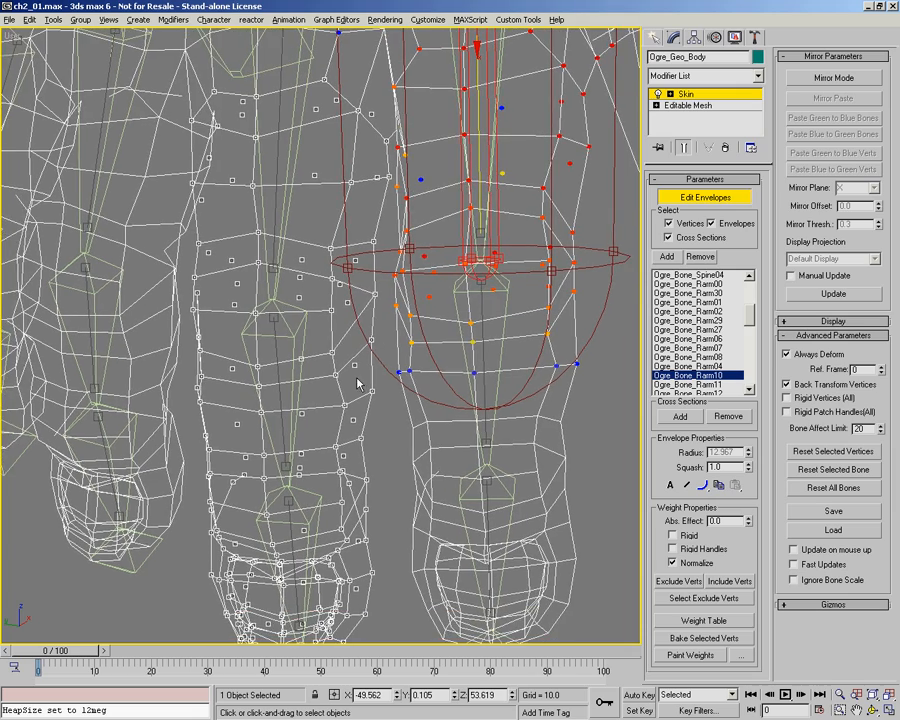
key("alt+z")
left_click_drag(343, 333, 337, 360)
right_click(458, 374)
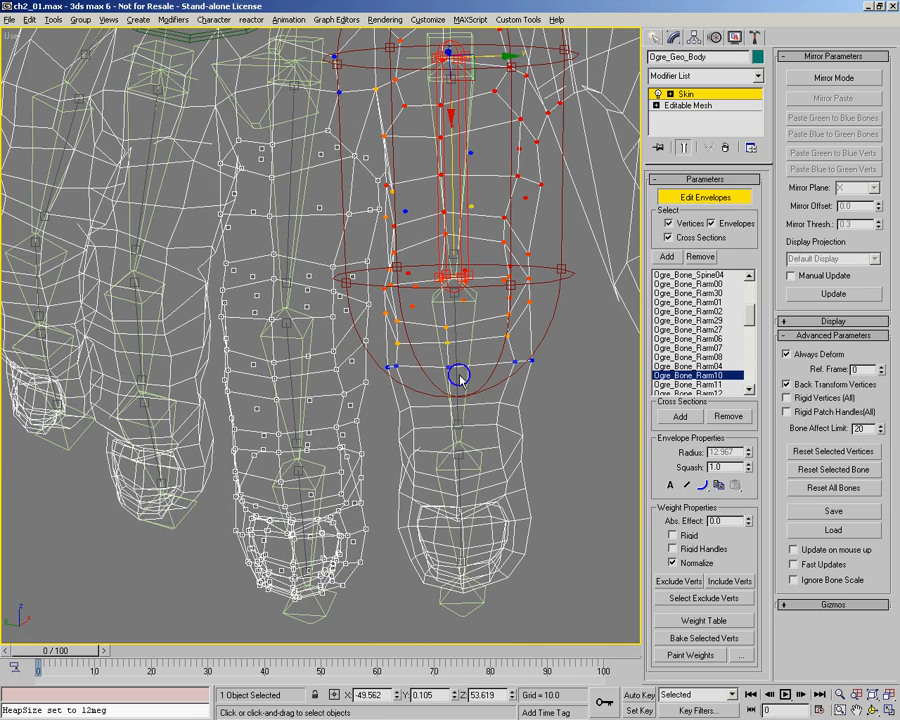
Exclude the selected middle finger vertices from the index finger's Ogre_Bone_Rarm11 and Ogre_Bone_Rarm12 envelopes.
left_click(455, 375)
right_click(465, 404)
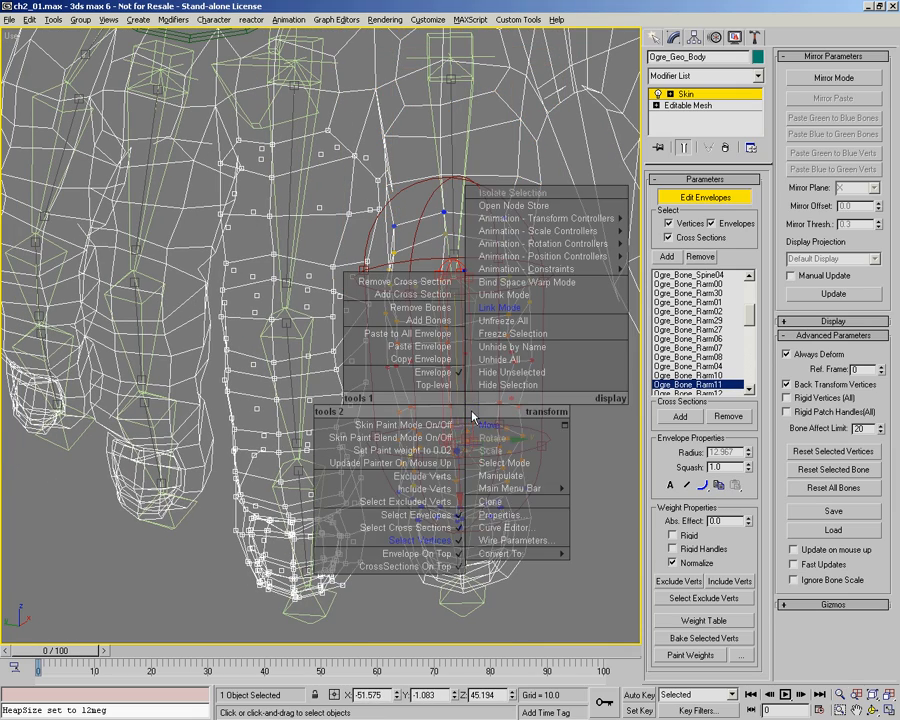
left_click(425, 475)
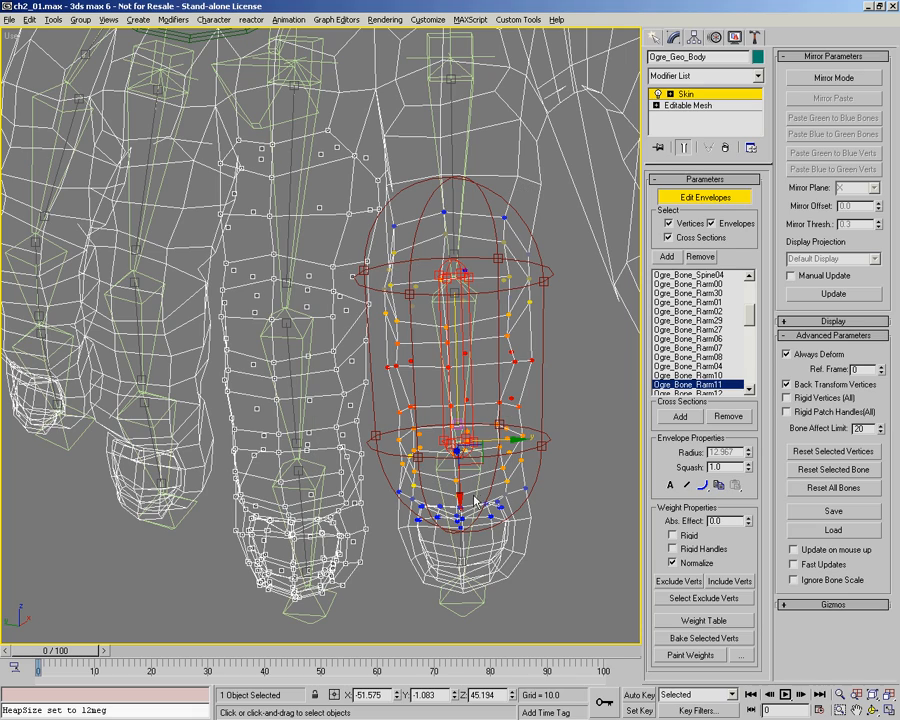
mouse_move(402, 456)
middle_mouse_down("alt")
mouse_move(391, 430)
mouse_move(397, 452)
middle_mouse_up("alt")
left_click(460, 535)
right_click(396, 413)
left_click(370, 419)
Exclude the selected middle finger vertices from the ring finger's Ogre_Bone_Rarm14, Ogre_Bone_Rarm15 and Ogre_Bone_Rarm16 envelopes.
middle_click_drag(339, 404, 441, 396)
mouse_move(396, 329)
middle_mouse_down("alt")
mouse_move(371, 313)
mouse_move(374, 330)
mouse_move(382, 325)
middle_mouse_up("alt")
left_click(229, 212)
right_click(401, 314)
left_click(365, 313)
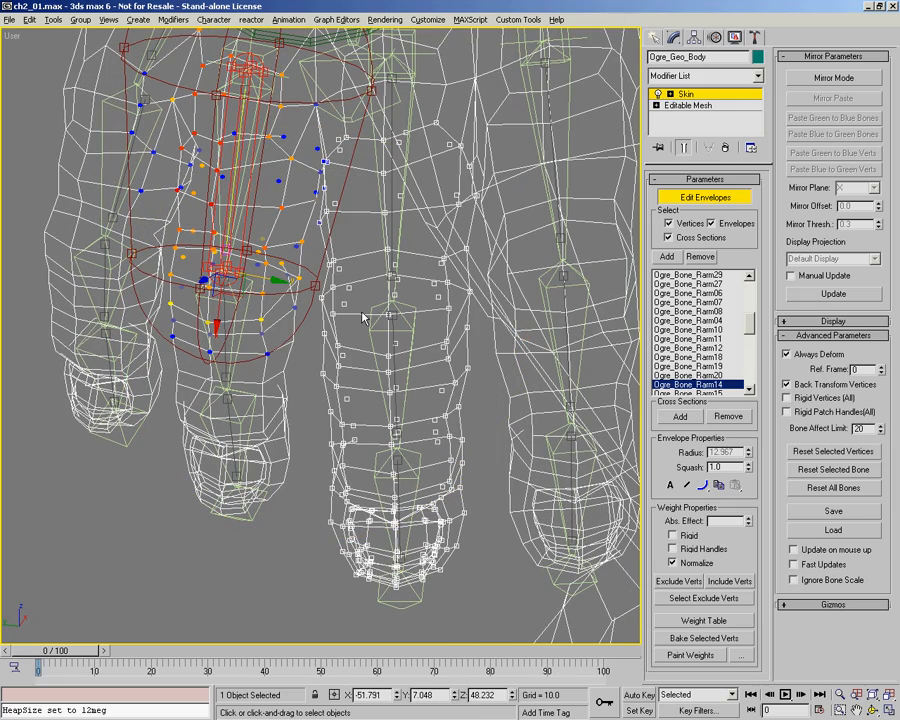
left_click(241, 357)
right_click(237, 352)
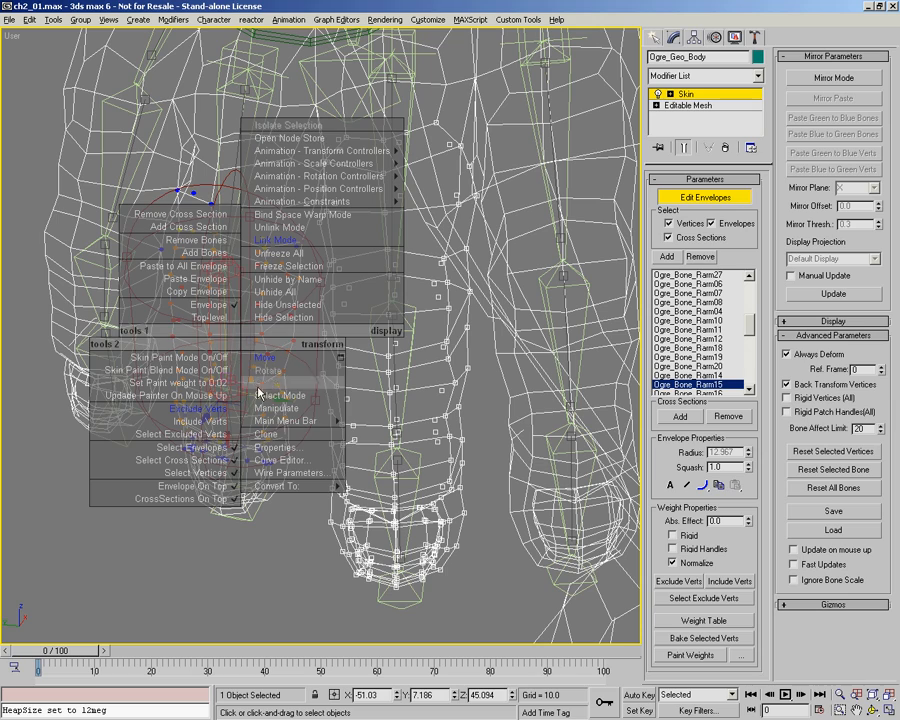
left_click(222, 344)
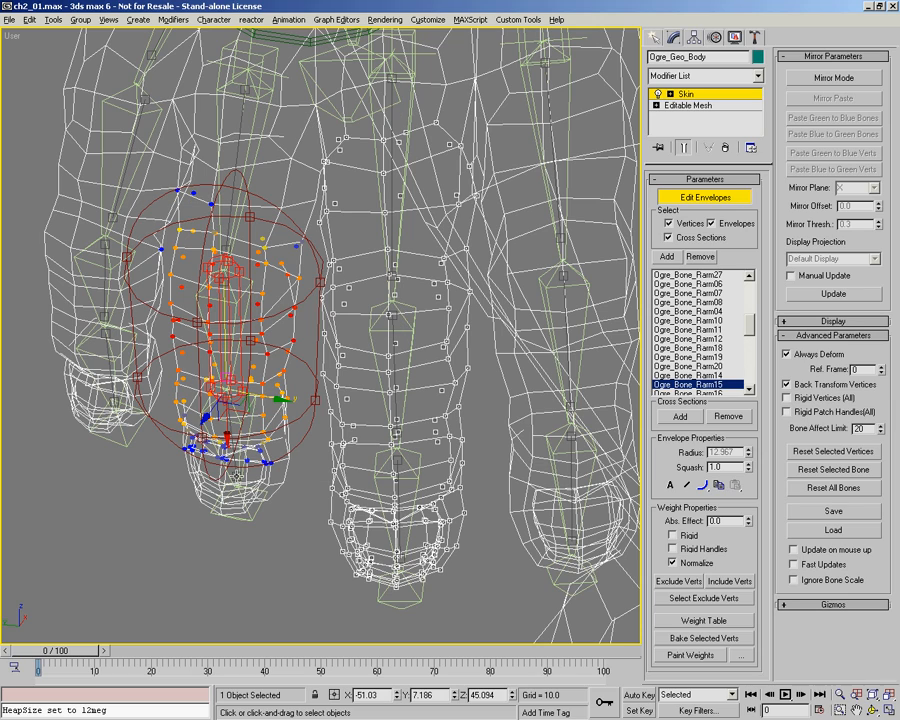
left_click(236, 477)
right_click(284, 446)
left_click(244, 453)
Select the right index finger's vertices from the fingertip up towards its base.
middle_click_drag(329, 320, 420, 298)
left_click_drag(377, 273, 304, 298)
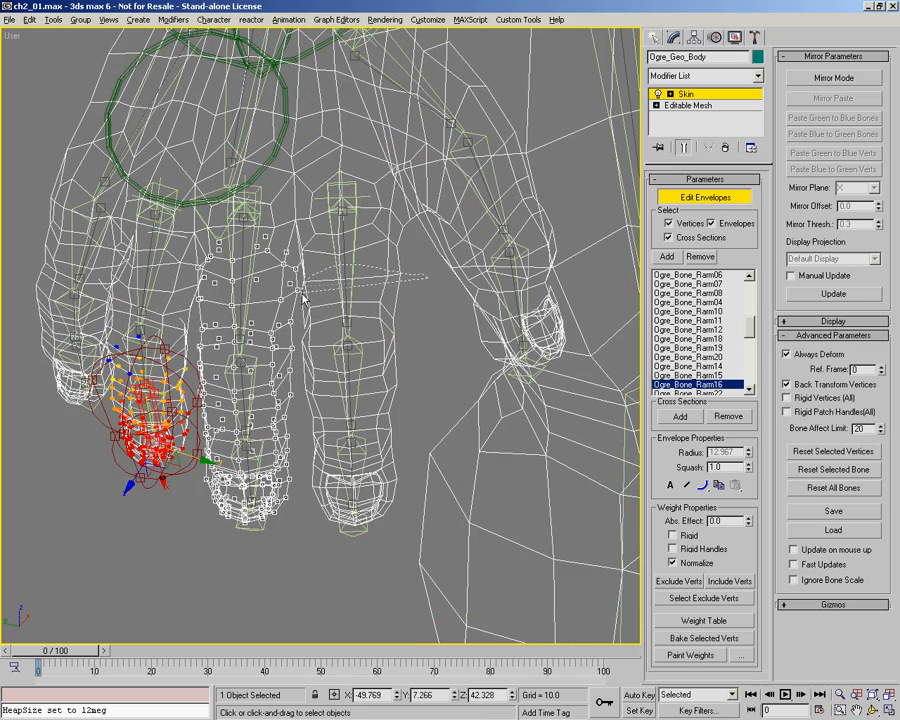
left_click_drag(296, 342, 300, 379)
mouse_move(303, 490)
left_mouse_down()
mouse_move(396, 538)
mouse_move(419, 409)
mouse_move(424, 292)
left_mouse_up()
middle_click_drag(305, 272, 306, 247, "ctrl+alt")
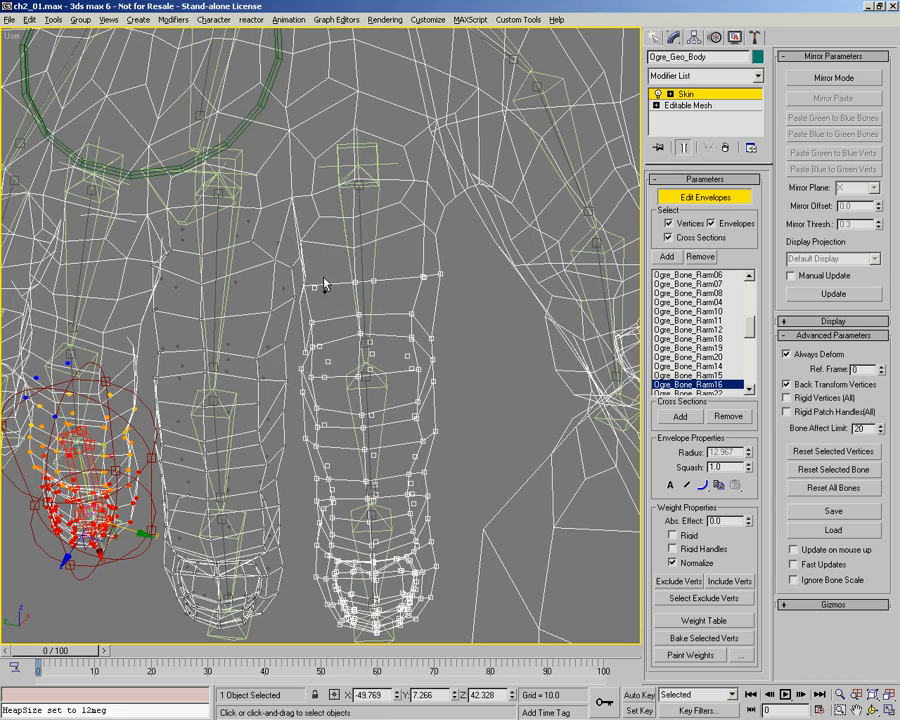
Exclude the selected index finger vertices from the middle finger's Ogre_Bone_Rarm18, Ogre_Bone_Rarm19 and Ogre_Bone_Rarm20 envelopes.
middle_click_drag(297, 313, 346, 322, "alt")
left_click(225, 274)
right_click(383, 362)
left_click(349, 606)
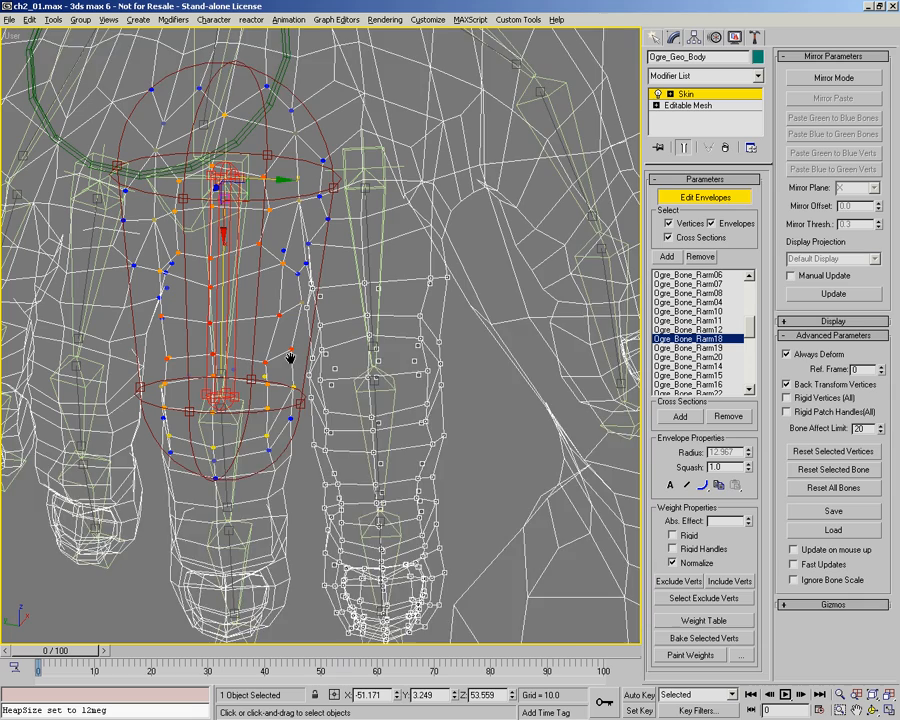
middle_click_drag(290, 358, 315, 283)
left_click(265, 383)
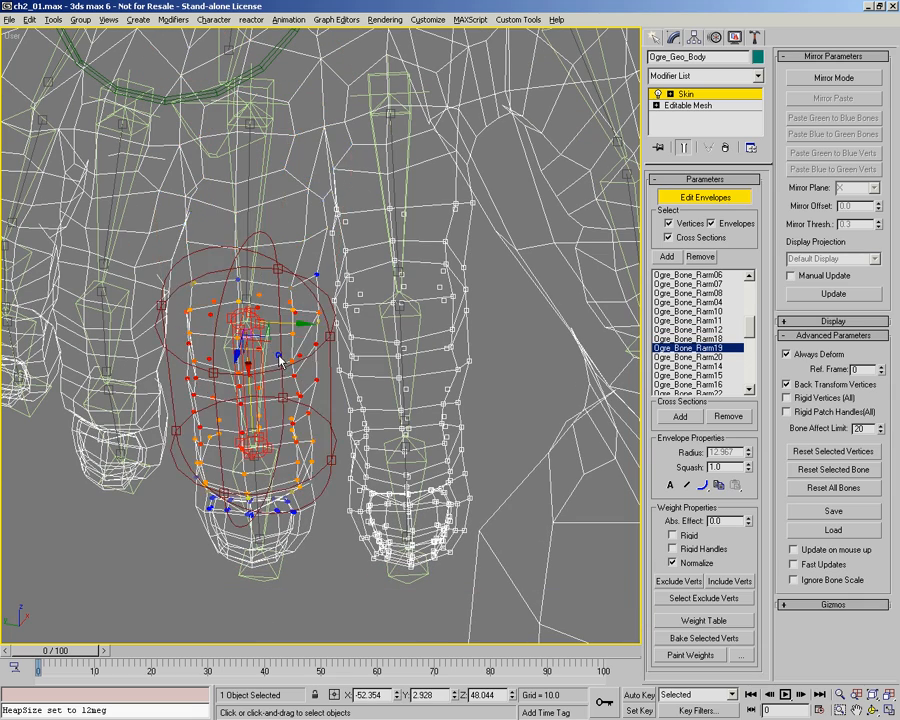
left_click(255, 483)
right_click(321, 408)
left_click(284, 418)
middle_click_drag(357, 336, 312, 337)
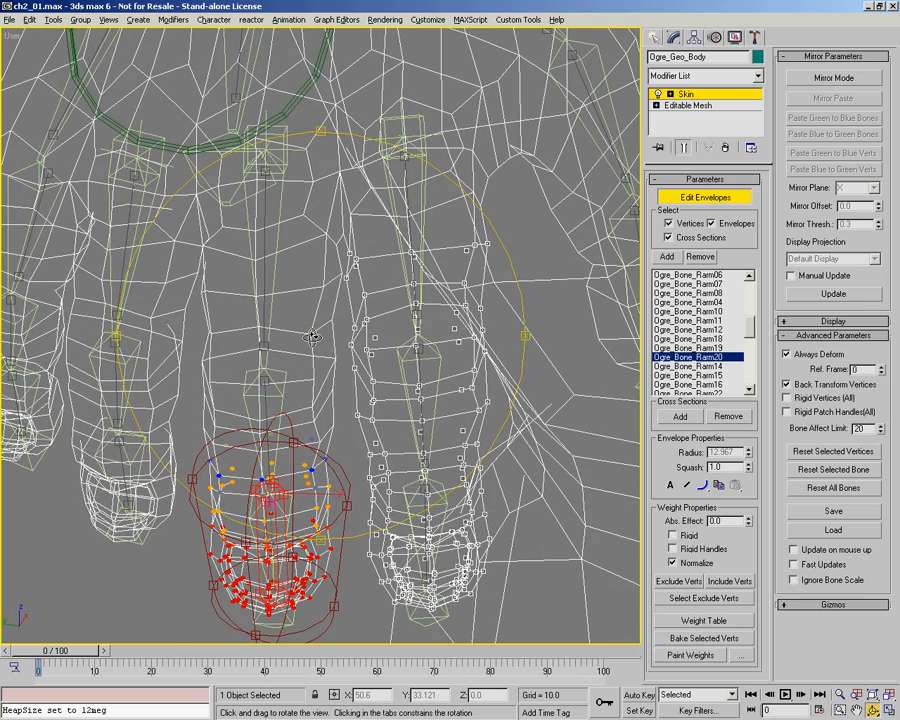
Select the middle finger's Ogre_Bone_Rarm18 envelope and the ring finger's vertices from the fingertip up to its base.
left_click(125, 257)
middle_click_drag(387, 310, 461, 274)
mouse_move(349, 293)
middle_mouse_down("alt")
mouse_move(364, 293)
mouse_move(352, 290)
middle_mouse_up("alt")
middle_click_drag(260, 280, 292, 213, "alt")
left_click(345, 250)
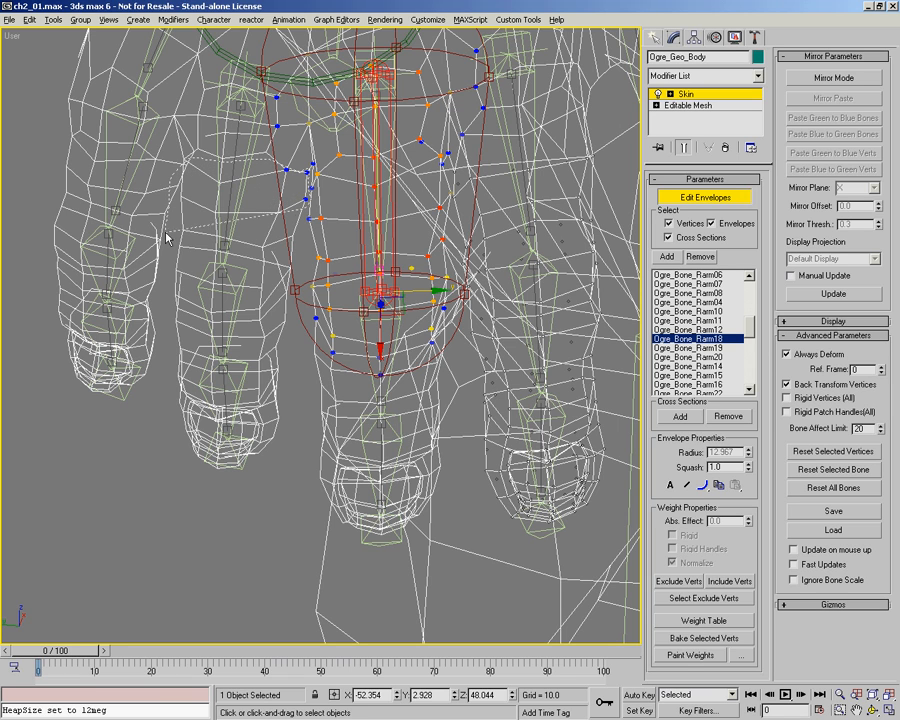
mouse_move(175, 507)
left_mouse_down()
mouse_move(297, 560)
mouse_move(322, 387)
left_mouse_up()
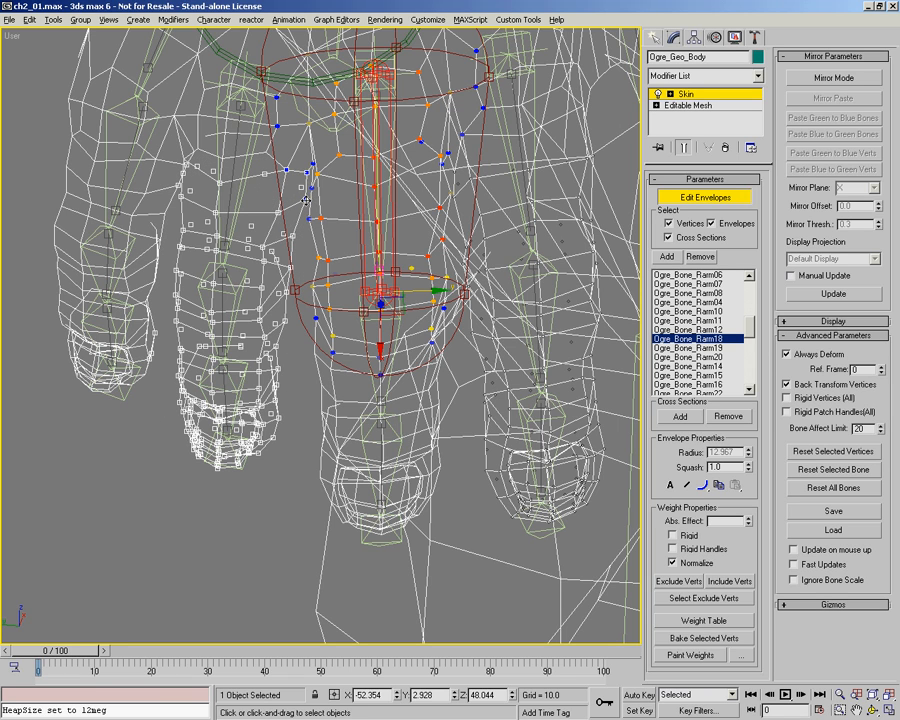
Exclude the selected ring finger vertices from the Ogre_Bone_Rarm18 envelope.
scroll(322, 177, "up", 5)
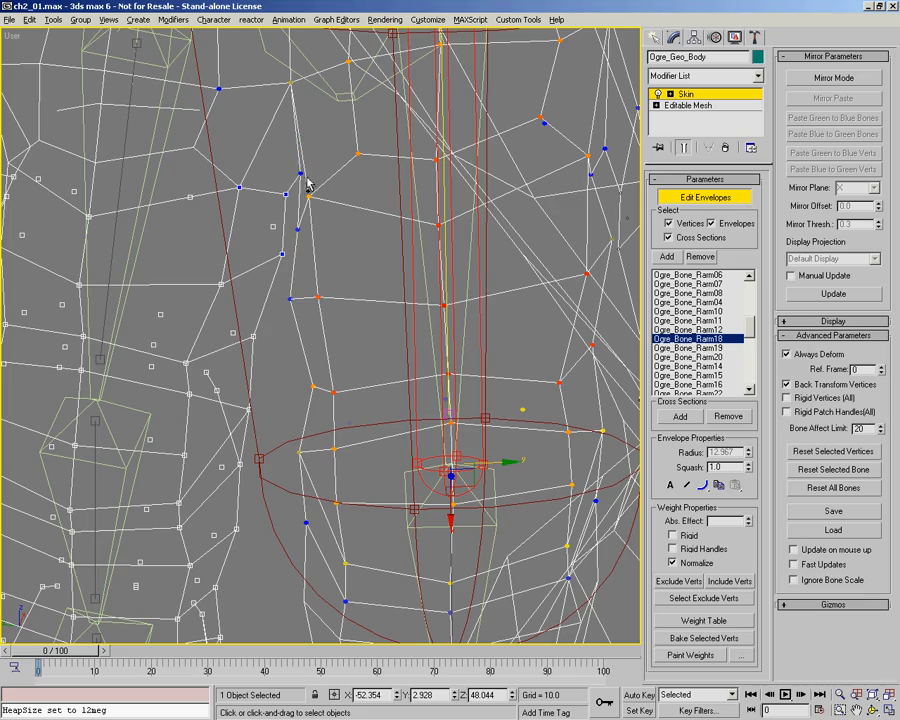
middle_click_drag(321, 232, 277, 247, "alt")
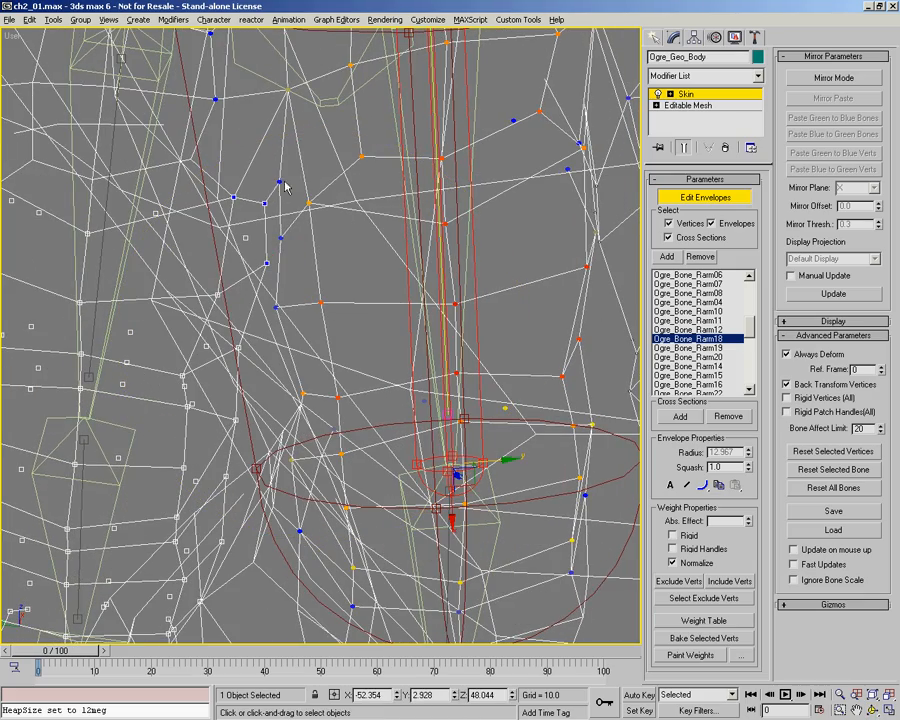
scroll(285, 187, "down", 7)
middle_click_drag(285, 190, 286, 260, "alt")
scroll(313, 204, "up", 3)
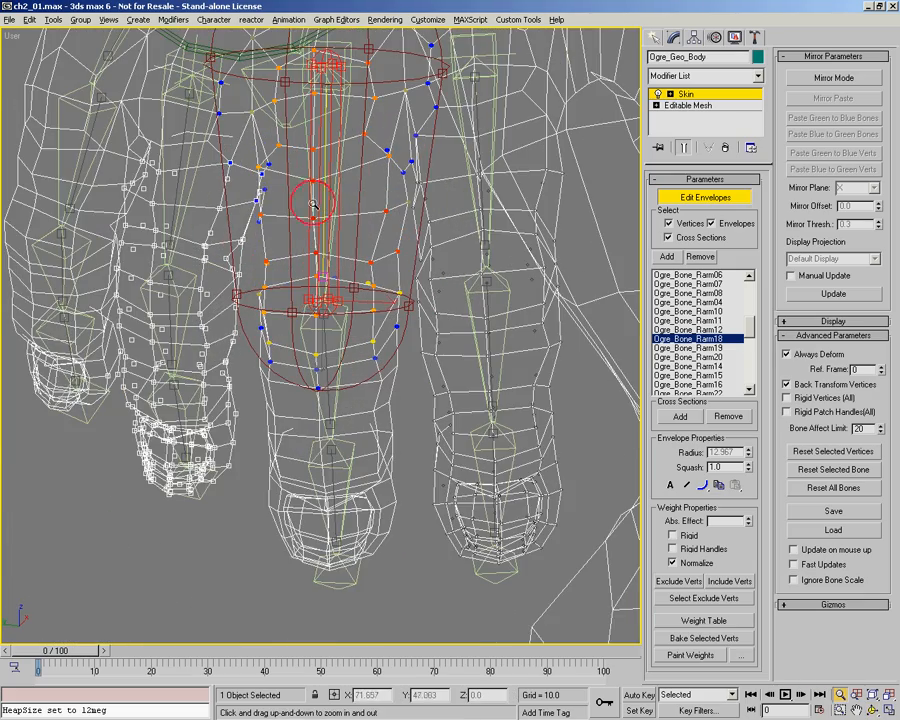
middle_click_drag(262, 196, 266, 226)
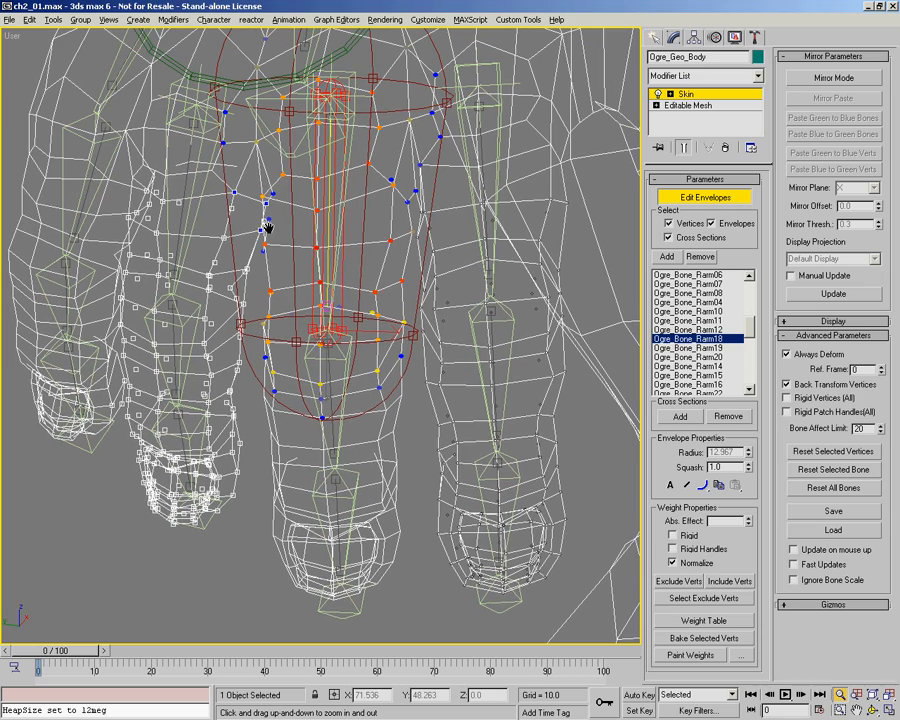
key("ctrl+r")
left_click_drag(368, 215, 370, 271)
middle_click_drag(350, 292, 330, 277, "ctrl+alt")
middle_click_drag(330, 277, 315, 254)
right_click(314, 254)
left_click(290, 260)
Exclude the selected ring finger vertices from the middle finger's Ogre_Bone_Rarm19 and Ogre_Bone_Rarm20 envelopes.
middle_click_drag(285, 310, 299, 271)
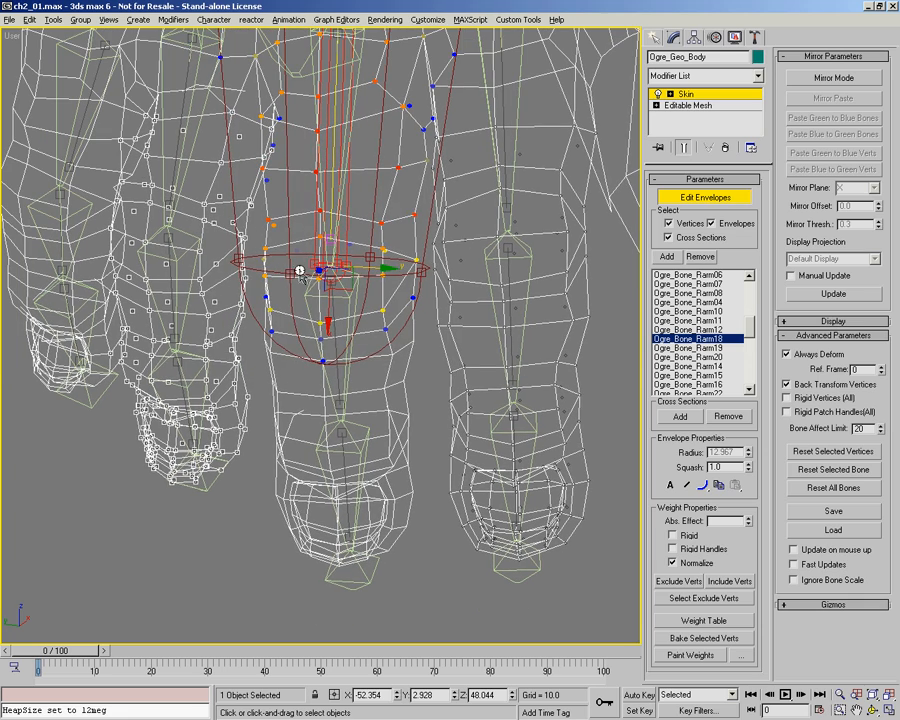
left_click(331, 348)
right_click(299, 343)
left_click(275, 350)
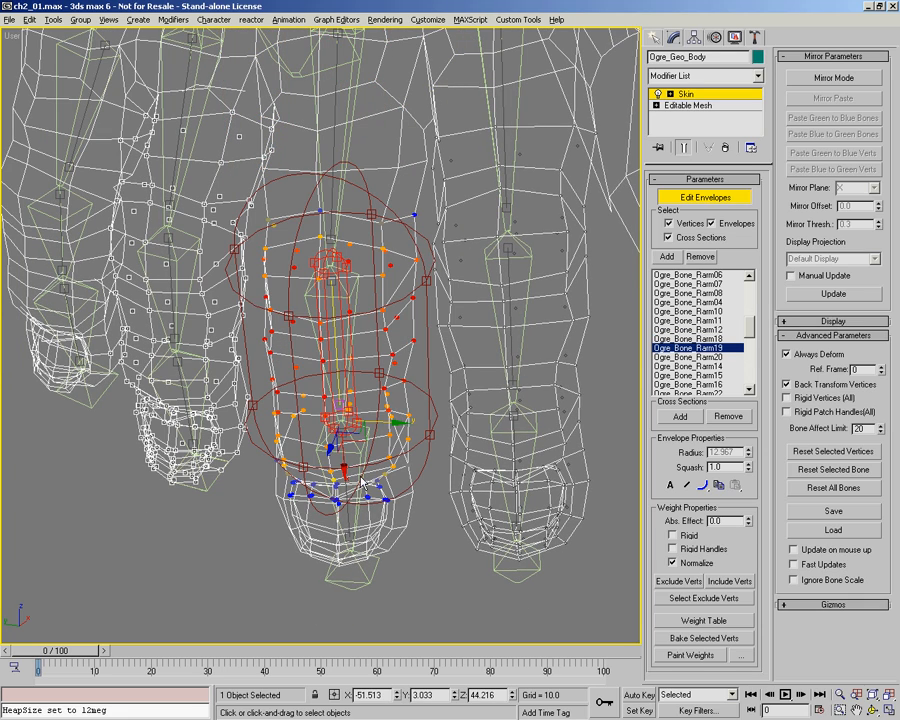
left_click(348, 518)
right_click(320, 394)
left_click(293, 402)
Exclude the selected ring finger vertices from the little finger's Ogre_Bone_Rarm23 envelope.
middle_click_drag(292, 334, 442, 411)
key("ctrl+r")
left_click_drag(350, 258, 219, 228)
right_click(298, 279)
key("ctrl+r")
right_click(311, 271)
key("alt+z")
key("ctrl+r")
right_click(219, 228)
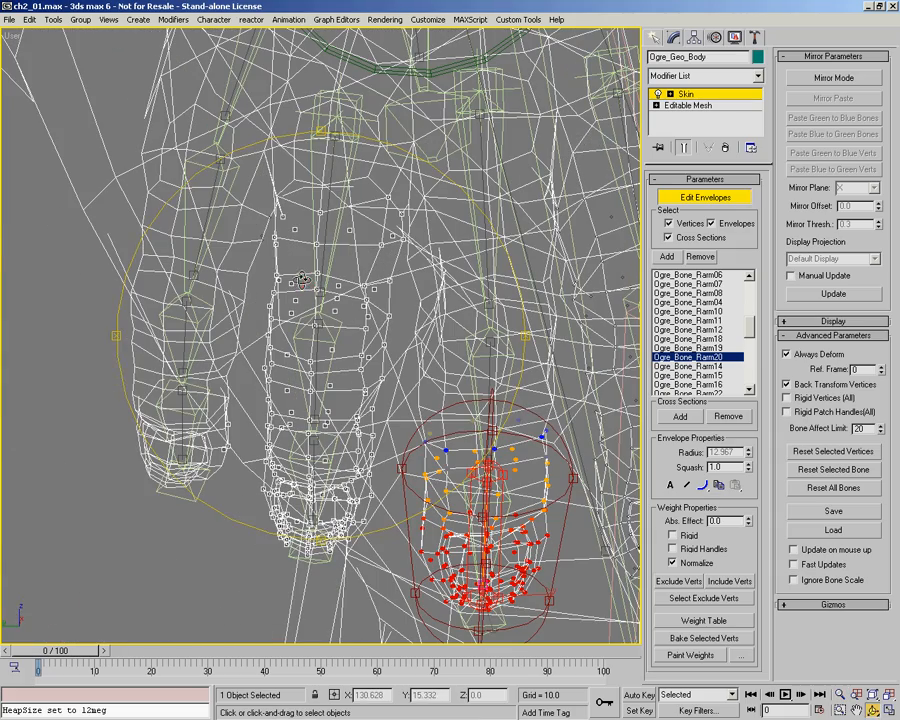
left_click(207, 204)
key("ctrl+r")
mouse_move(324, 296)
left_mouse_down()
mouse_move(367, 315)
mouse_move(370, 297)
mouse_move(331, 291)
mouse_move(322, 305)
left_mouse_up()
right_click(363, 299)
key("ctrl+r")
key("alt+z")
right_click(322, 305)
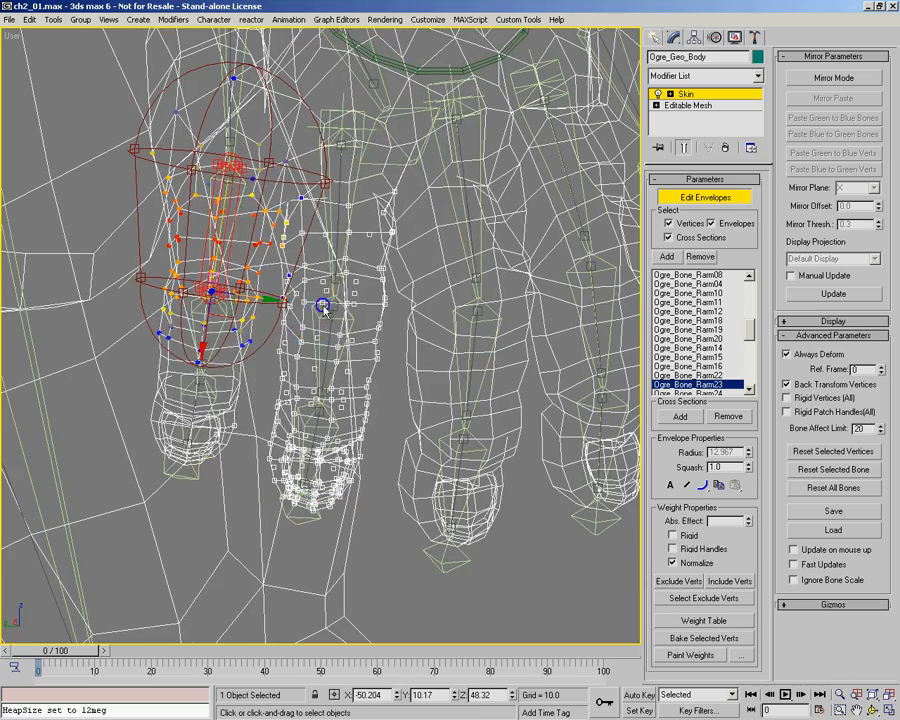
Exclude the selected ring finger vertices from the little finger's Ogre_Bone_Rarm24 and Ogre_Bone_Rarm25 envelopes.
middle_click_drag(205, 340, 211, 287, "alt")
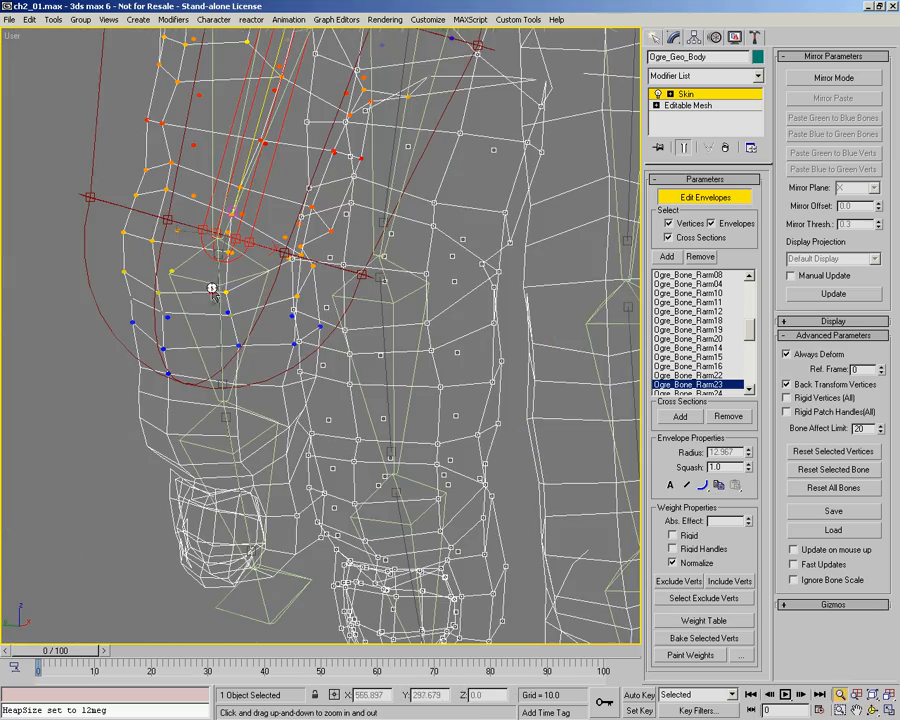
left_click(223, 344)
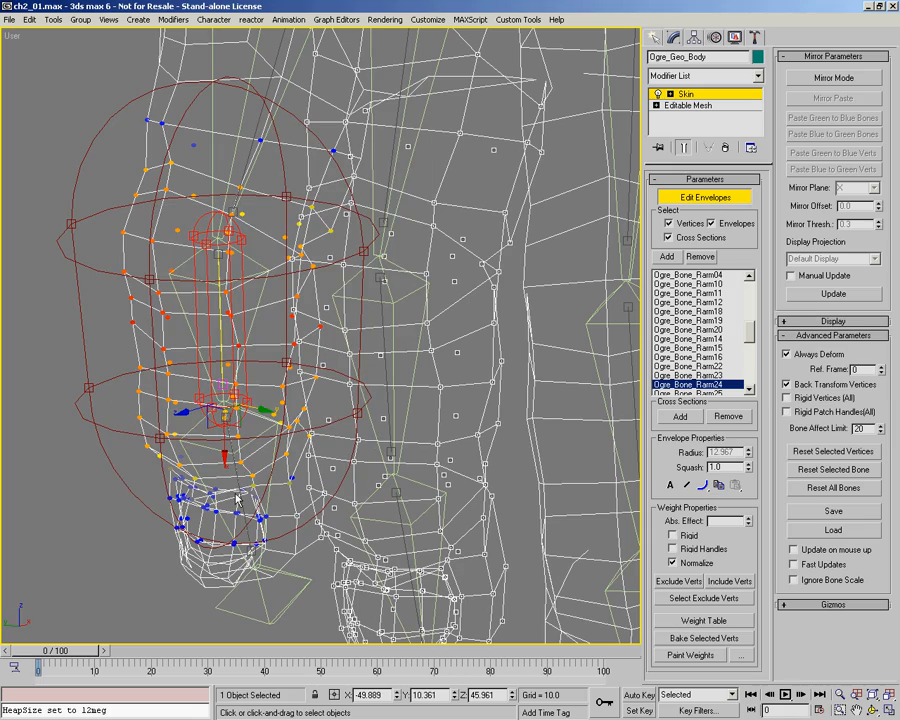
left_click(240, 478)
right_click(266, 428)
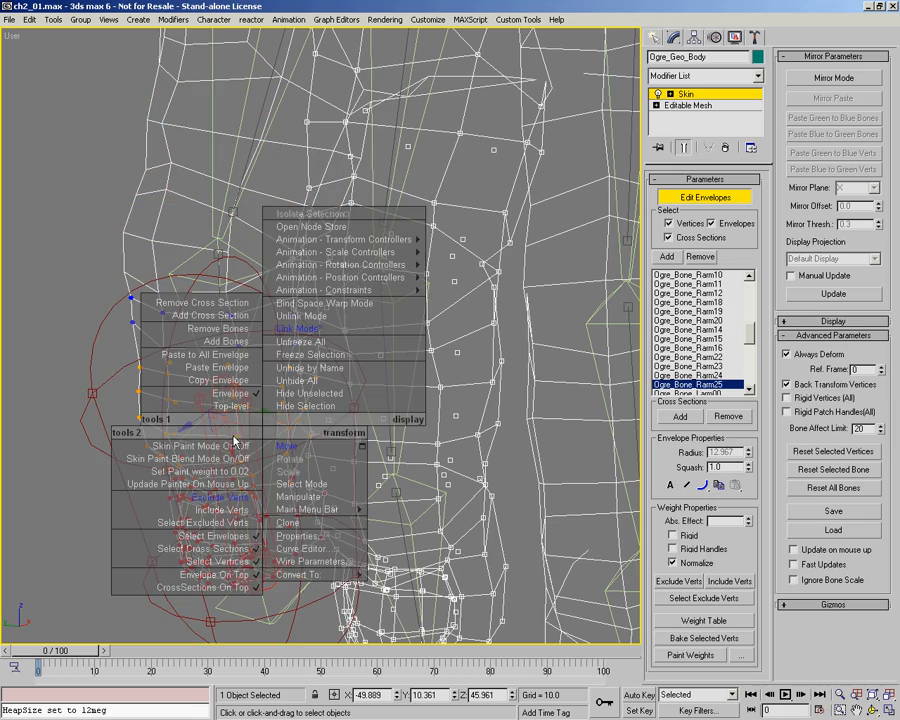
left_click(232, 437)
Examine the mesh and bones around the legs, the right foot's toes, and the upper body with the right arm.
middle_click_drag(292, 408, 226, 400)
scroll(226, 400, "down", 5)
middle_click_drag(262, 342, 293, 372, "alt")
middle_click_drag(293, 372, 329, 306, "alt")
middle_click_drag(205, 266, 341, 318)
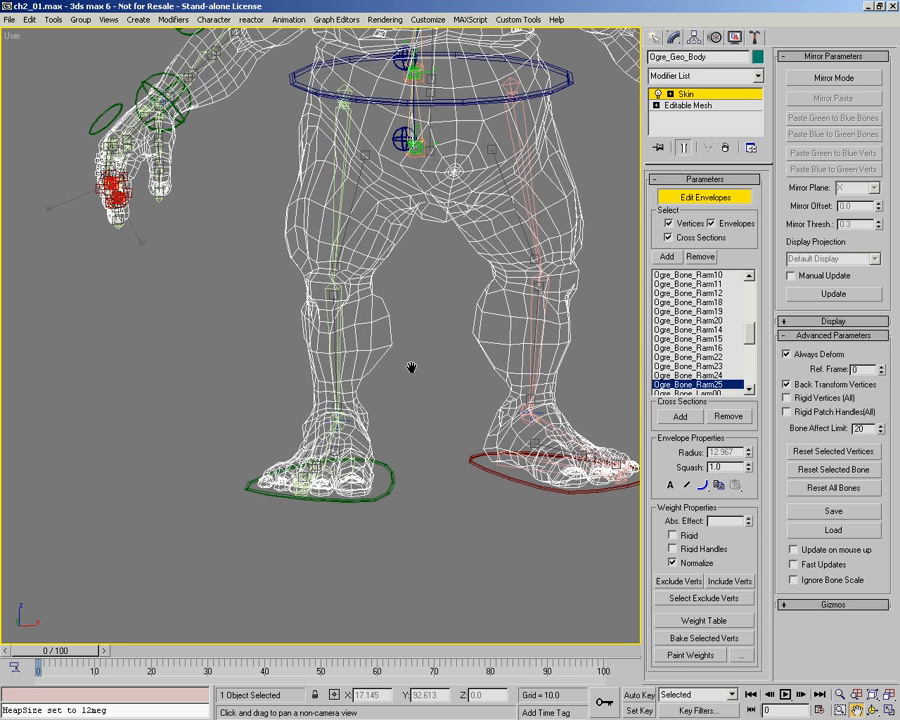
middle_click_drag(420, 369, 357, 392)
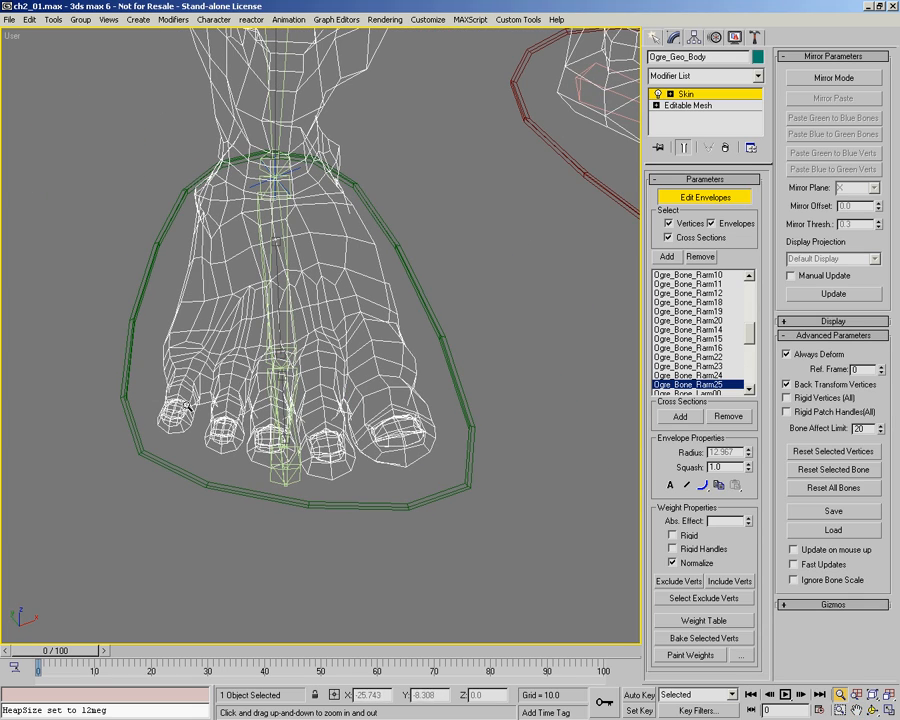
middle_click_drag(453, 391, 352, 492)
middle_click_drag(310, 315, 333, 262, "alt")
middle_click_drag(273, 153, 271, 108, "ctrl+alt")
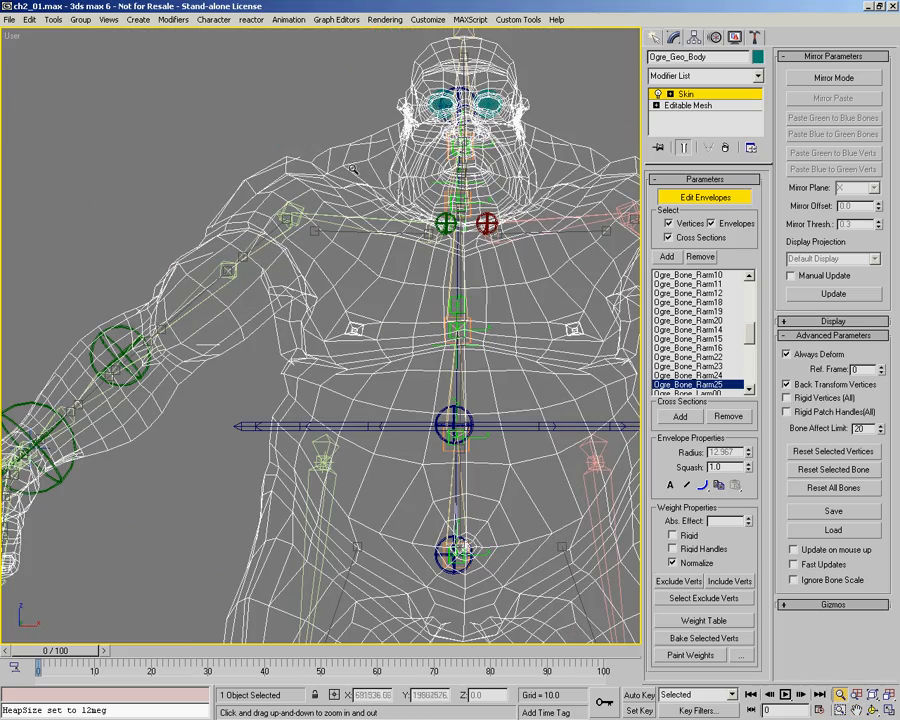
right_click(246, 269)
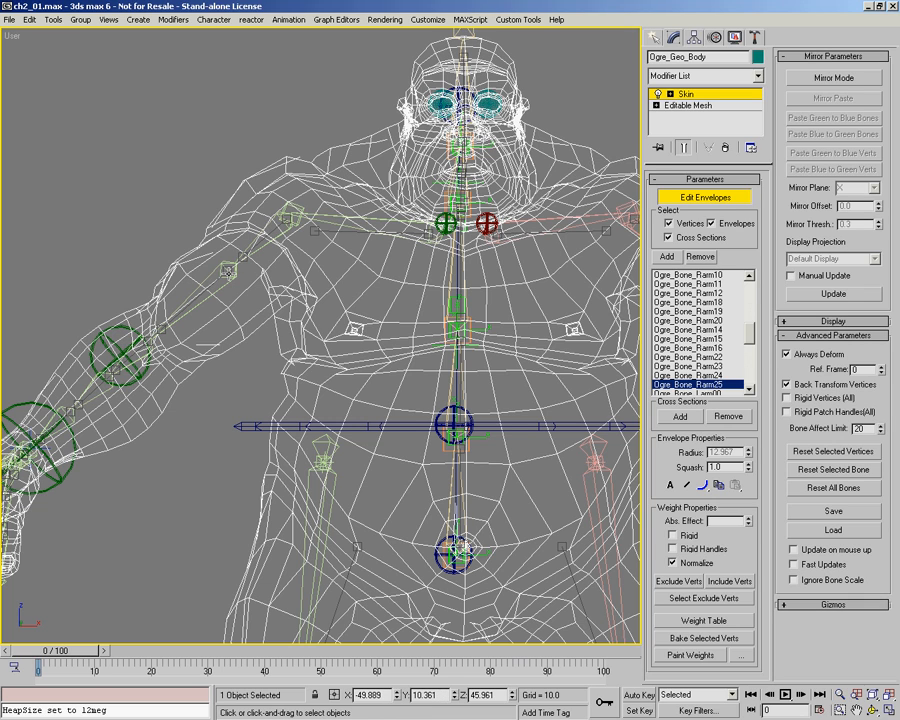
Select the right upper arm's Ogre_Bone_Rarm01 envelope and examine its weighting and the right hand.
left_click(235, 272)
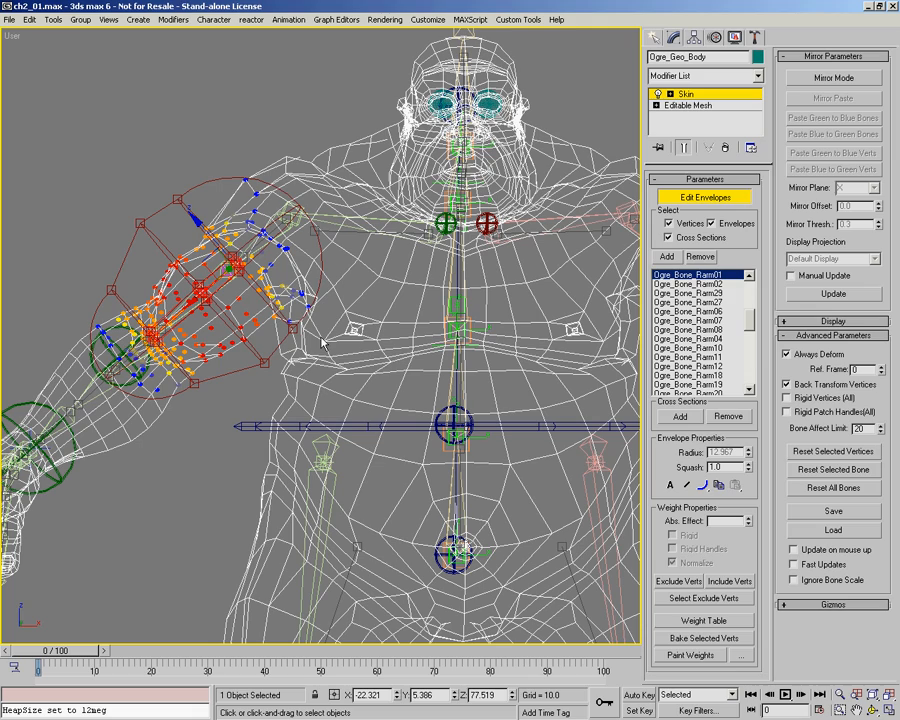
middle_click_drag(293, 282, 351, 311)
key("ctrl+r")
scroll(318, 226, "down", 3)
left_click_drag(332, 312, 376, 337)
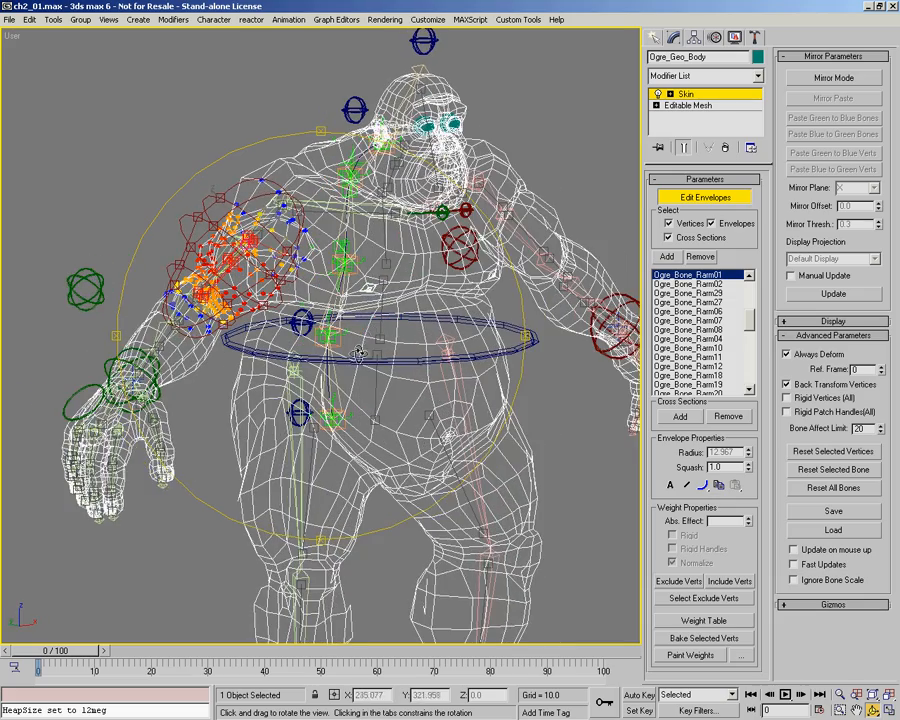
key("alt+z")
left_click_drag(281, 361, 279, 384)
left_click_drag(86, 453, 122, 396)
key("ctrl+r")
left_click_drag(275, 378, 320, 388)
key("alt+z")
left_click_drag(307, 485, 370, 294)
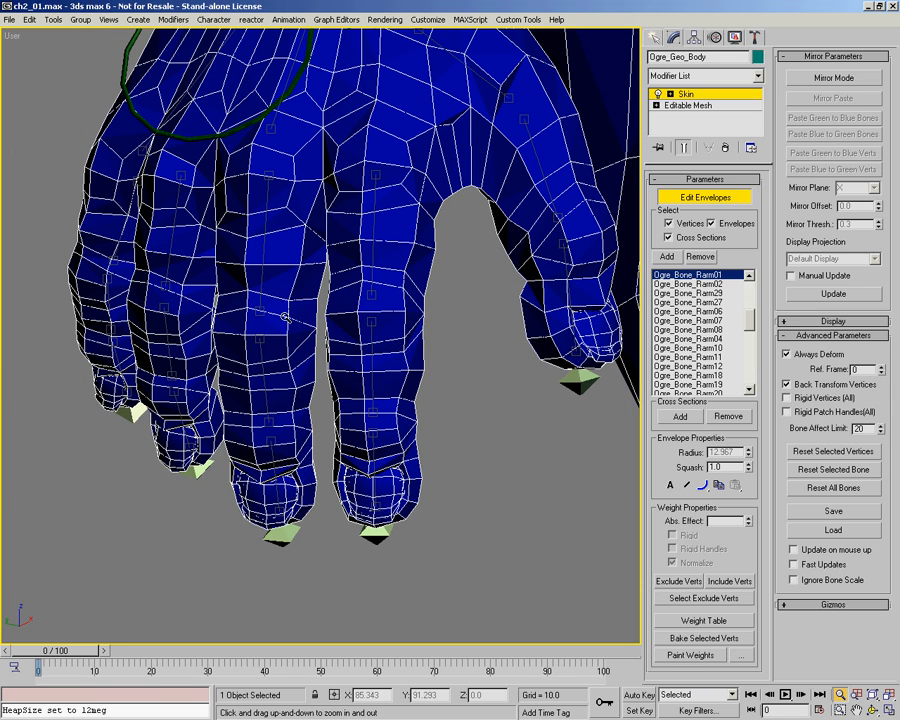
Inspect the right hand's shaded fingers up close and the whole body from several angles.
left_click_drag(291, 256, 287, 331)
key("ctrl+r")
left_click_drag(338, 399, 285, 385)
key("alt+z")
left_click_drag(299, 242, 307, 325)
key("ctrl+p")
key("alt+z")
left_click_drag(340, 226, 243, 388)
key("ctrl+r")
left_click_drag(330, 345, 232, 350)
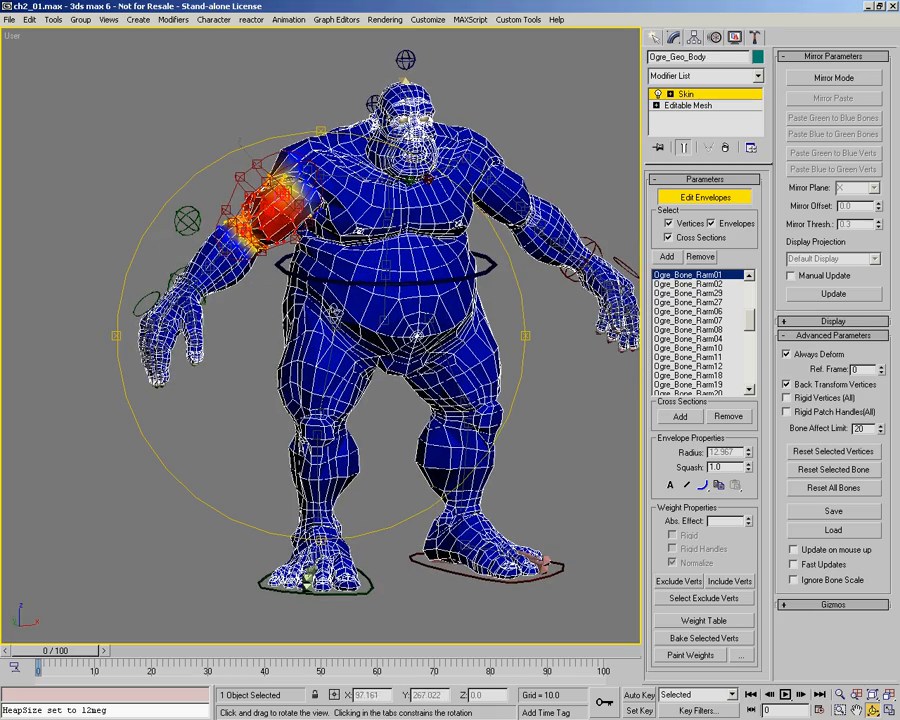
left_click_drag(335, 314, 352, 313)
right_click(436, 283)
middle_click_drag(438, 284, 392, 300)
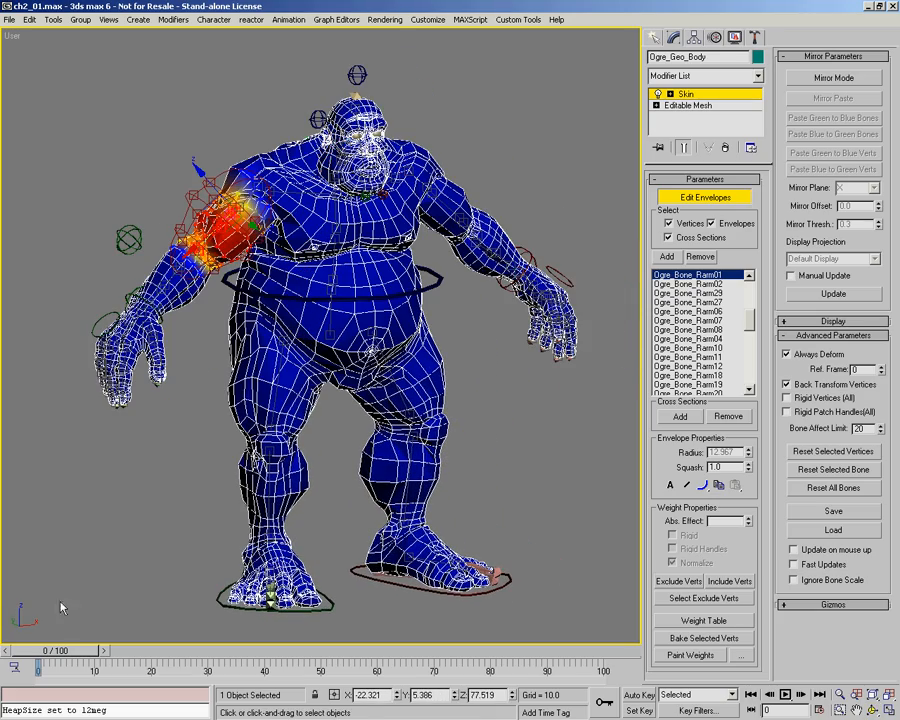
Move the animation to frame 6 and inspect the stray spike on the right little finger.
left_click_drag(62, 651, 88, 641)
key("ctrl+r")
left_click_drag(132, 430, 157, 415)
middle_click_drag(157, 388, 155, 210, "ctrl+alt")
middle_click_drag(280, 316, 328, 308)
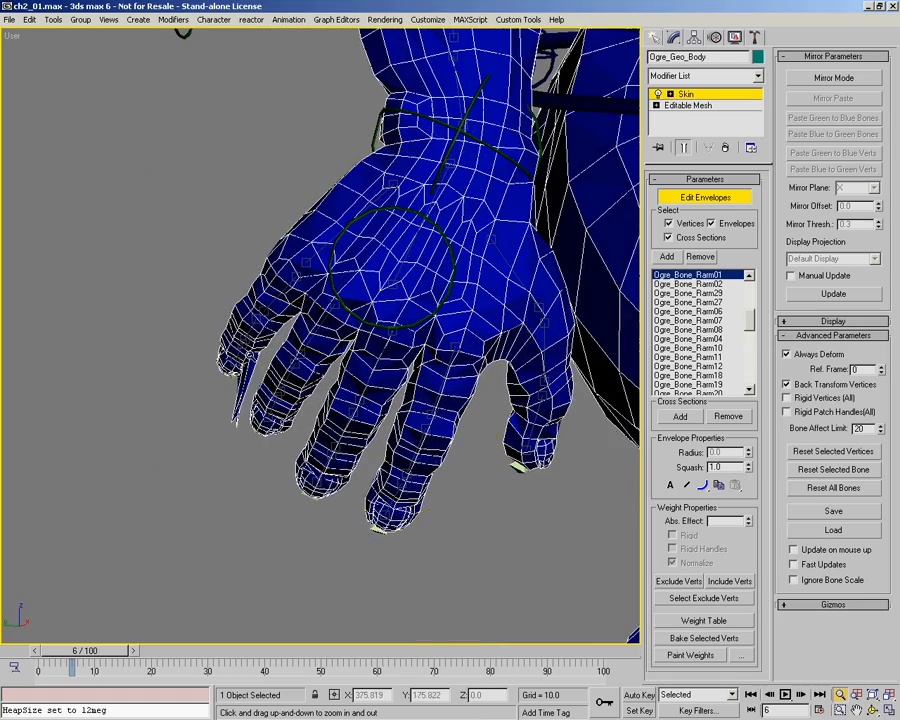
left_click_drag(251, 358, 248, 288, "ctrl+alt")
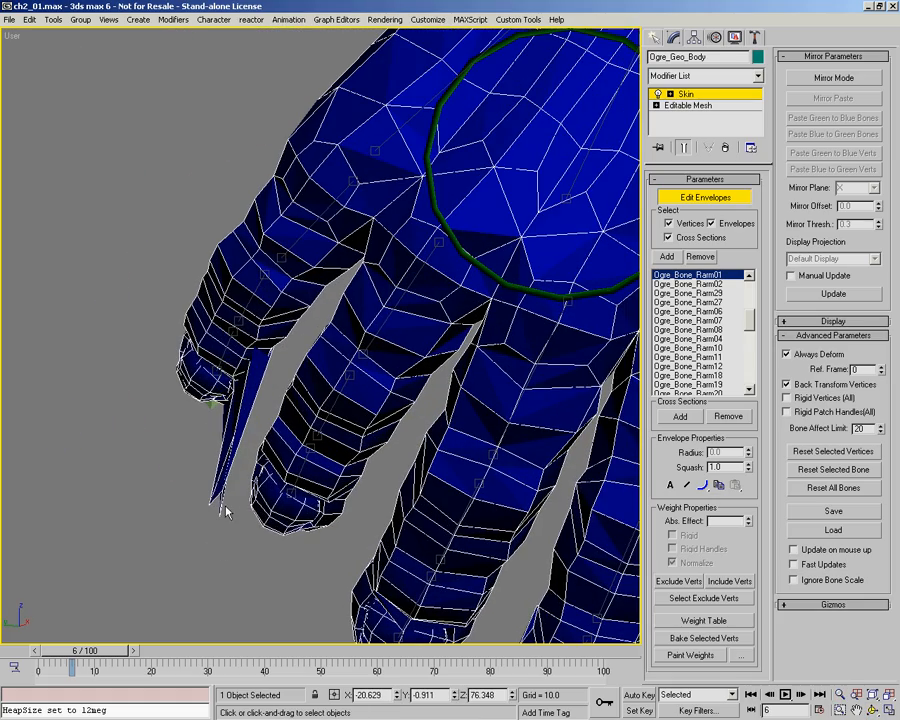
Select the stray vertices pulled away from the right little finger and advance the animation to frame 9.
key("ctrl+r")
left_click_drag(250, 520, 330, 399)
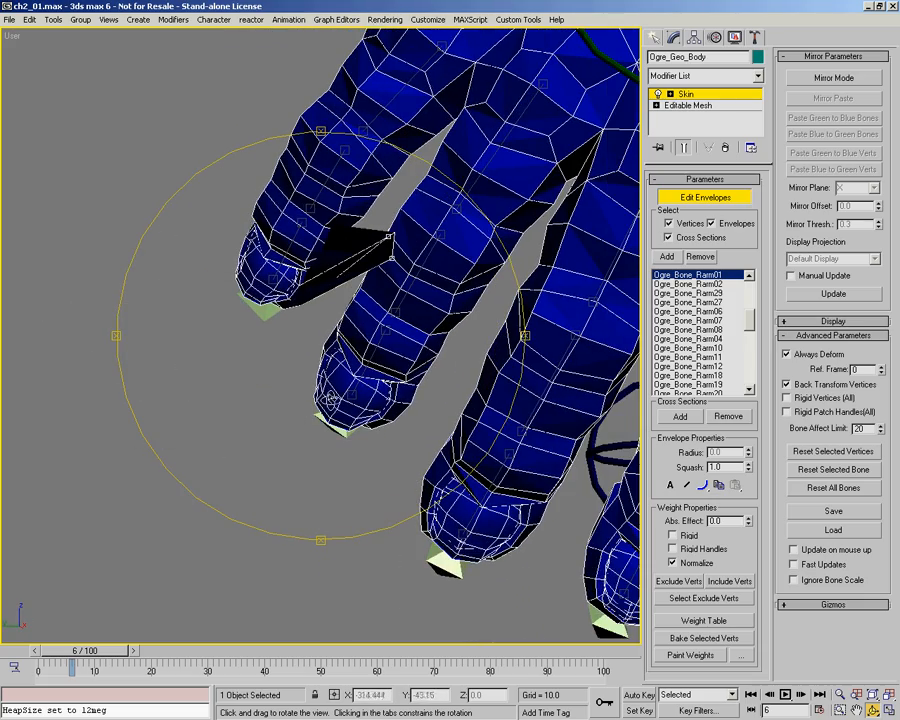
left_click_drag(250, 211, 186, 265)
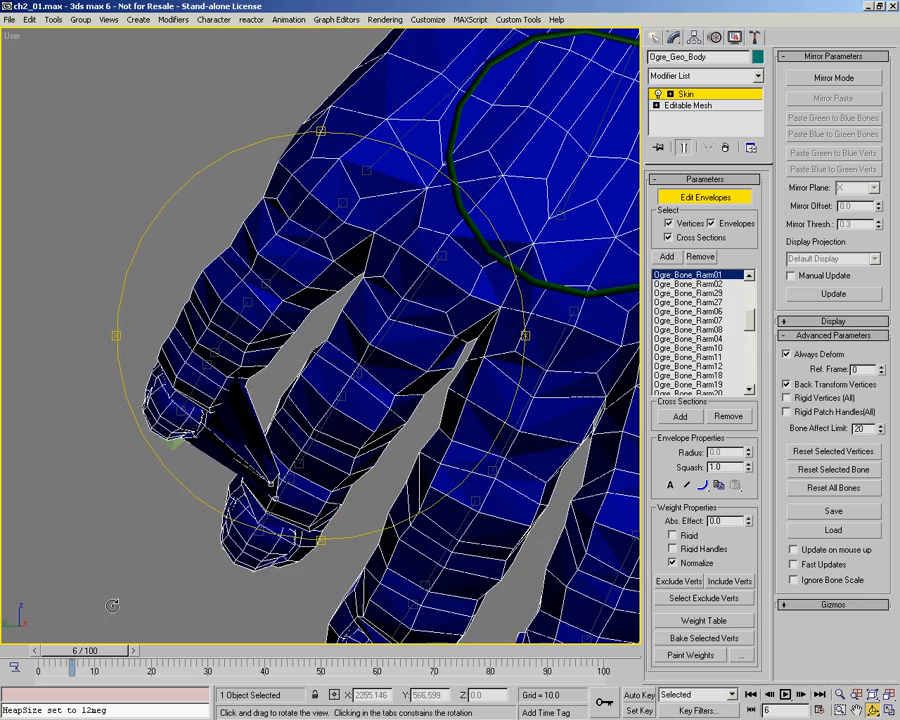
mouse_move(108, 650)
left_mouse_down()
mouse_move(128, 651)
mouse_move(119, 651)
left_mouse_up()
scroll(305, 347, "up", 3)
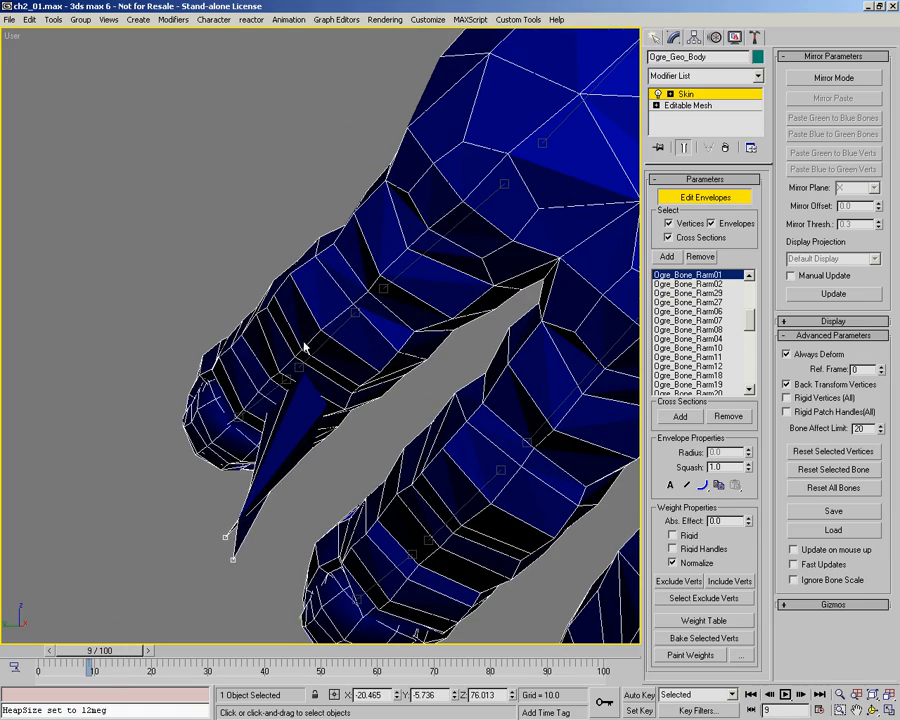
Adjust the right little fingertip's Ogre_Bone_Rarm25 envelope to outer radii of about 1.79 at the tip and 2.11 at the joint.
left_click(315, 348)
mouse_move(335, 372)
middle_mouse_down("alt")
mouse_move(354, 322)
mouse_move(362, 340)
mouse_move(325, 370)
middle_mouse_up("alt")
left_click(194, 459)
middle_click_drag(287, 446, 245, 500, "alt")
left_click(231, 549)
left_click_drag(262, 584, 270, 593)
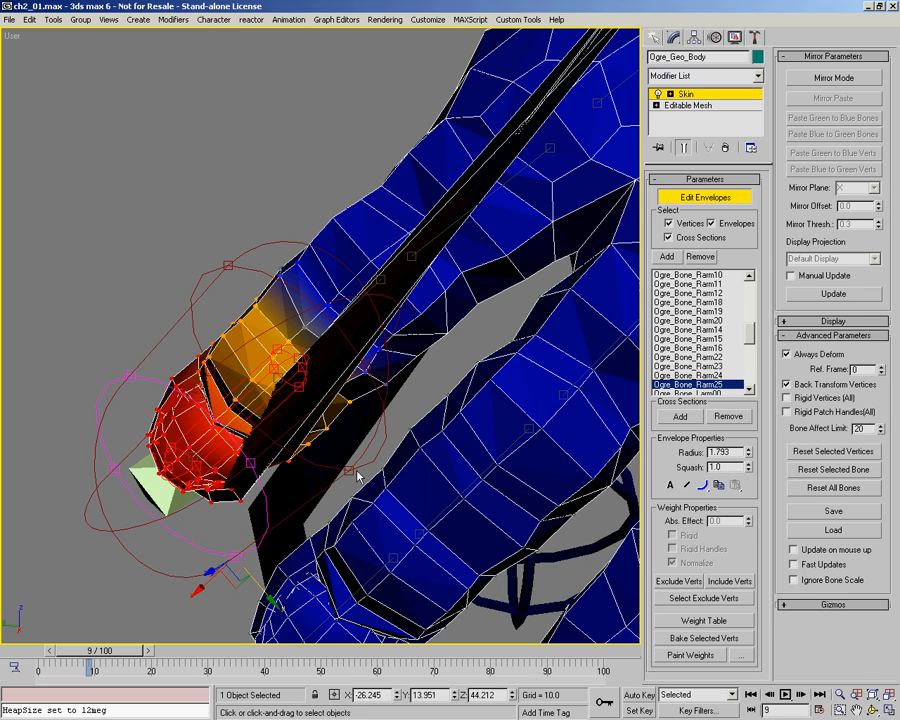
left_click(350, 472)
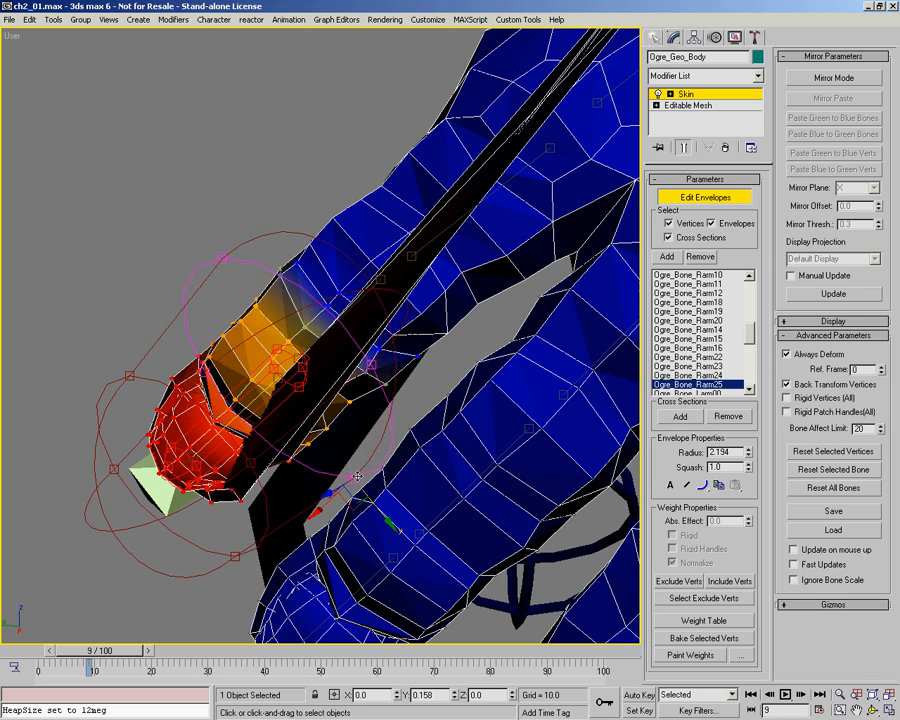
Select the stray little finger vertices in wireframe view and include them in the Ogre_Bone_Rarm25 envelope.
middle_click_drag(210, 402, 215, 520, "ctrl+alt")
mouse_move(215, 520)
middle_mouse_down("alt")
mouse_move(227, 212)
mouse_move(262, 164)
middle_mouse_up("alt")
key("F3")
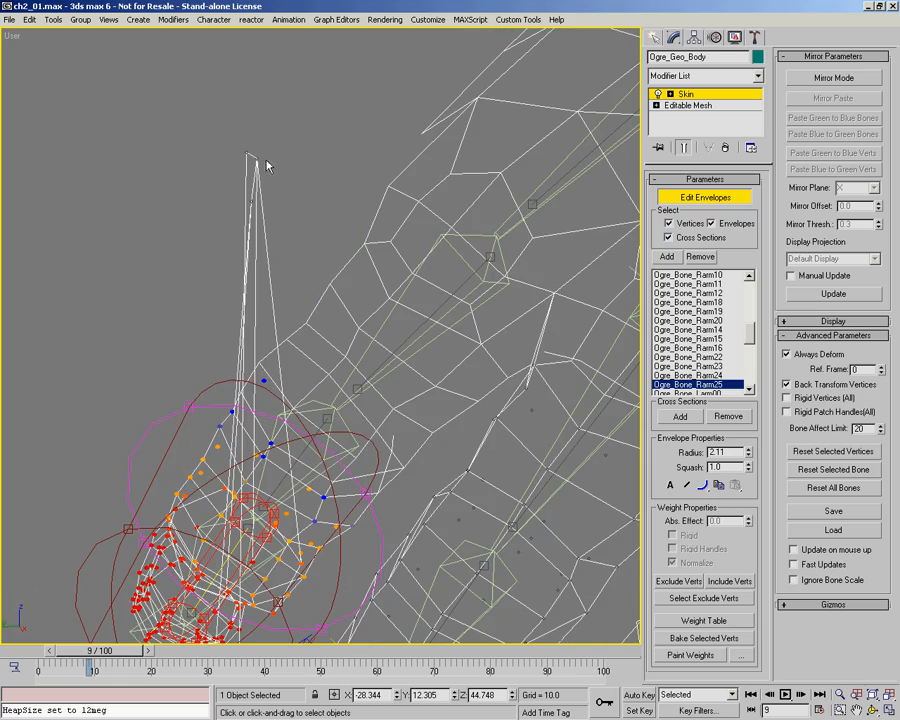
mouse_move(264, 133)
left_mouse_down()
mouse_move(301, 230)
mouse_move(314, 214)
left_mouse_up()
middle_click_drag(269, 224, 293, 155)
middle_click_drag(252, 499, 256, 393)
scroll(272, 387, "down", 2)
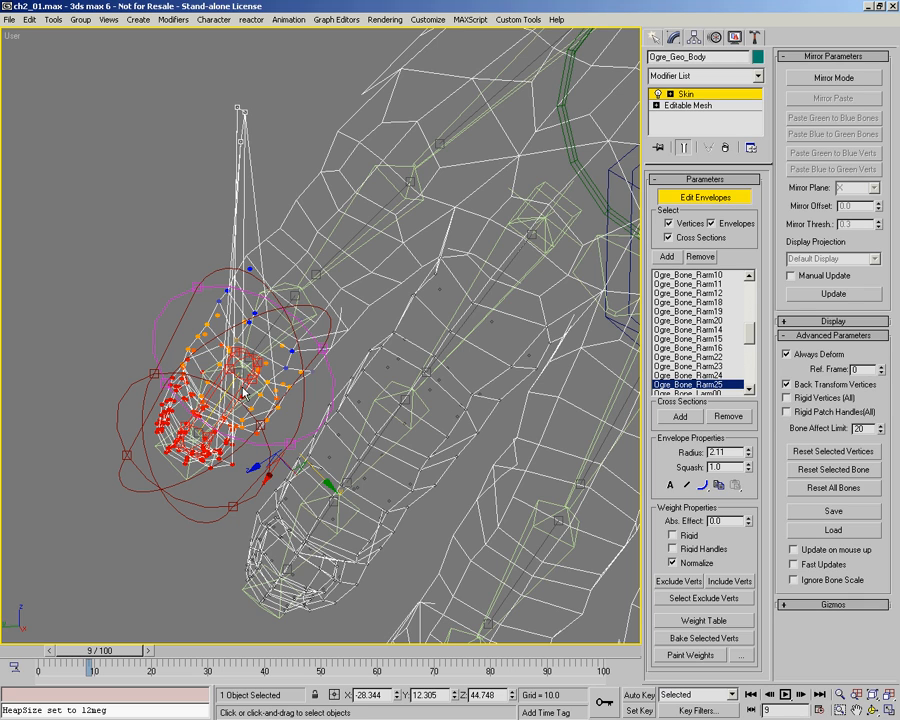
left_click(727, 584)
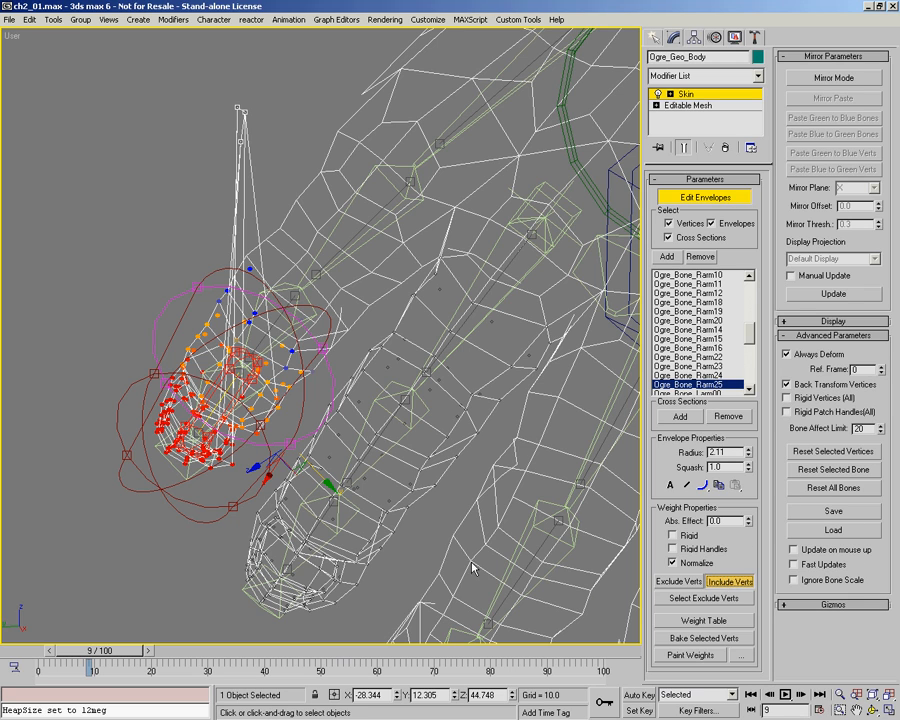
Include the selected stray vertices in the Ogre_Bone_Rarm24 envelope, and select the neighbouring Ogre_Bone_Rarm23 envelope.
middle_click_drag(251, 347, 220, 352)
scroll(221, 351, "up", 2)
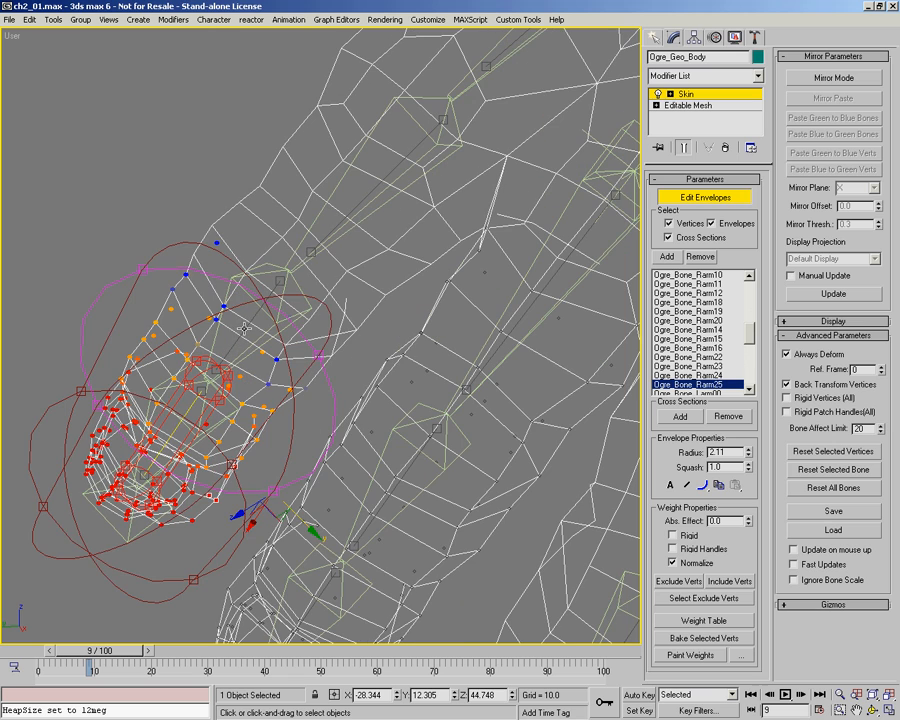
left_click(245, 326)
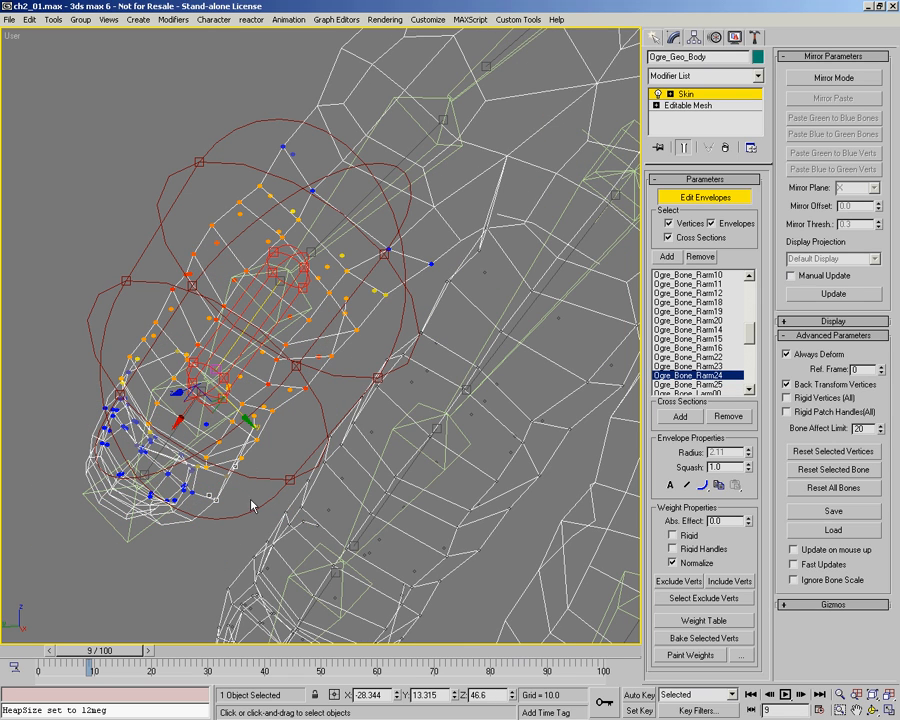
left_click(728, 581)
left_click(387, 173)
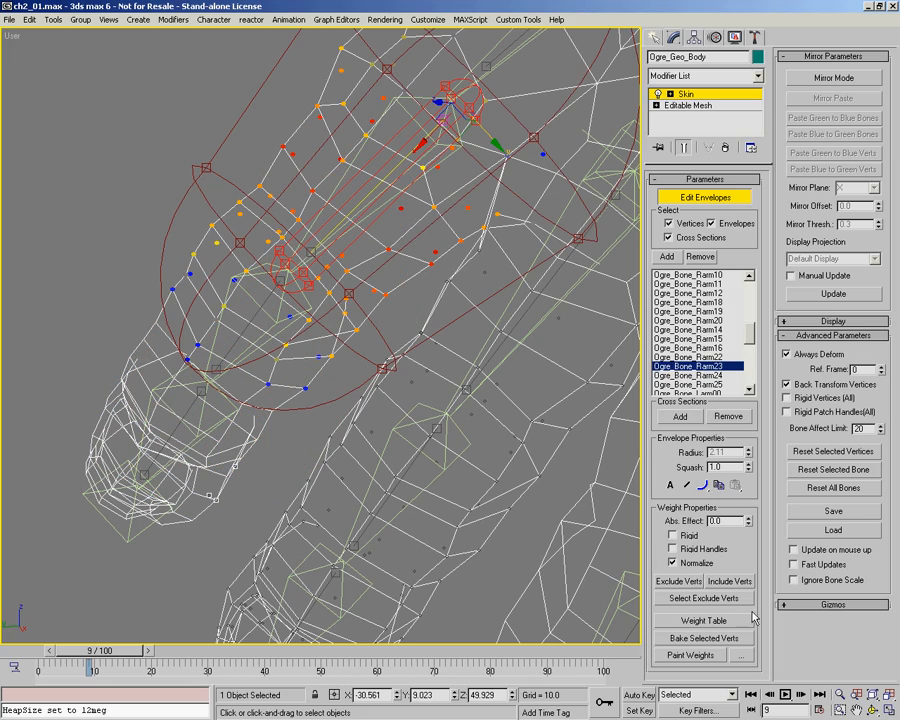
Turn on Mirror Mode and paste the green bones' envelope settings onto the blue bones.
scroll(340, 366, "down", 5)
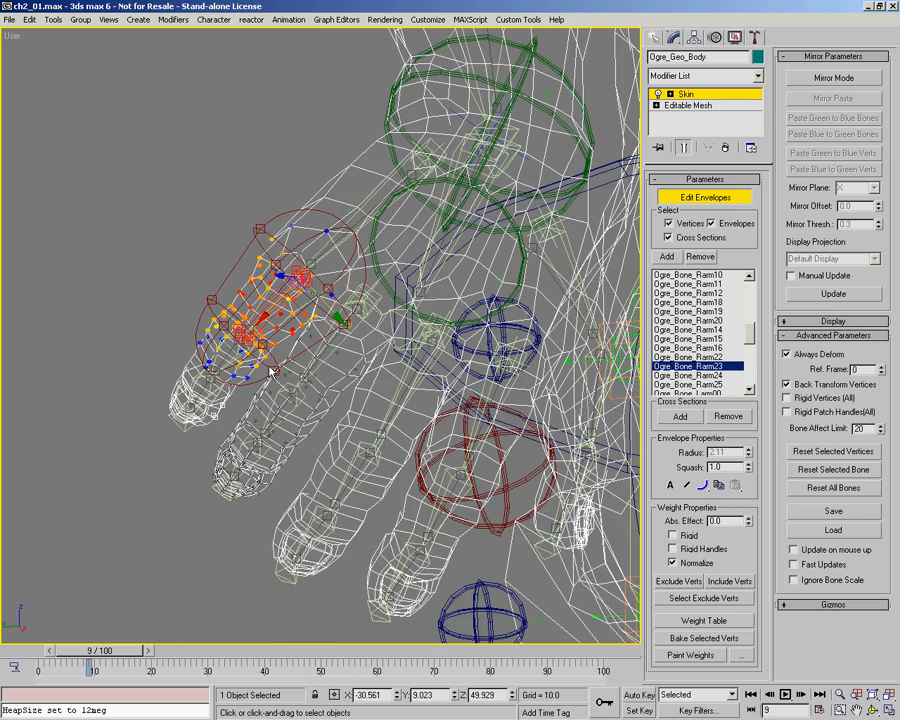
middle_click_drag(205, 265, 212, 340, "ctrl+alt")
middle_click_drag(205, 270, 238, 340, "alt")
scroll(305, 317, "down", 5)
middle_click_drag(238, 340, 192, 308, "alt")
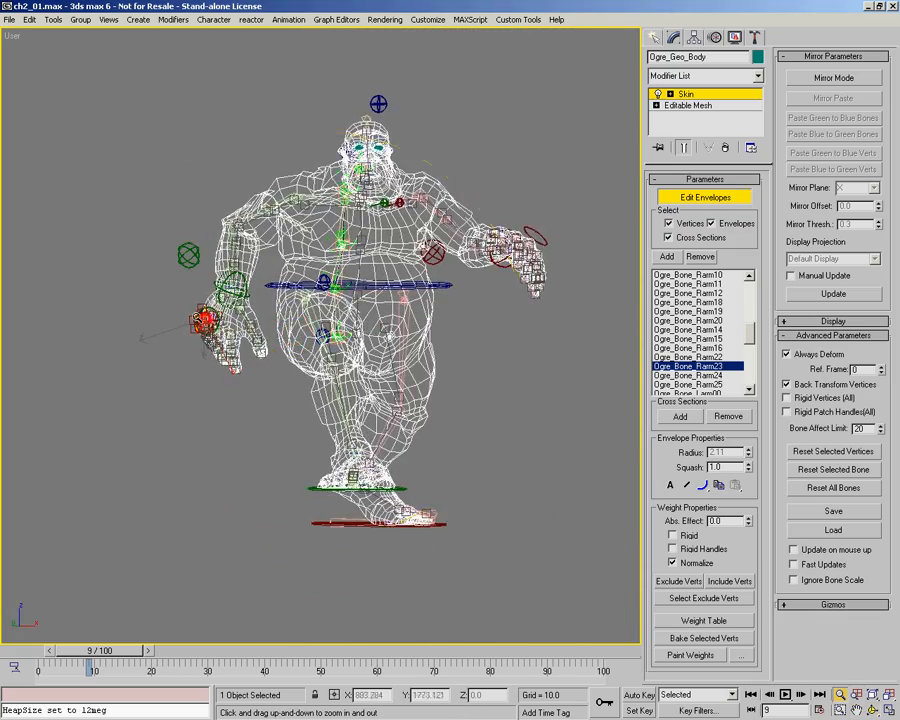
scroll(192, 308, "up", 5)
left_click(833, 78)
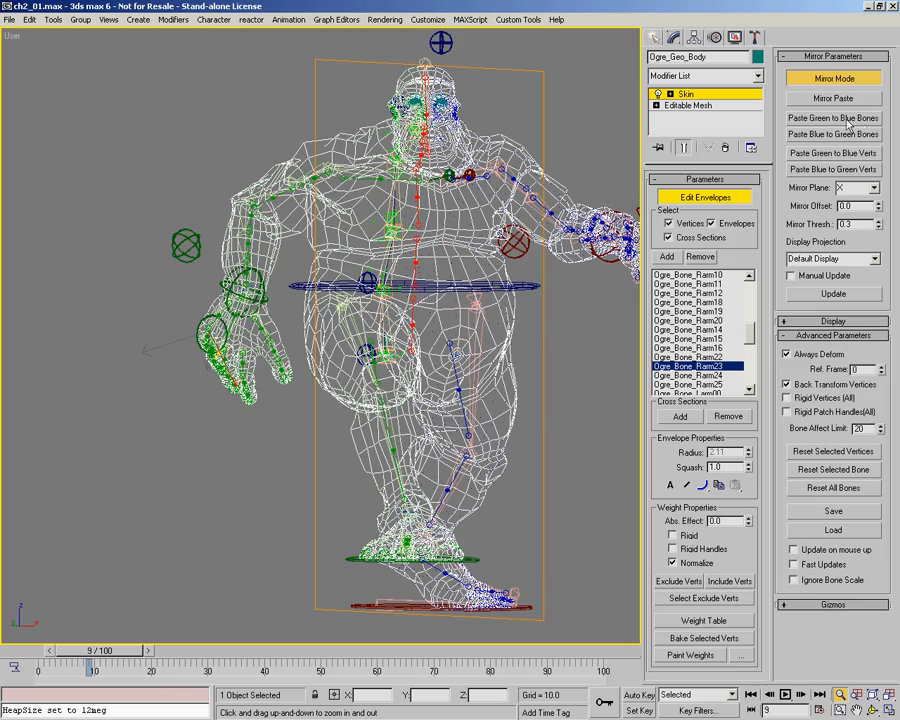
left_click(847, 123)
middle_click_drag(515, 300, 93, 596)
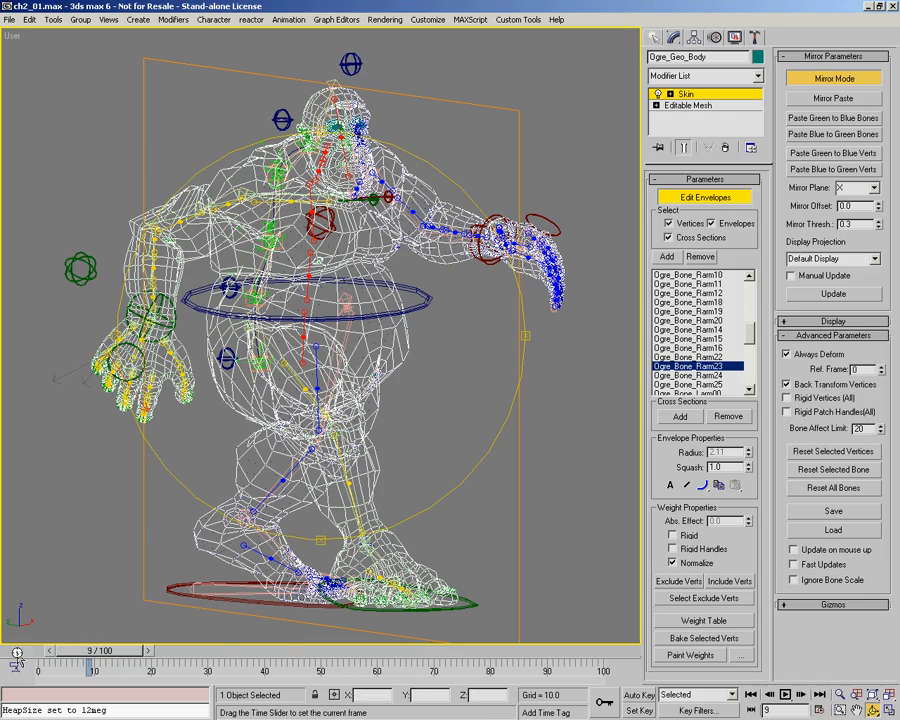
Return the animation to frame 0, inspect the left hand's mirrored bones, and leave Mirror Mode.
left_click_drag(92, 650, 40, 650)
middle_click_drag(266, 355, 162, 370, "alt")
middle_click_drag(331, 405, 317, 285)
scroll(265, 400, "up", 8)
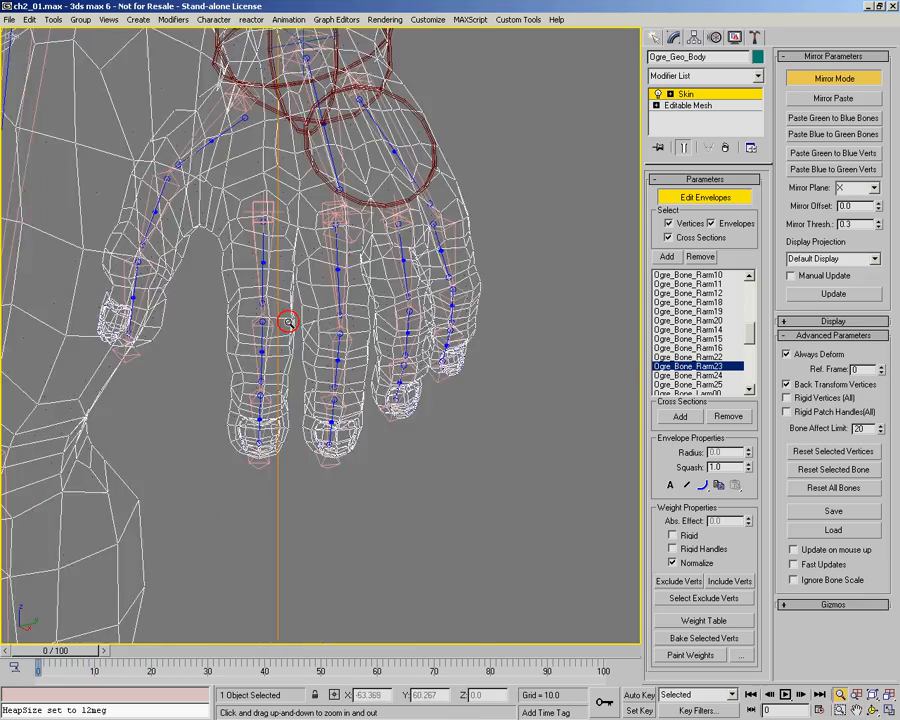
left_click(828, 86)
Check the left hand's Ogre_Bone_Larm25 and Ogre_Bone_Larm15 envelopes.
scroll(497, 343, "up", 5)
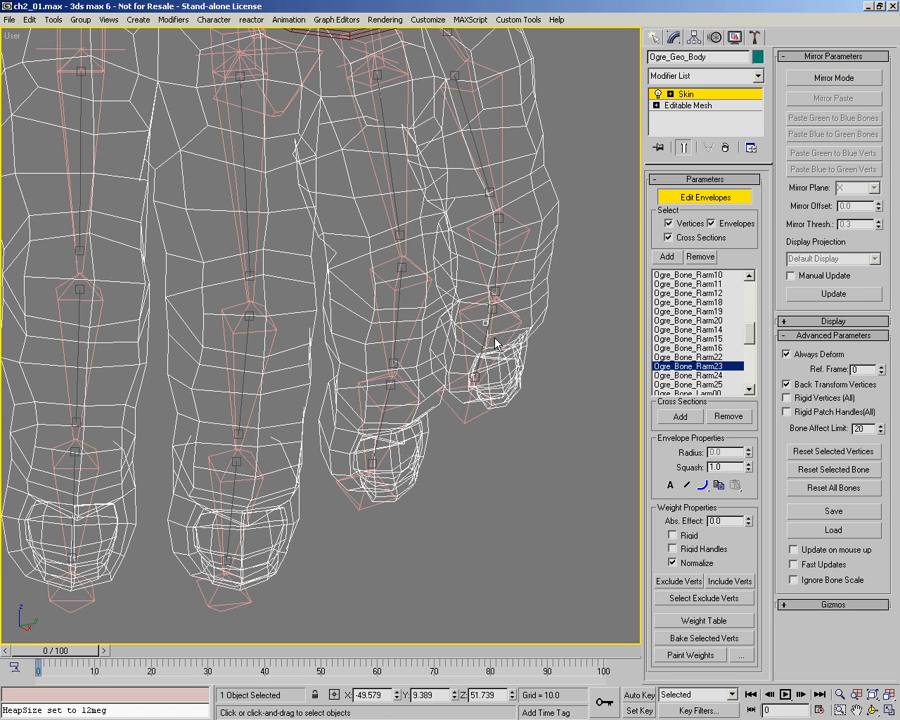
left_click(485, 327)
middle_click_drag(478, 330, 395, 313, "alt")
left_click(397, 321)
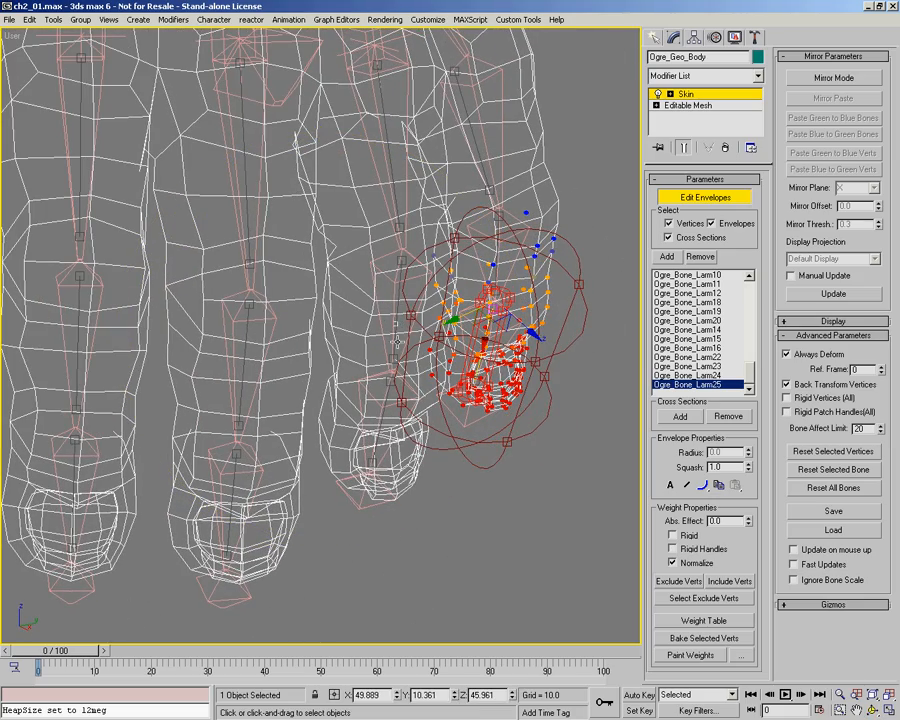
left_click(401, 293)
Examine the whole body and the left hand's vertices in Mirror Mode, and leave that mode.
middle_click_drag(446, 343, 385, 325)
scroll(487, 266, "down", 4)
middle_click_drag(277, 288, 472, 332)
middle_click_drag(248, 362, 260, 334, "ctrl+alt")
middle_click_drag(260, 334, 156, 331)
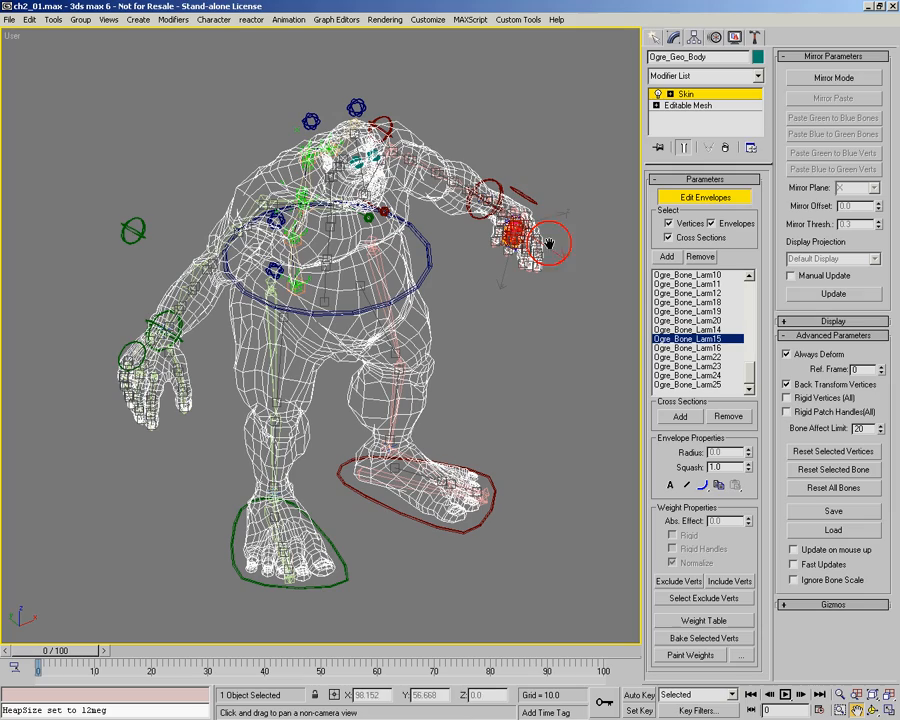
left_click(813, 80)
middle_click_drag(425, 279, 410, 298, "alt")
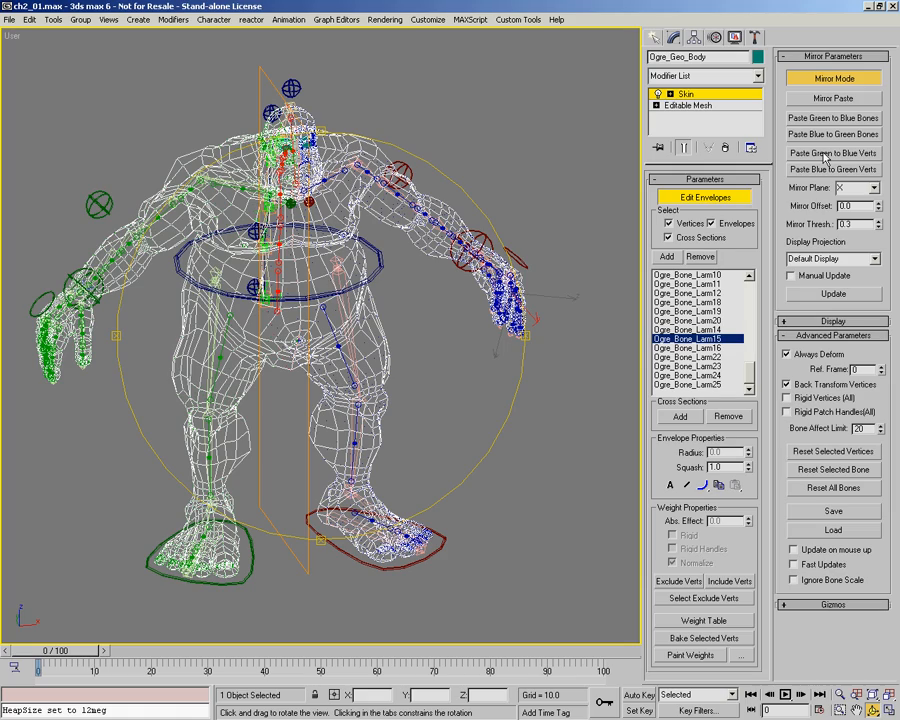
middle_click_drag(387, 318, 348, 346, "alt")
middle_click_drag(508, 316, 532, 180, "ctrl+alt")
middle_click_drag(444, 238, 536, 195, "ctrl+alt")
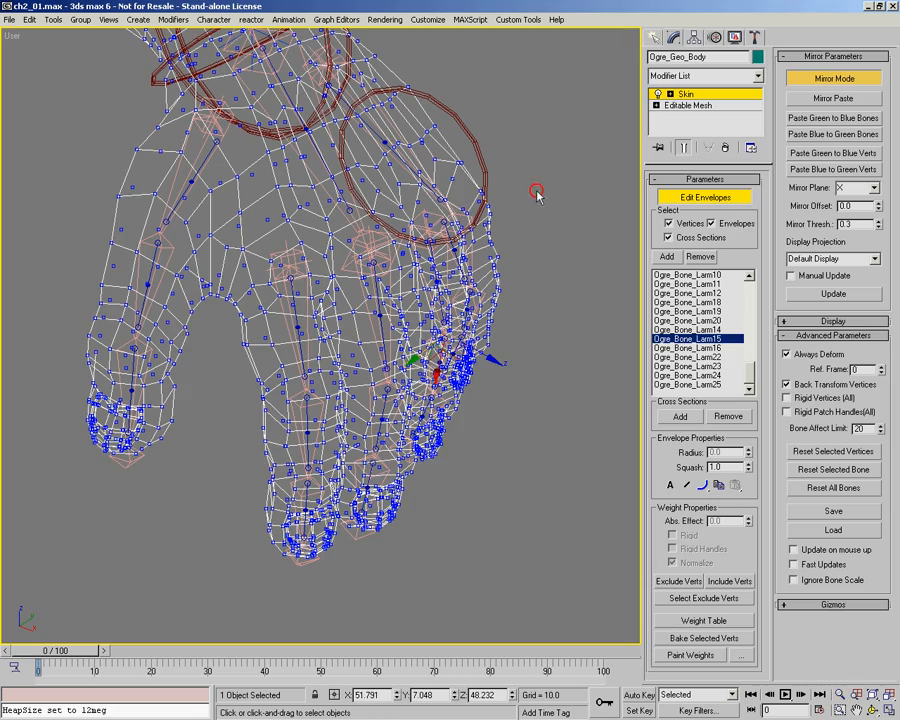
left_click(806, 81)
Check the left hand's Ogre_Bone_Larm18 and Ogre_Bone_Larm10 envelopes.
middle_click_drag(416, 351, 316, 318, "ctrl+alt")
left_click(385, 318)
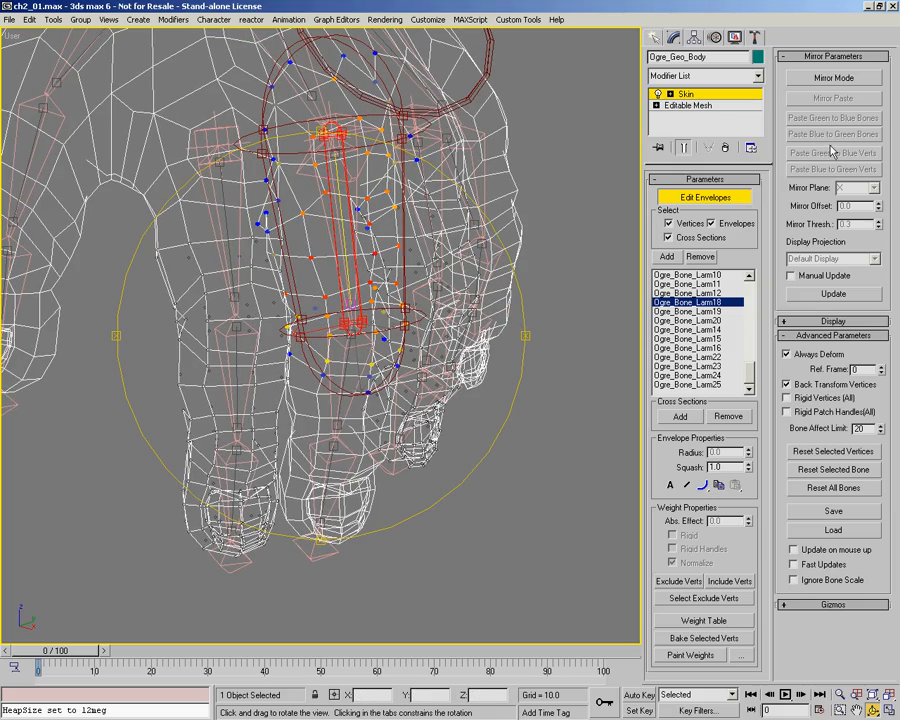
middle_click_drag(190, 338, 322, 347, "alt")
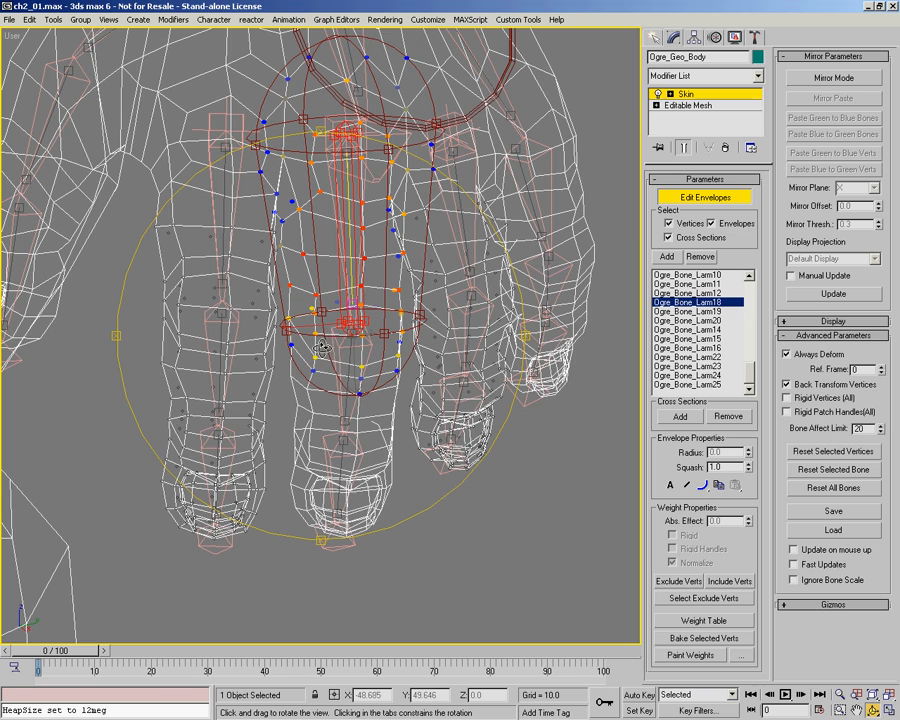
middle_click_drag(219, 284, 221, 259, "ctrl+alt")
left_click(224, 231)
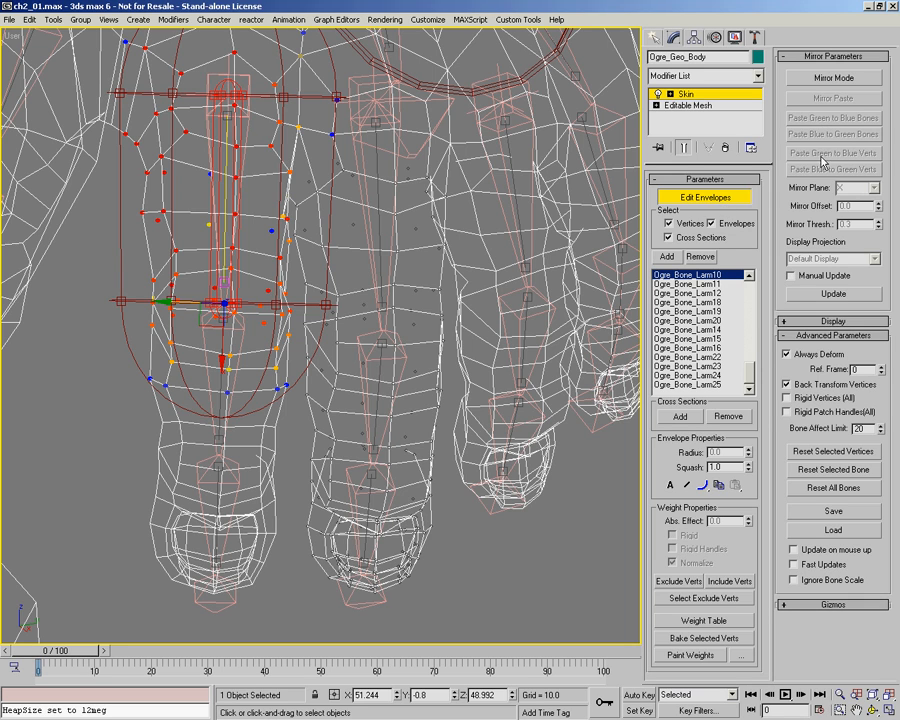
Finish editing the envelopes and show the whole ogre in shaded view.
middle_click_drag(375, 343, 390, 308)
middle_click_drag(349, 371, 371, 417)
middle_click_drag(388, 348, 404, 385, "alt")
middle_click_drag(262, 266, 386, 326)
middle_click_drag(326, 377, 368, 307)
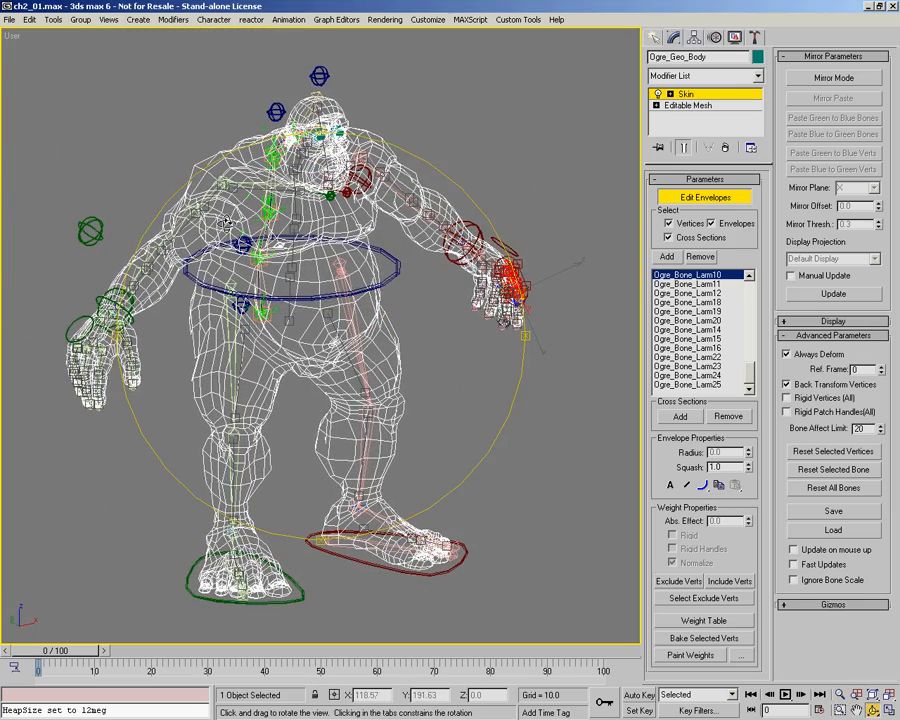
middle_click_drag(228, 222, 316, 256, "alt")
key("F3")
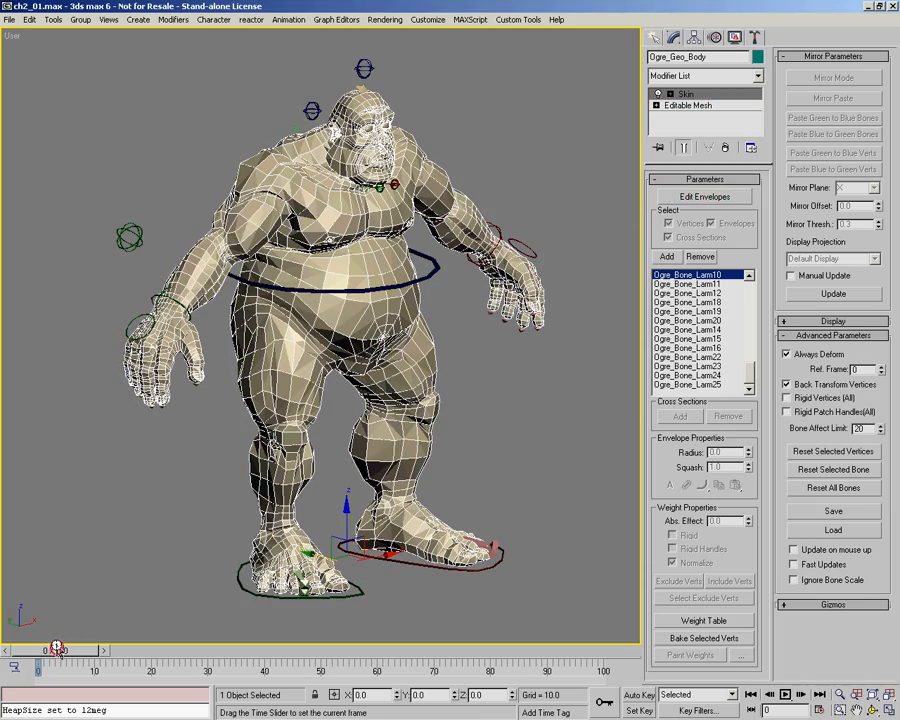
Move the animation to frame 7 and examine the deformation of the whole body.
mouse_move(86, 657)
left_mouse_down()
mouse_move(104, 652)
mouse_move(57, 650)
mouse_move(88, 650)
left_mouse_up()
middle_click_drag(342, 372, 310, 356, "alt")
middle_click_drag(371, 366, 338, 360)
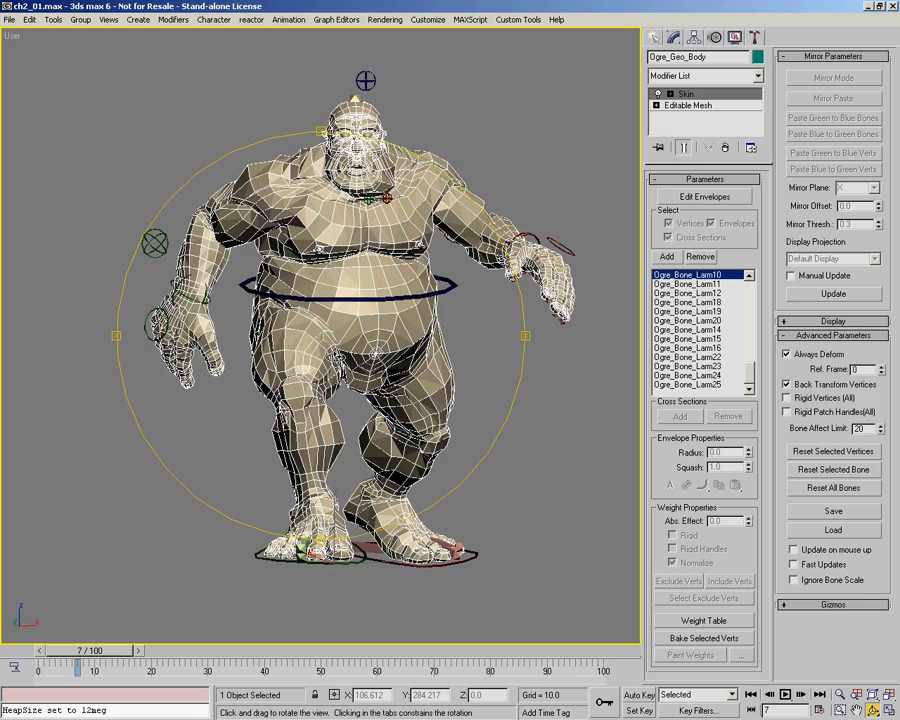
middle_click_drag(371, 339, 349, 340, "alt")
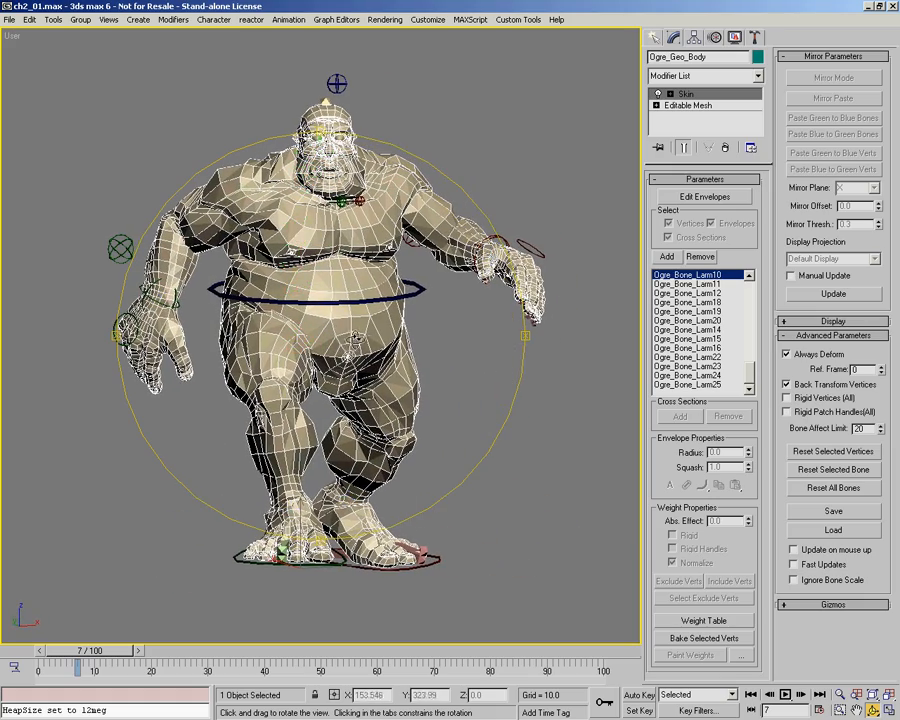